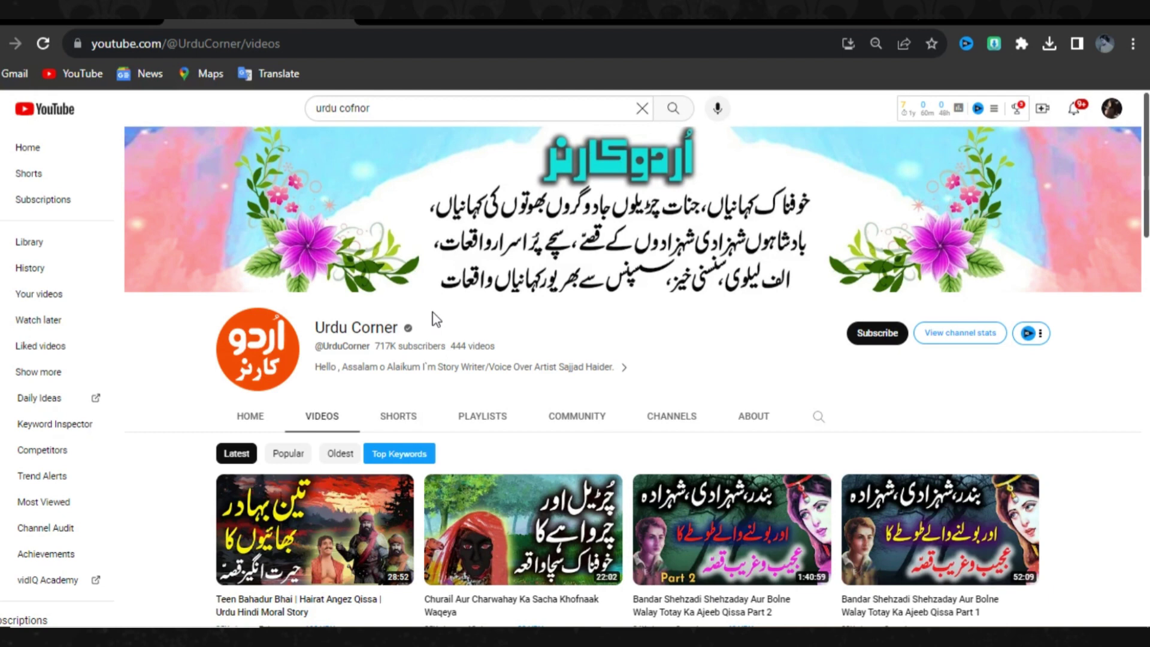
# Look through the latest videos on the Urdu Corner YouTube channel.
pyautogui.scroll(-5, 629, 333)
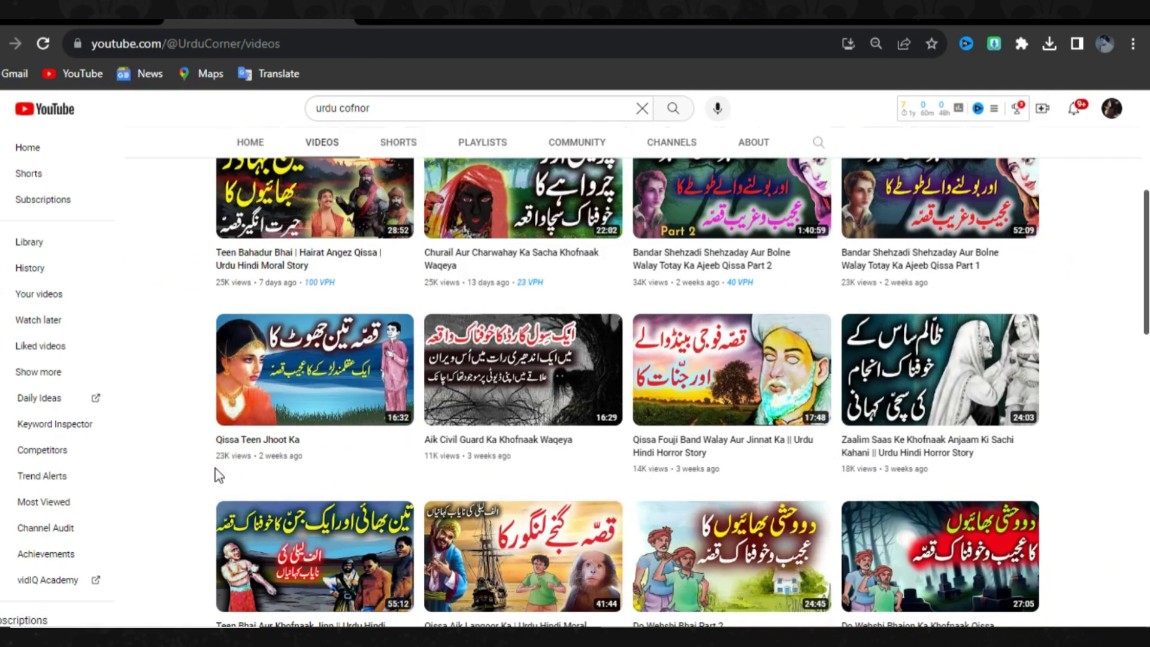
pyautogui.scroll(5, 620, 399)
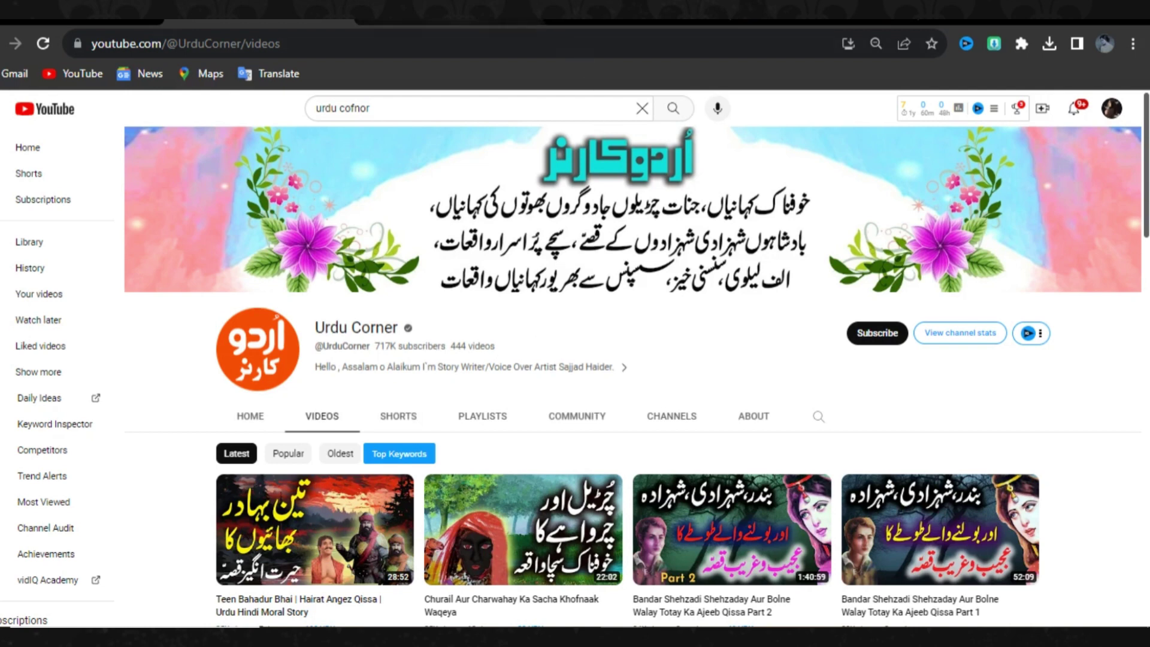
# Switch to the q4quotes.xyz Urdu Stories category and browse the listed stories down to the end of the page.
pyautogui.click(450, 15)
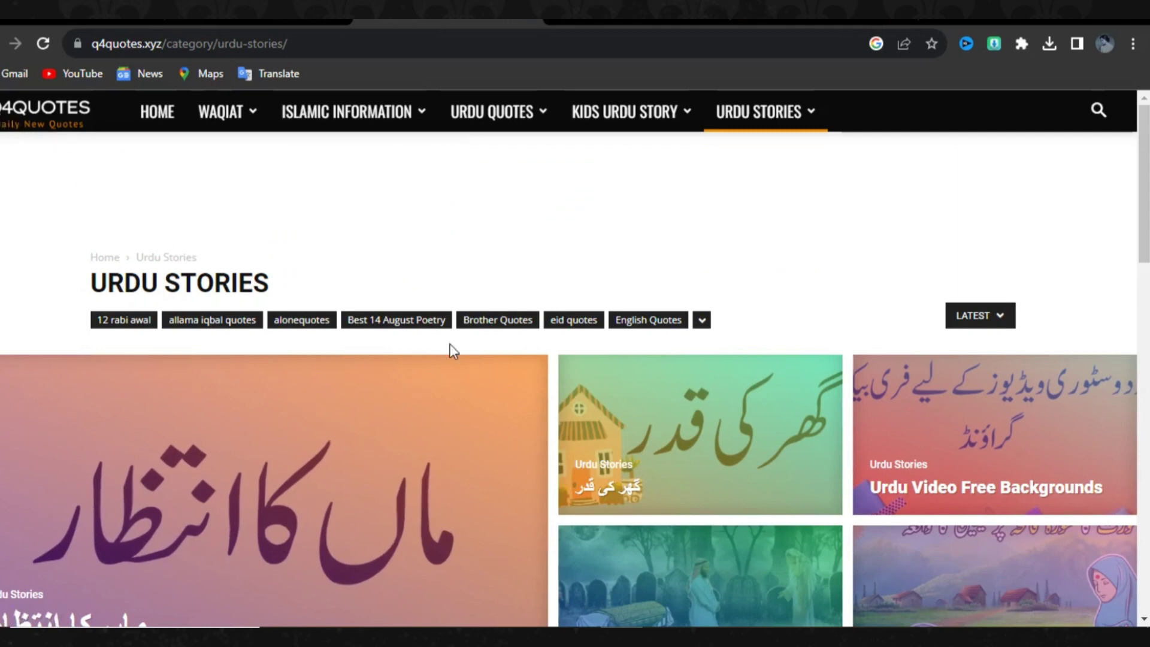
pyautogui.scroll(-3, 446, 347)
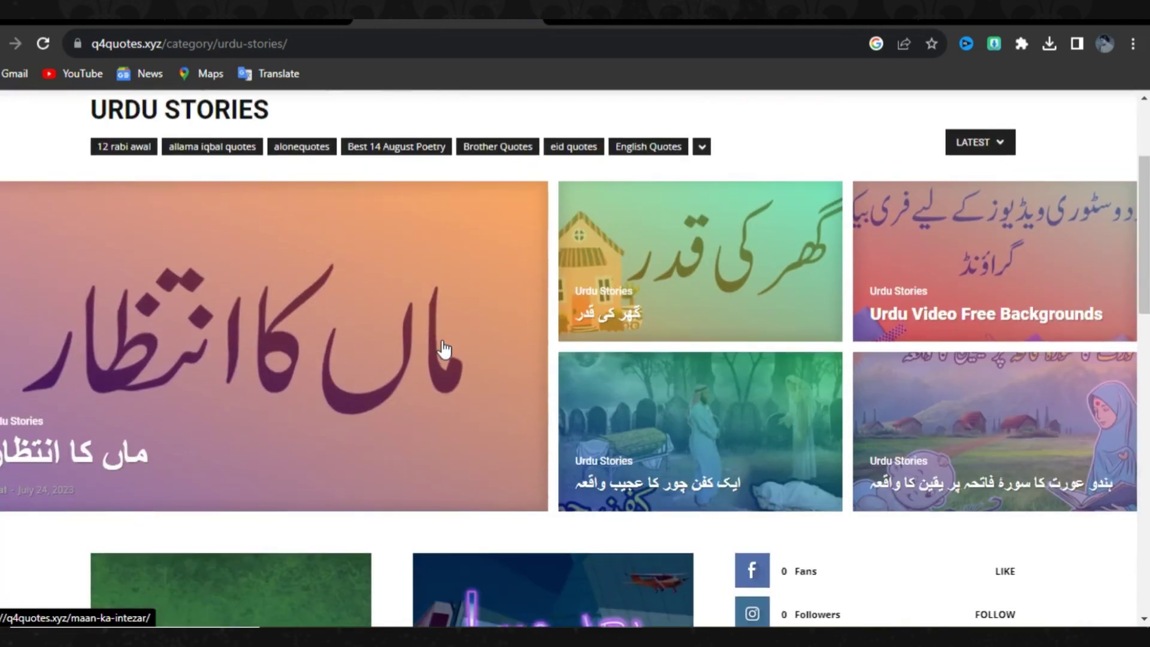
pyautogui.scroll(-2, 444, 349)
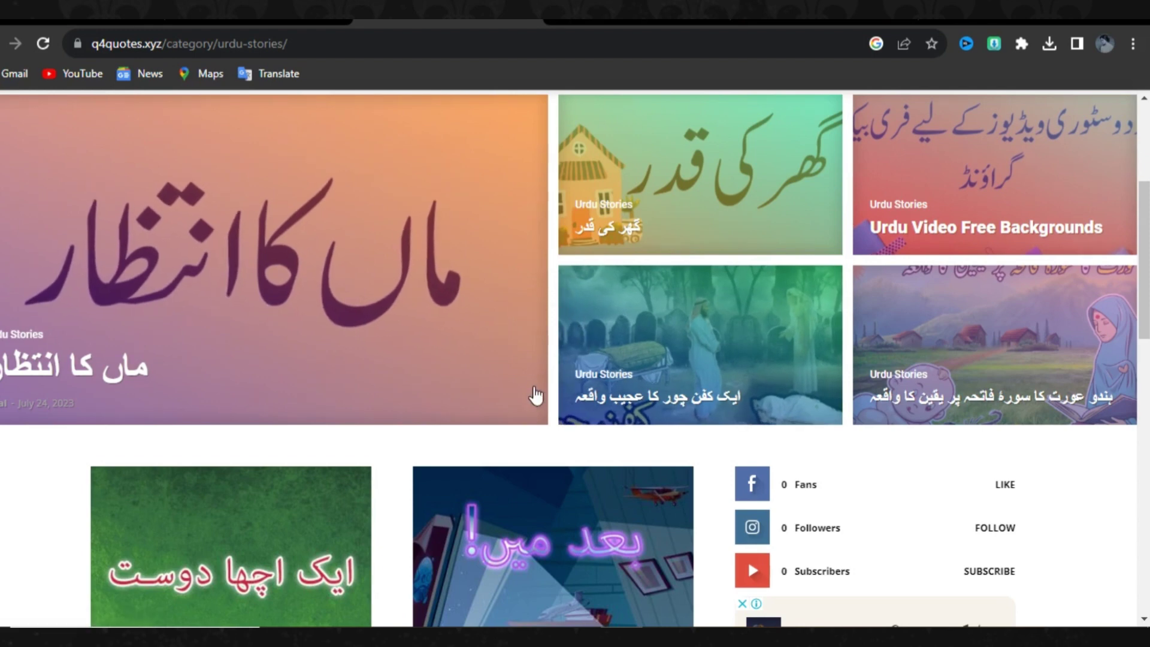
pyautogui.scroll(4, 667, 342)
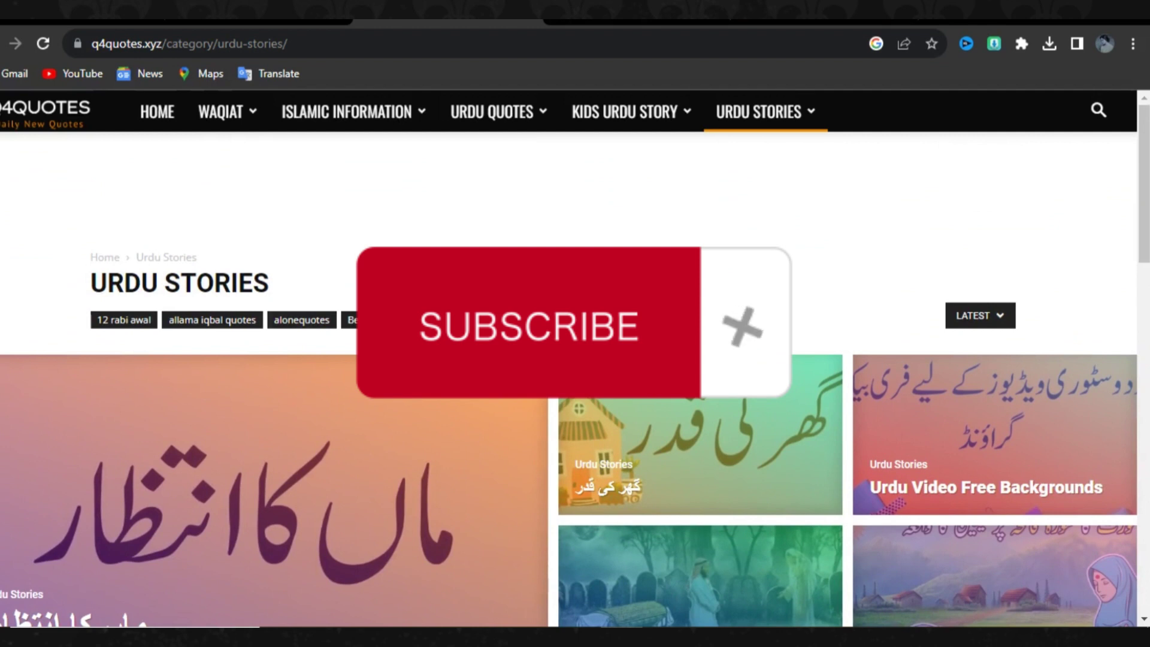
pyautogui.scroll(-1, 669, 307)
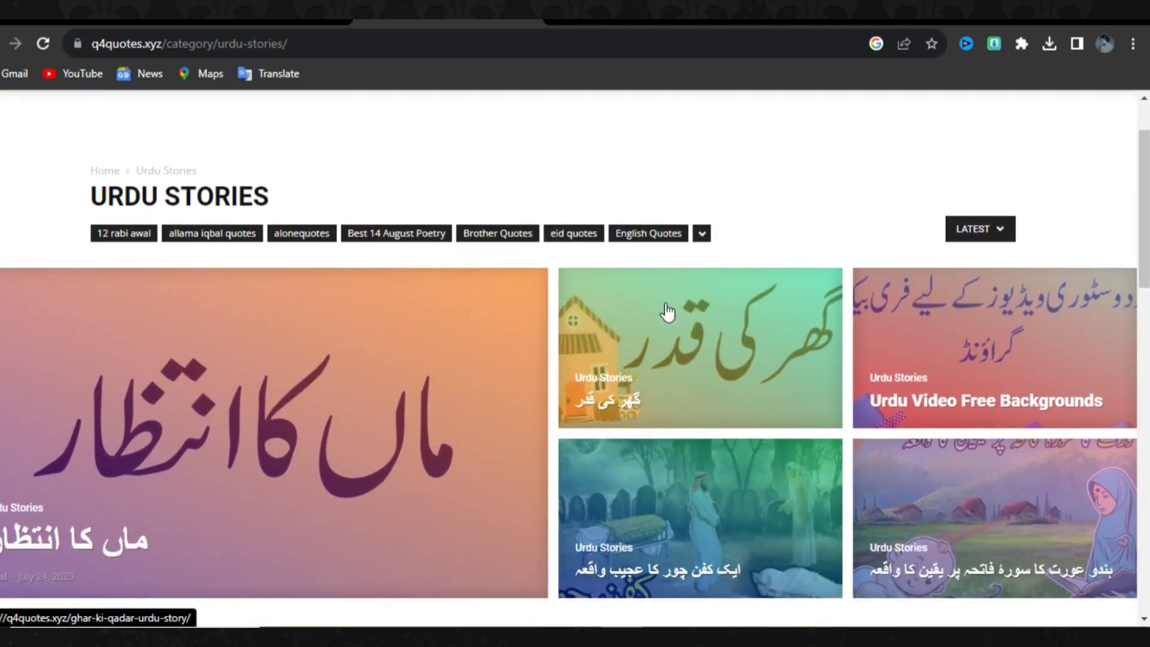
pyautogui.scroll(-2, 659, 320)
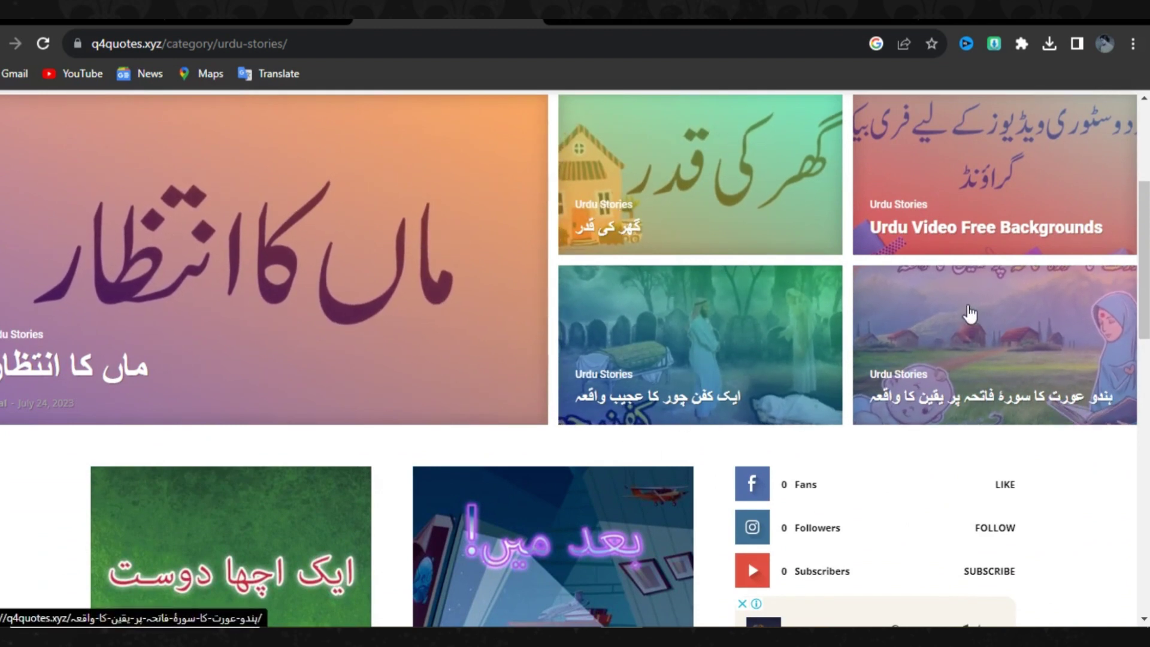
pyautogui.scroll(1, 971, 313)
pyautogui.scroll(-10, 914, 329)
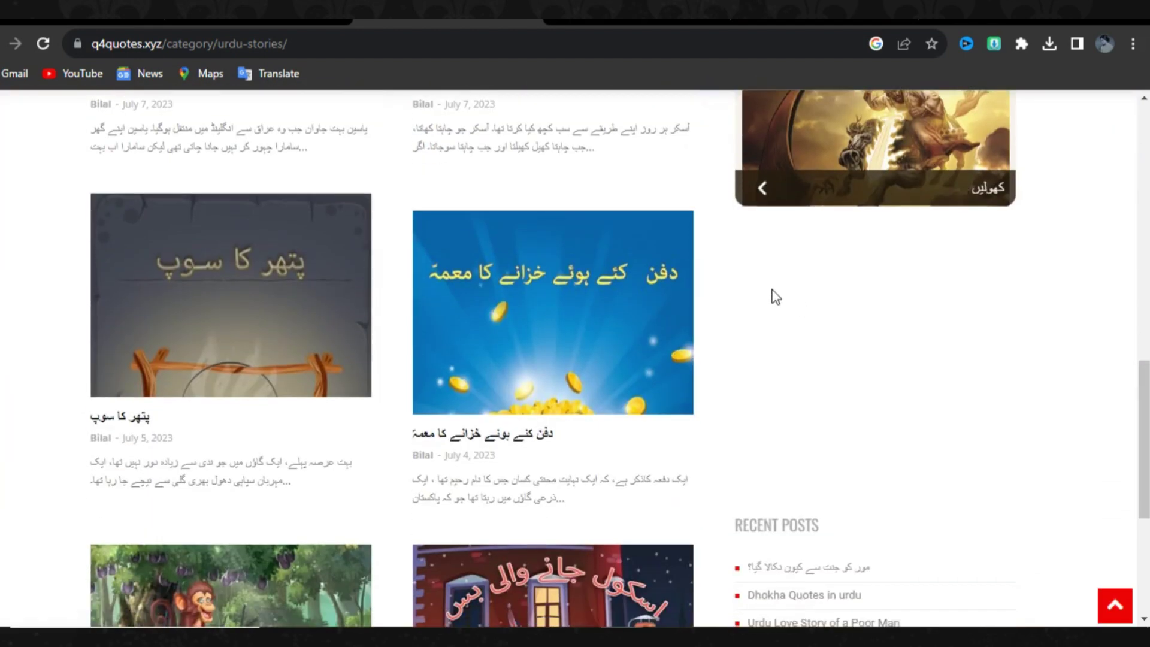
pyautogui.scroll(-5, 773, 295)
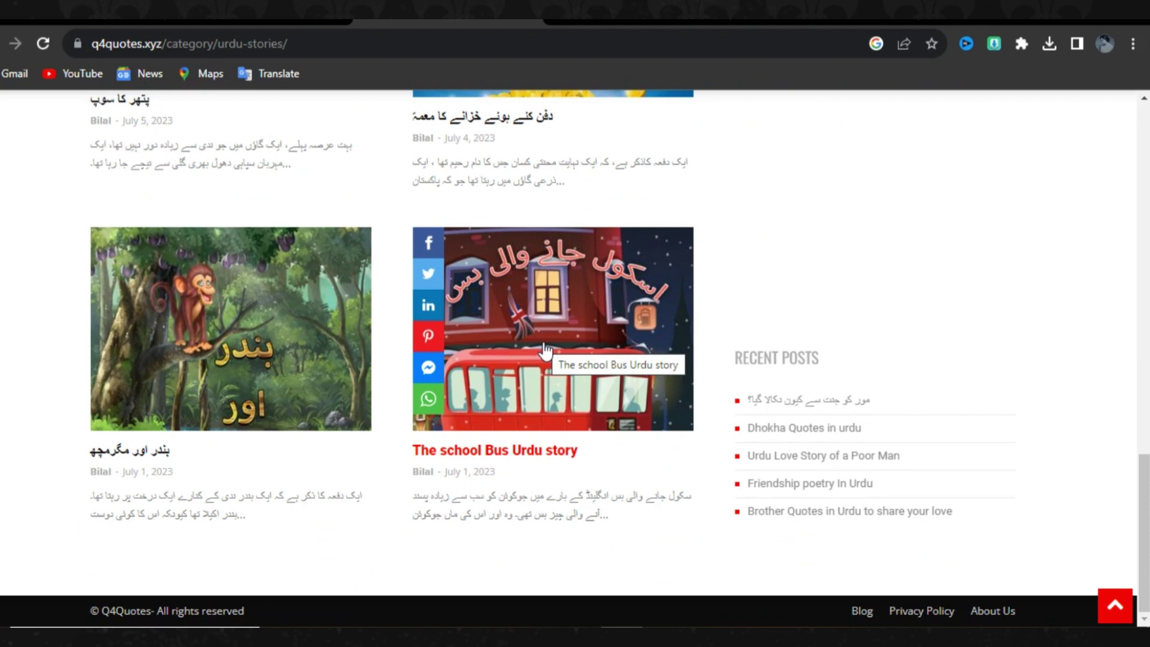
# Open the monkey and crocodile story (بندر اور مگرمچھ) and look through its picture and full Urdu text.
pyautogui.click(264, 353)
pyautogui.click(277, 361)
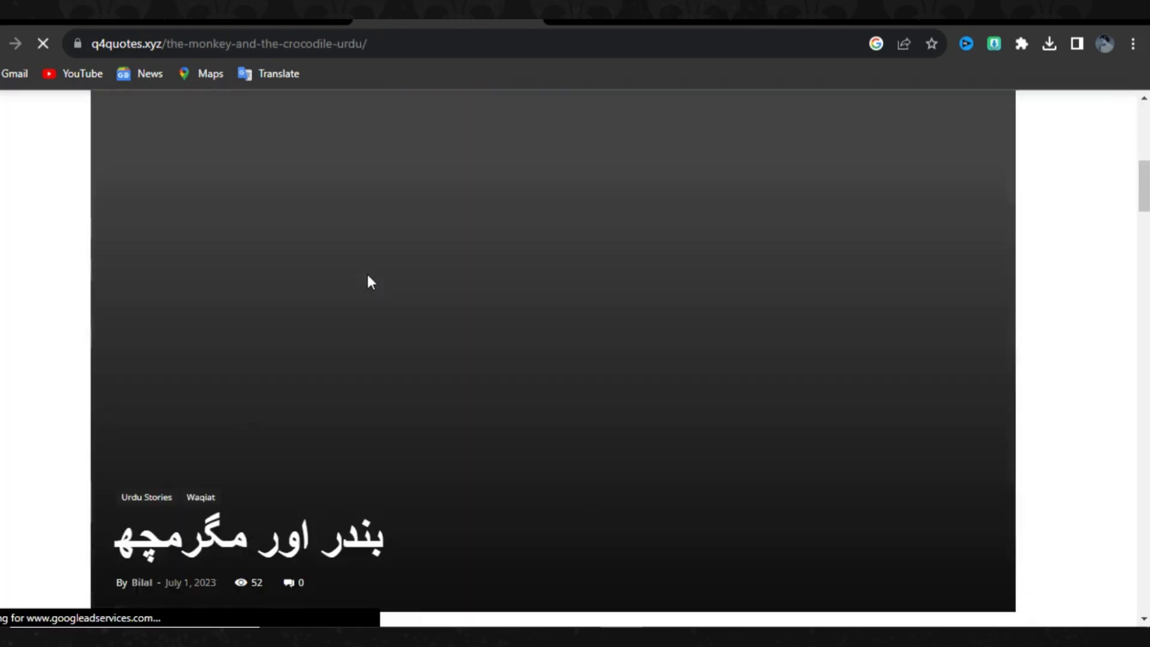
pyautogui.scroll(-3, 368, 273)
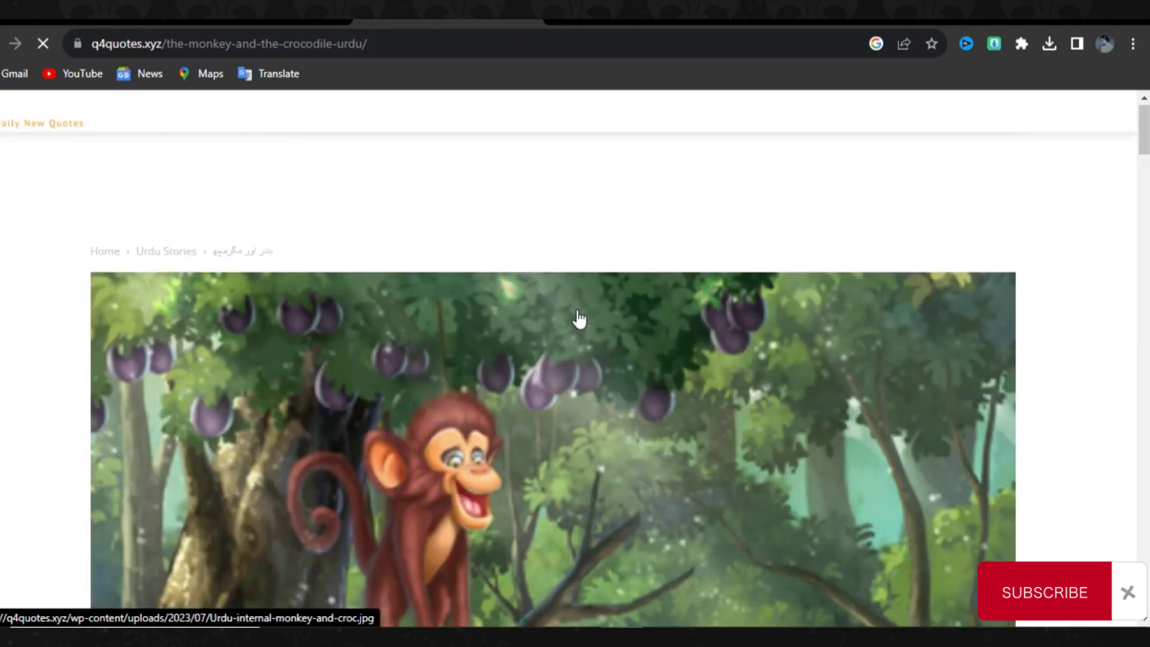
pyautogui.scroll(-10, 579, 314)
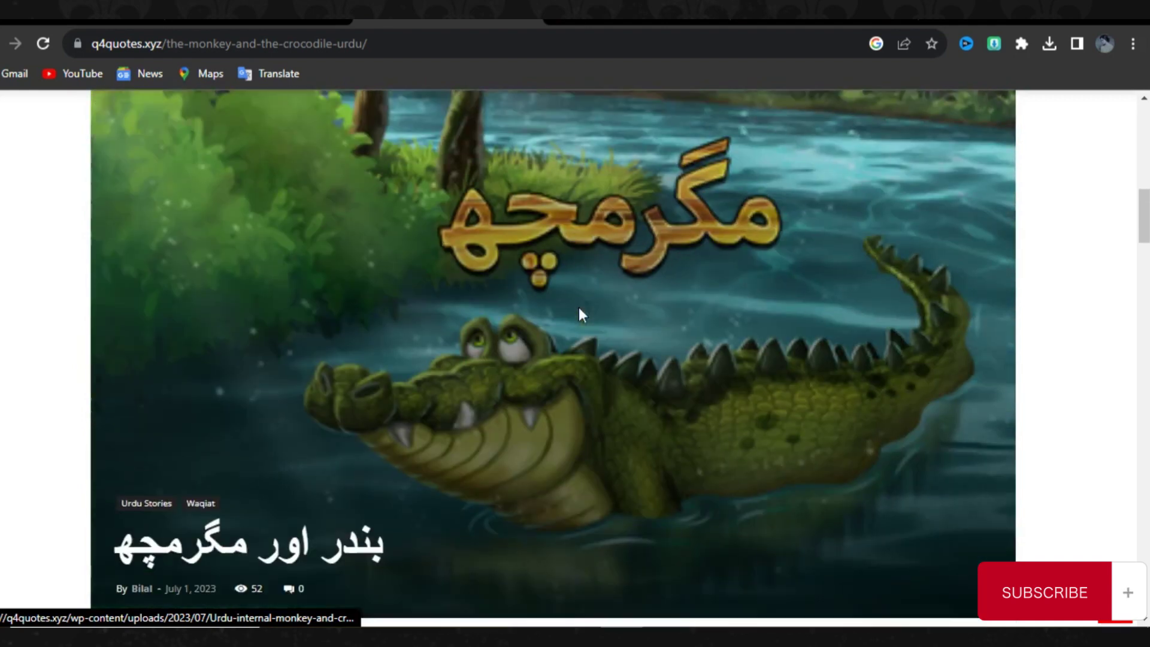
pyautogui.scroll(-10, 582, 306)
pyautogui.scroll(-15, 596, 306)
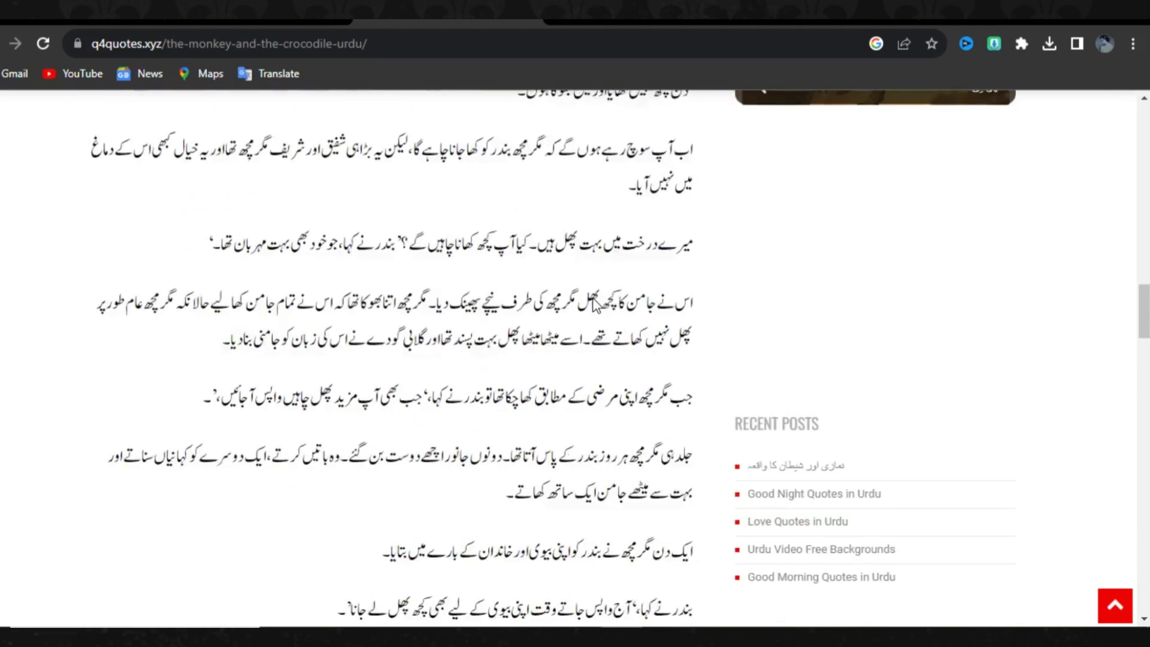
pyautogui.scroll(-10, 595, 298)
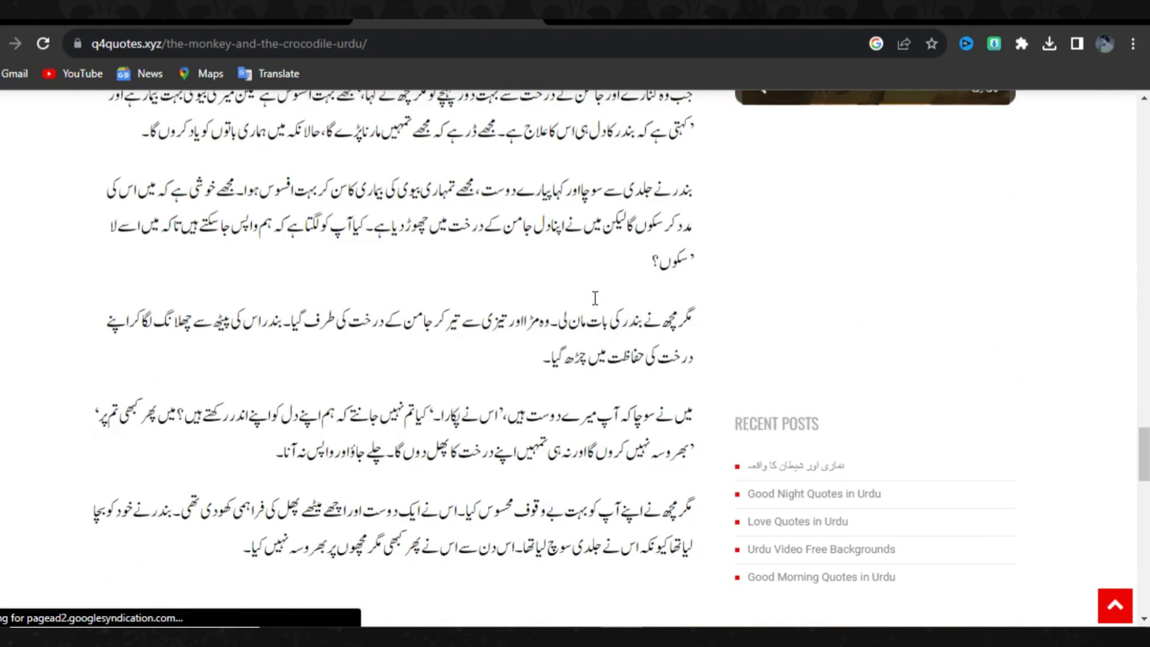
pyautogui.scroll(12, 596, 300)
pyautogui.scroll(-12, 596, 299)
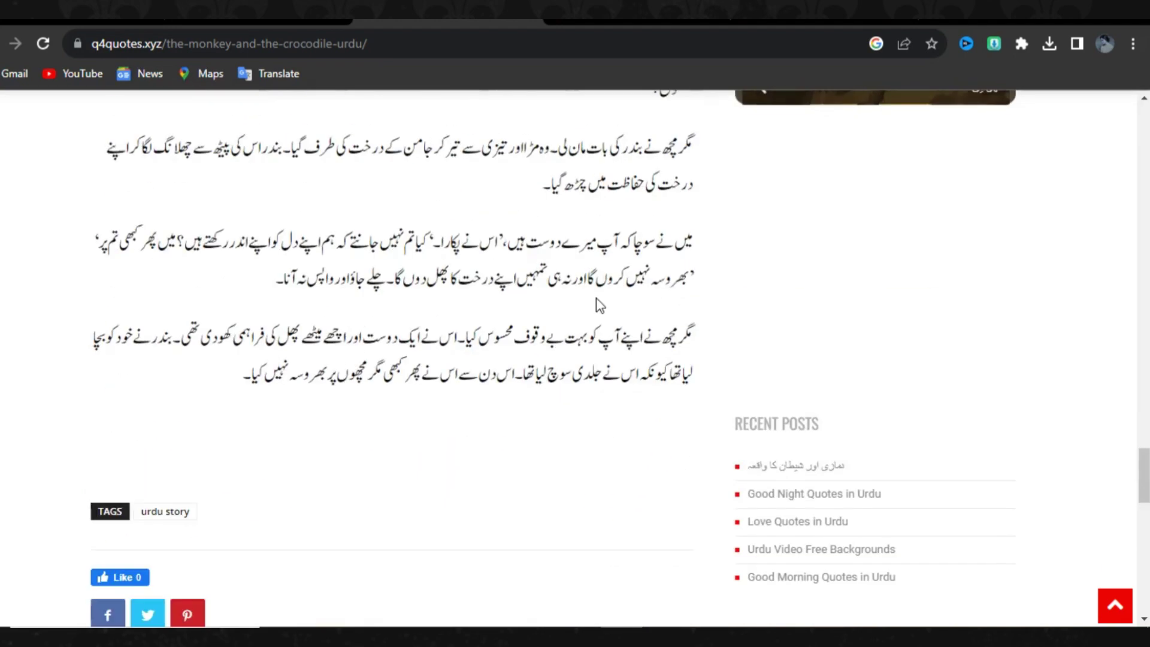
pyautogui.scroll(4, 596, 302)
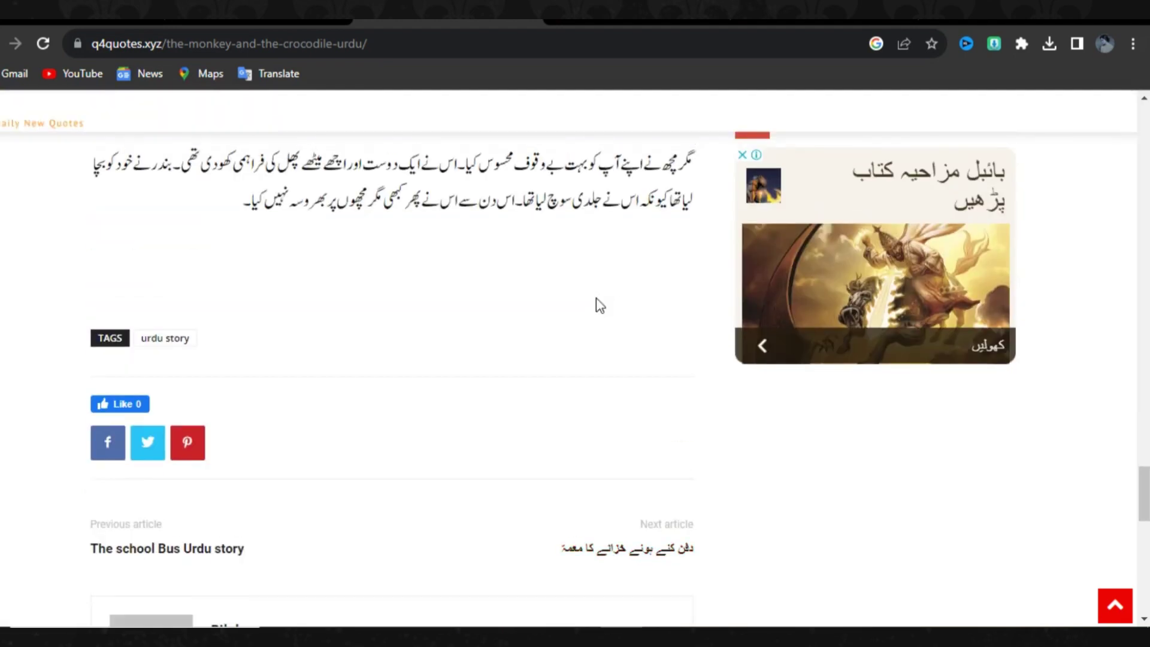
pyautogui.scroll(6, 600, 305)
pyautogui.scroll(-15, 600, 306)
pyautogui.scroll(12, 599, 300)
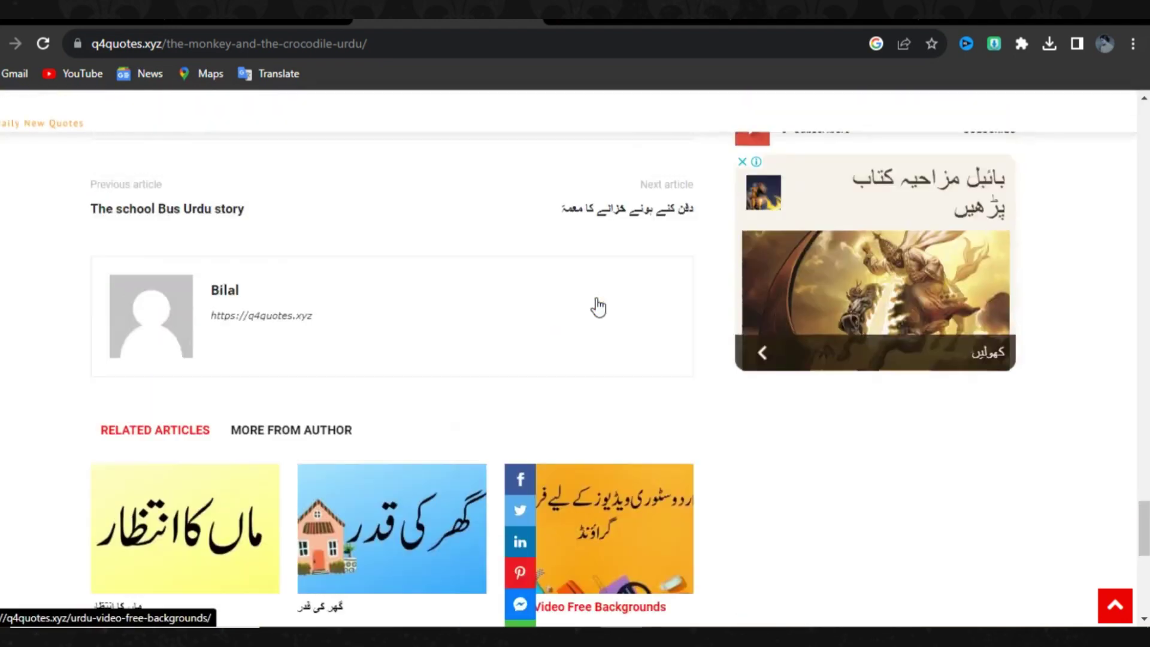
pyautogui.scroll(10, 686, 303)
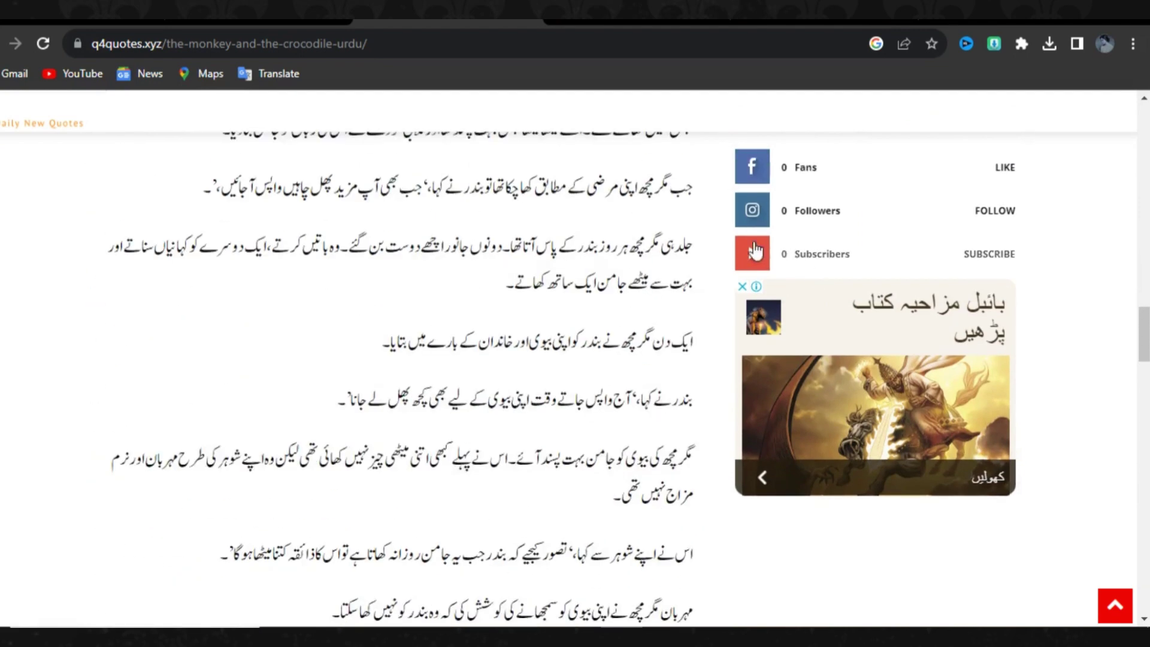
# Switch to Canva and create a new blank Video design.
pyautogui.hotkey('ctrl', 'Tab')
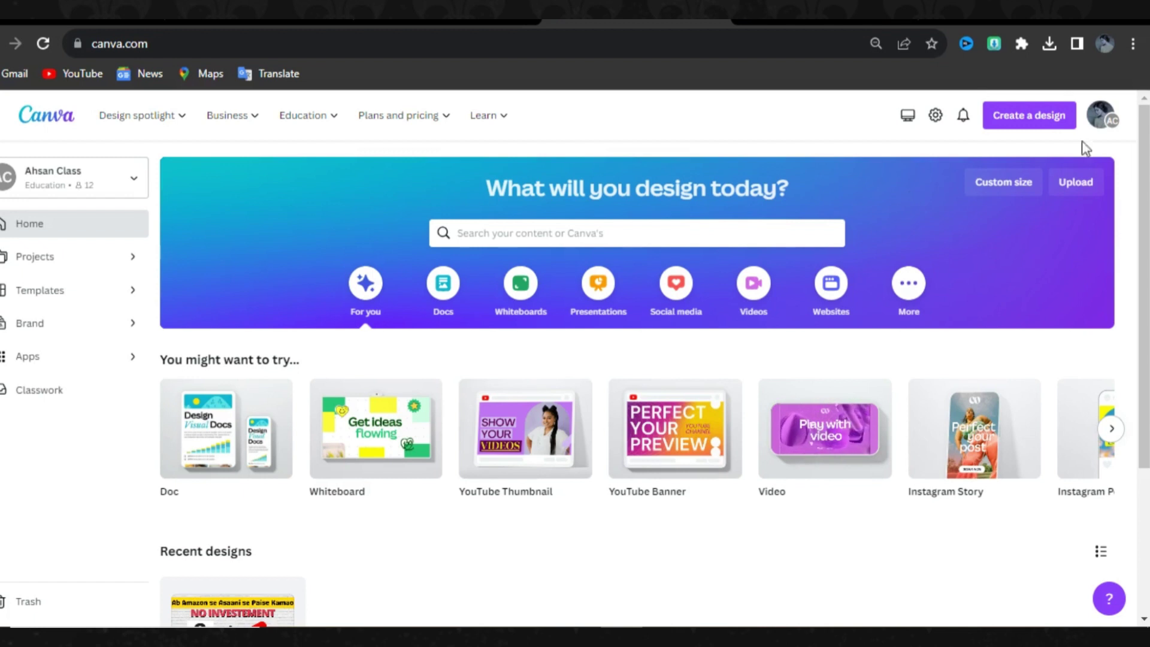
pyautogui.click(810, 430)
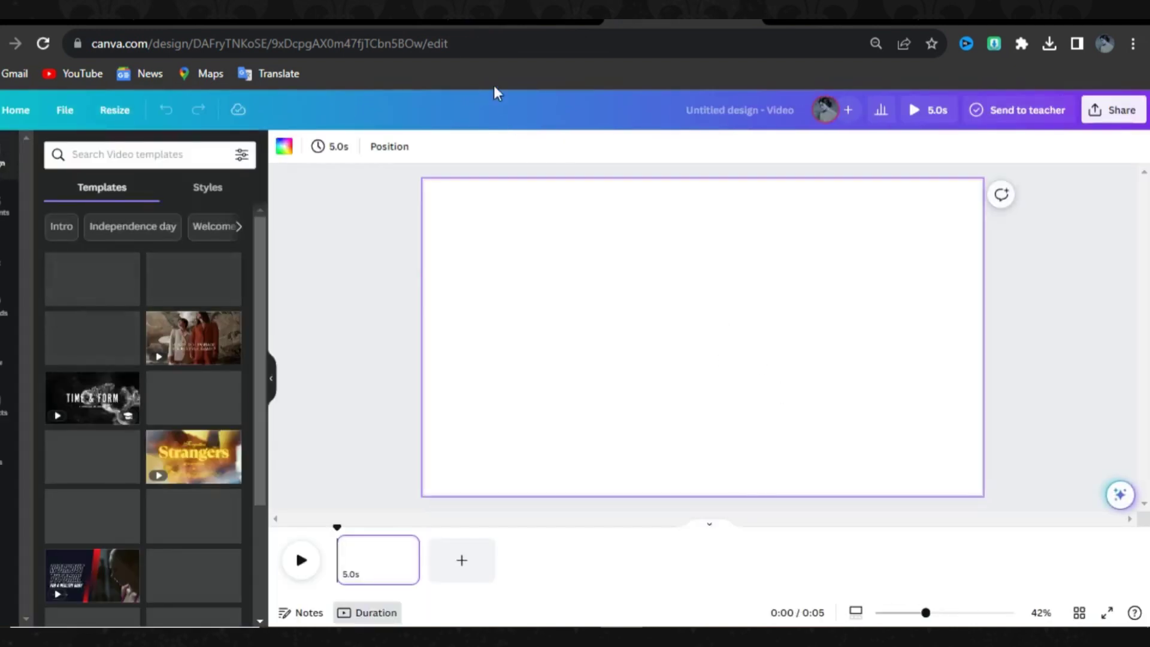
# Return to the monkey and crocodile story and save its header picture to Downloads as the JPG file Urdu-internal-monkey-and-croc.
pyautogui.click(407, 22)
pyautogui.scroll(10, 599, 336)
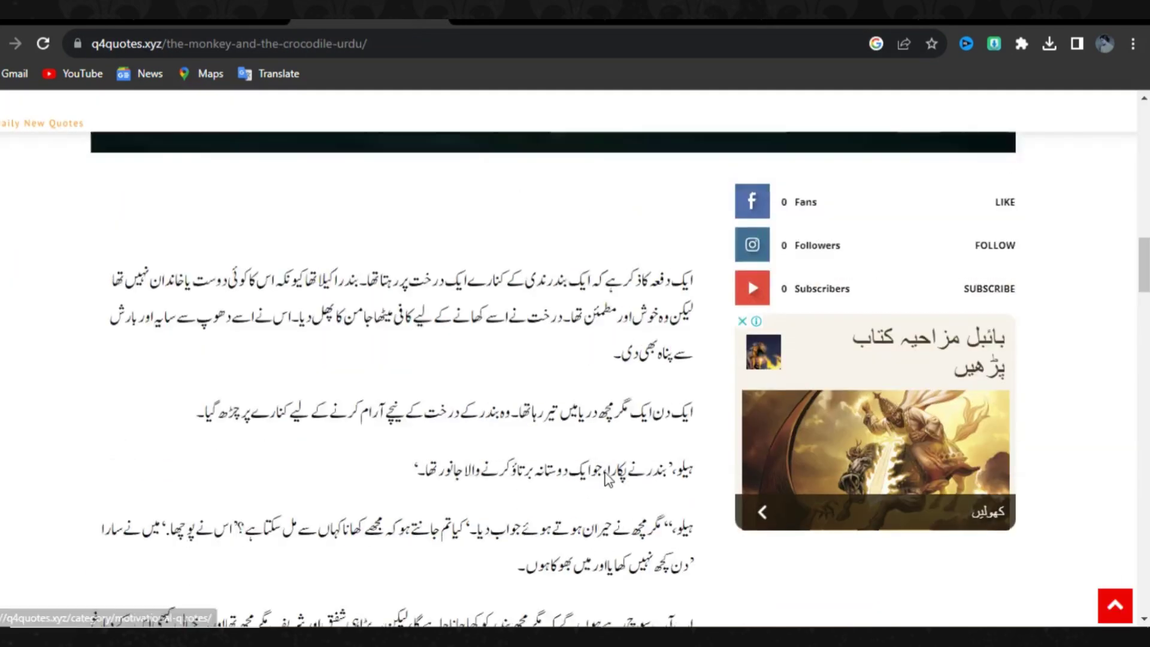
pyautogui.scroll(1, 640, 410)
pyautogui.rightClick(616, 385)
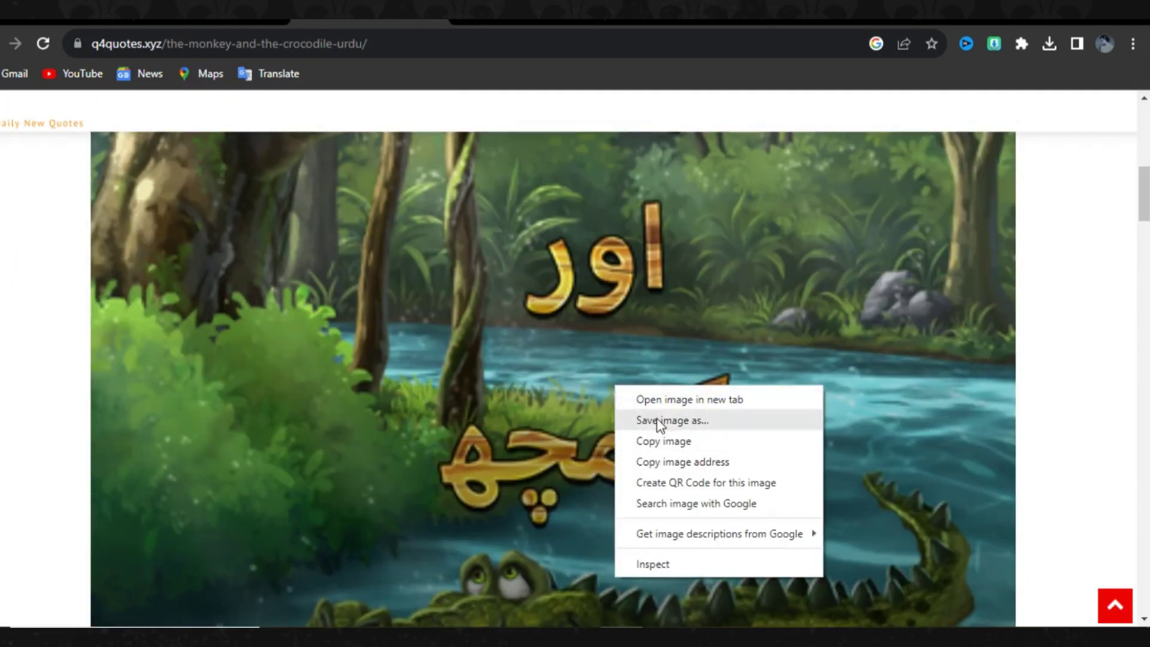
pyautogui.click(659, 420)
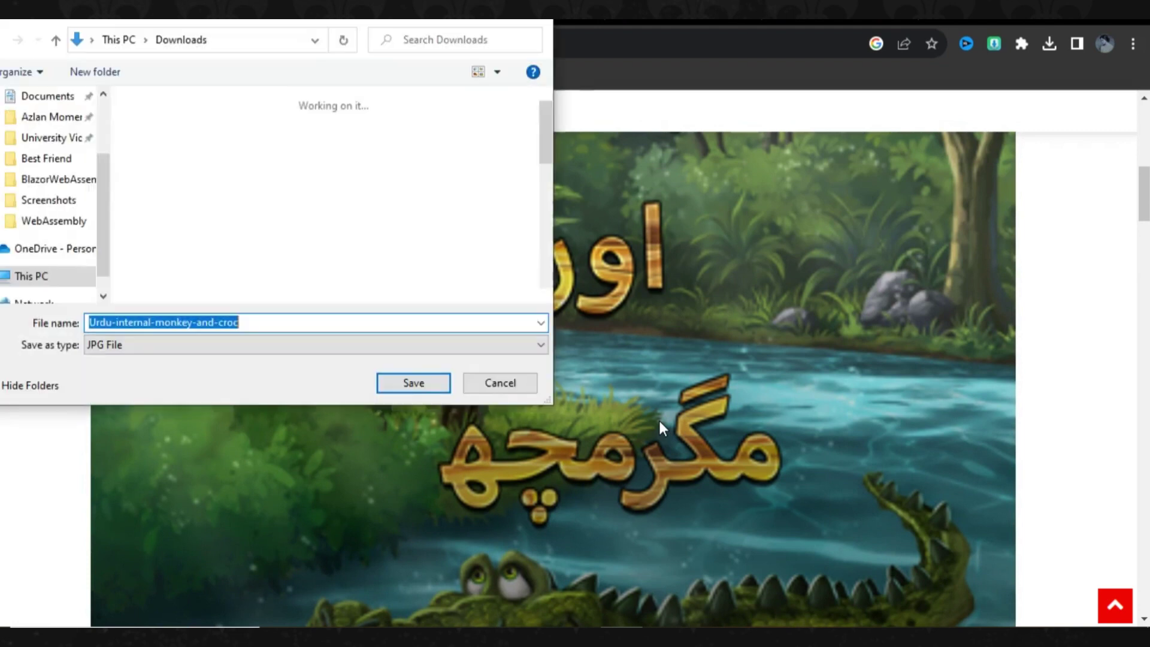
pyautogui.click(412, 384)
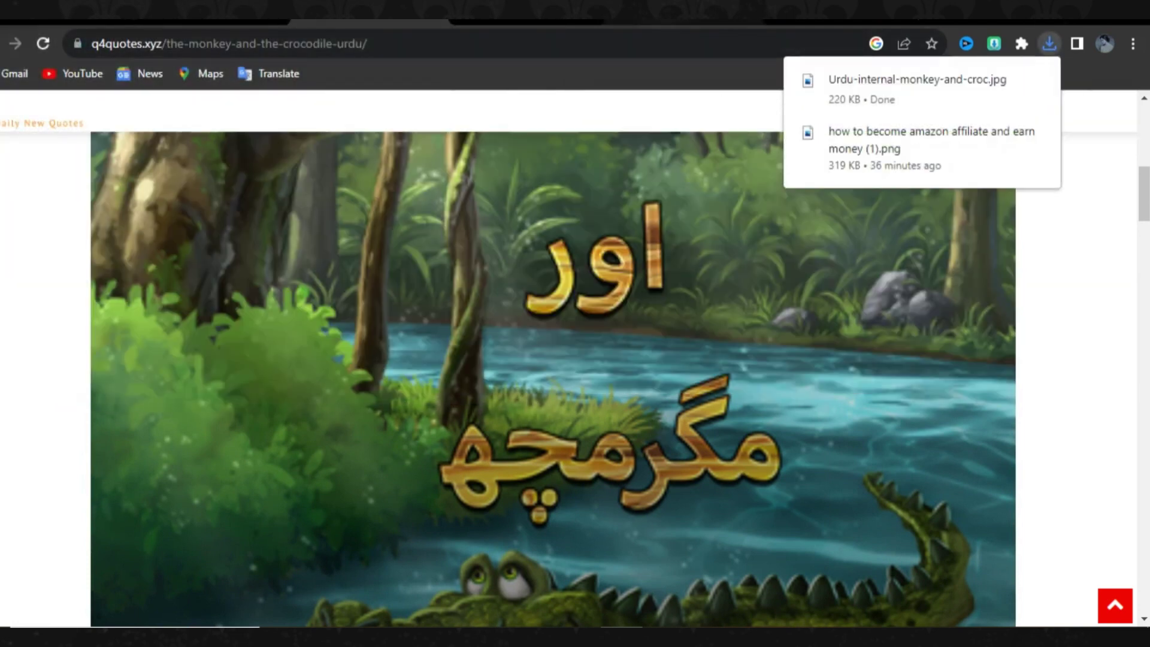
# Back in the Canva video design, upload the image Urdu-internal-monkey-and-croc from the Downloads folder.
pyautogui.click(683, 12)
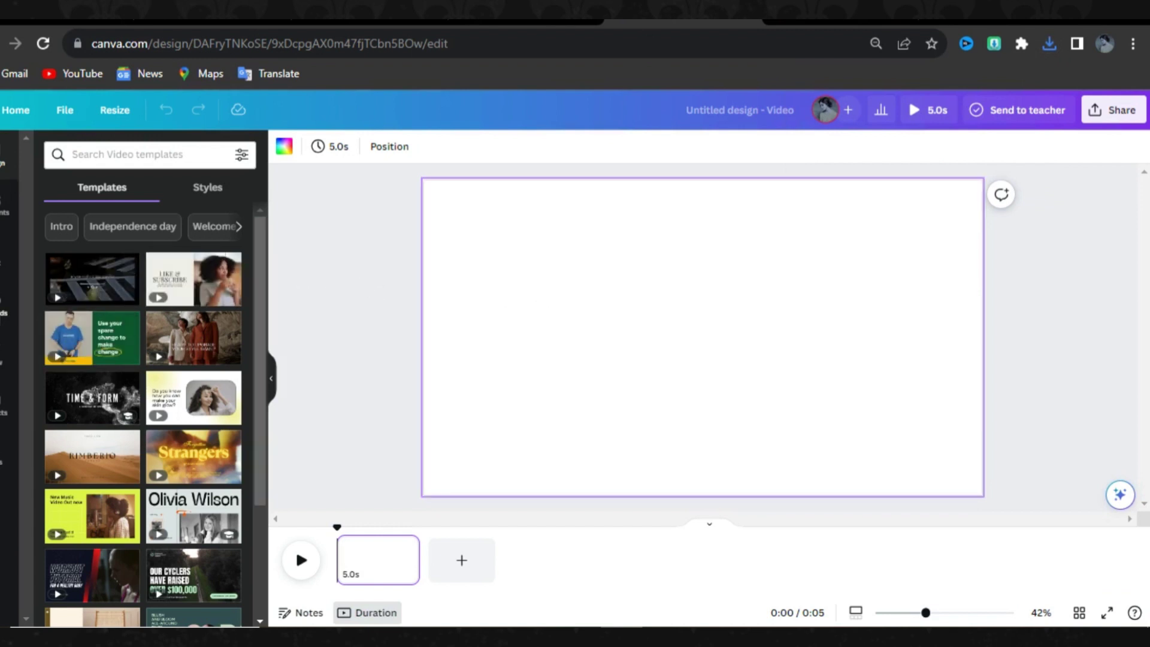
pyautogui.click(6, 302)
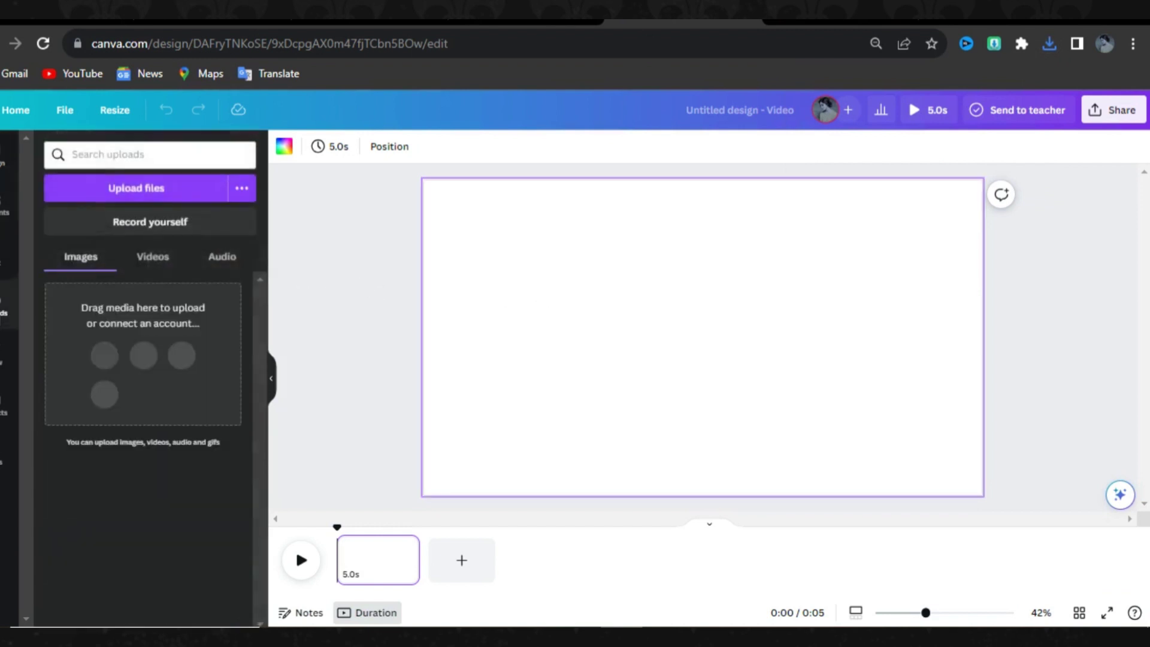
pyautogui.click(124, 190)
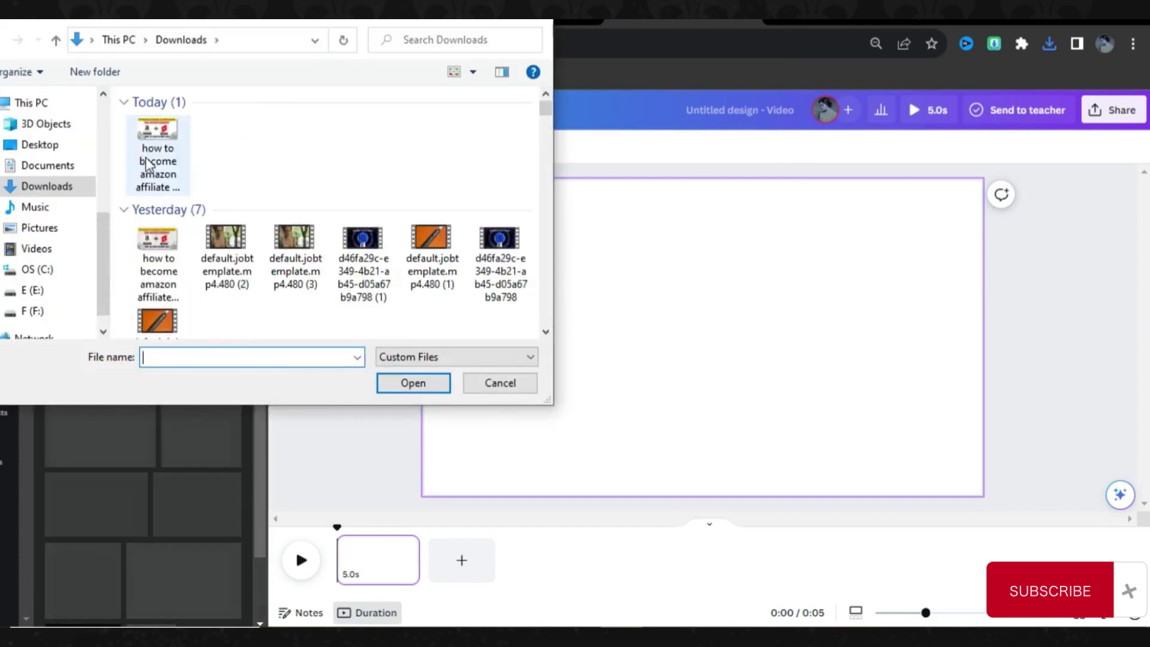
pyautogui.click(149, 159)
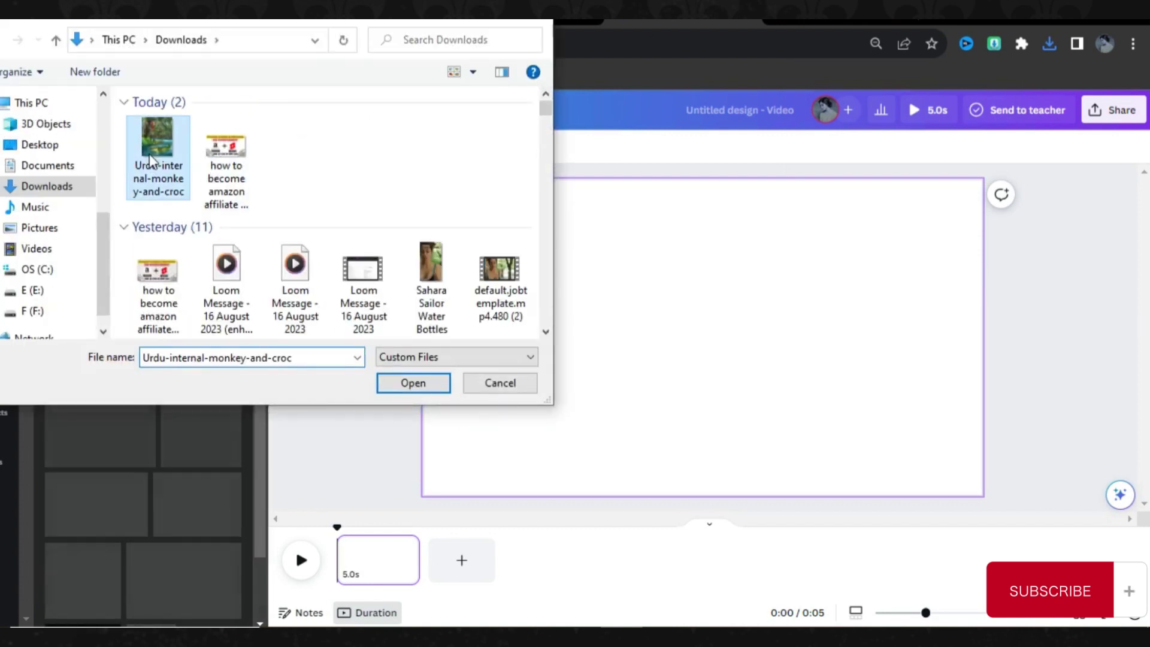
pyautogui.click(429, 379)
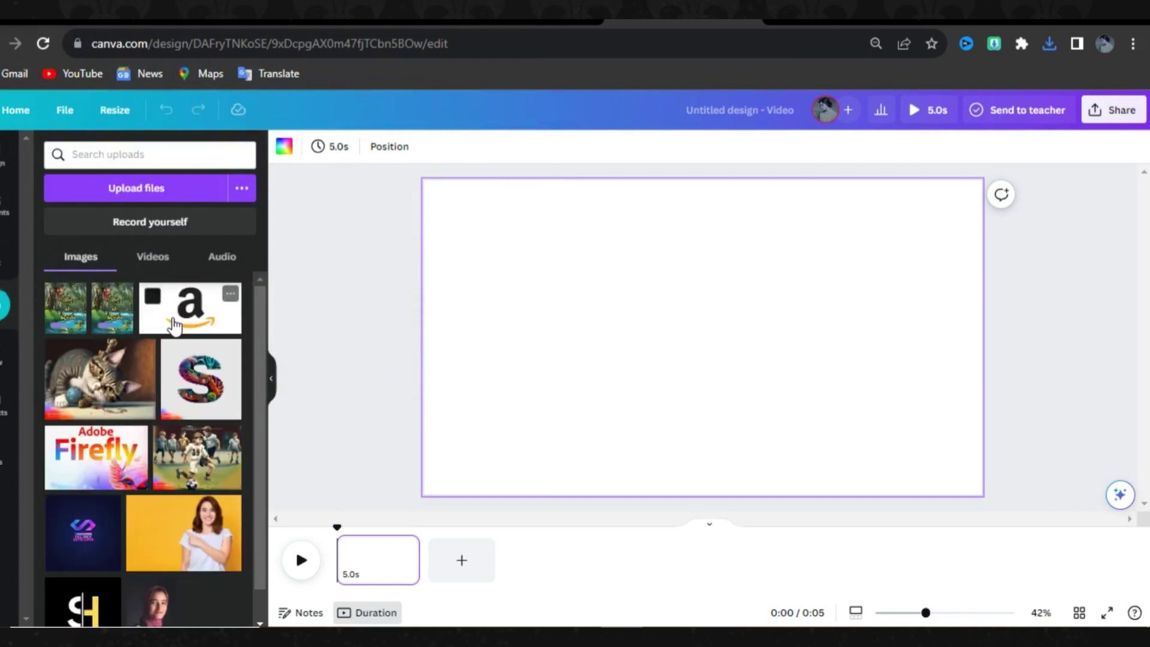
# Place the uploaded monkey and crocodile picture on the blank page and enlarge it to cover the whole page.
pyautogui.moveTo(66, 312); pyautogui.dragTo(535, 304)
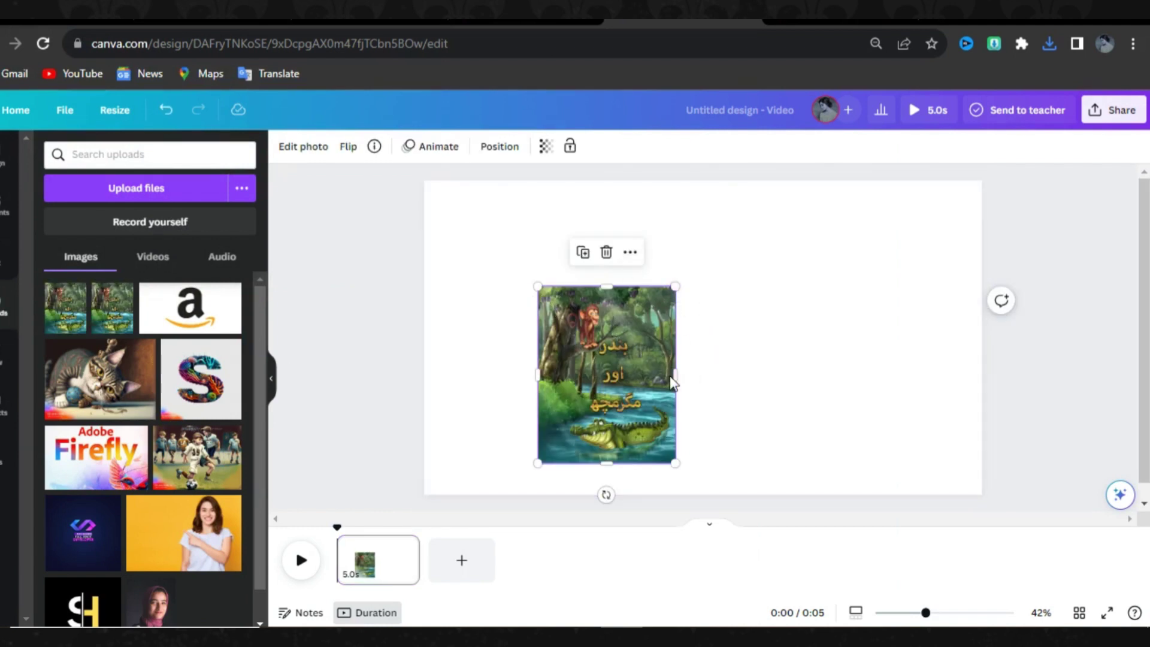
pyautogui.moveTo(677, 373); pyautogui.dragTo(728, 373)
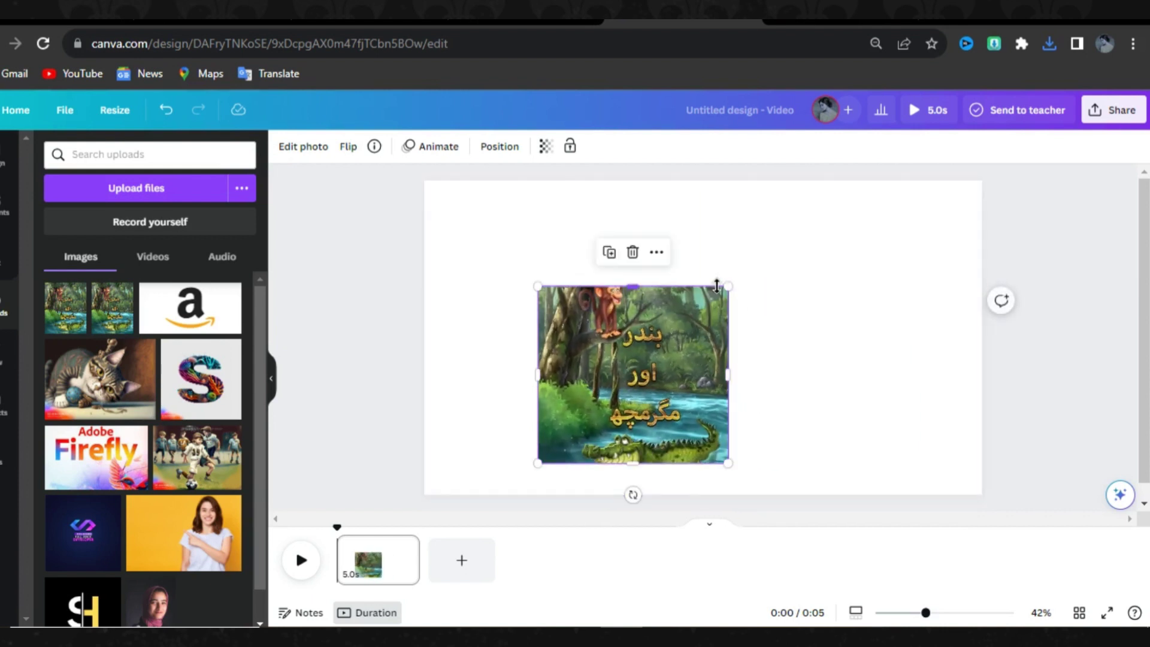
pyautogui.moveTo(725, 284); pyautogui.dragTo(944, 326)
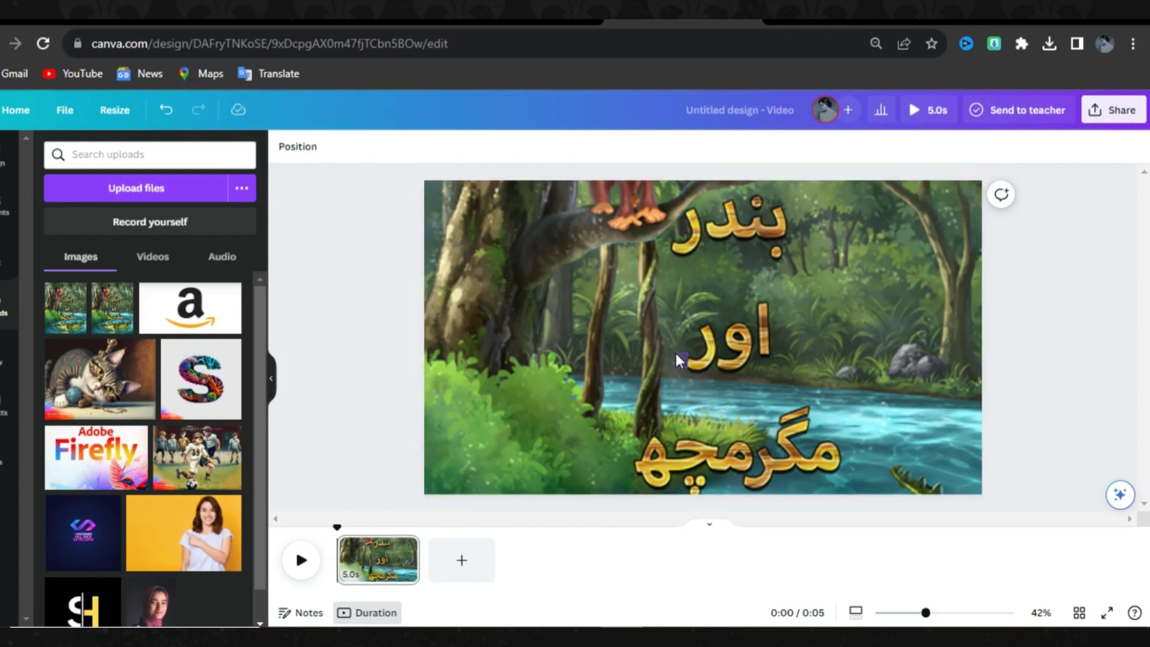
# Set the monkey and crocodile picture as the page background.
pyautogui.click(621, 287)
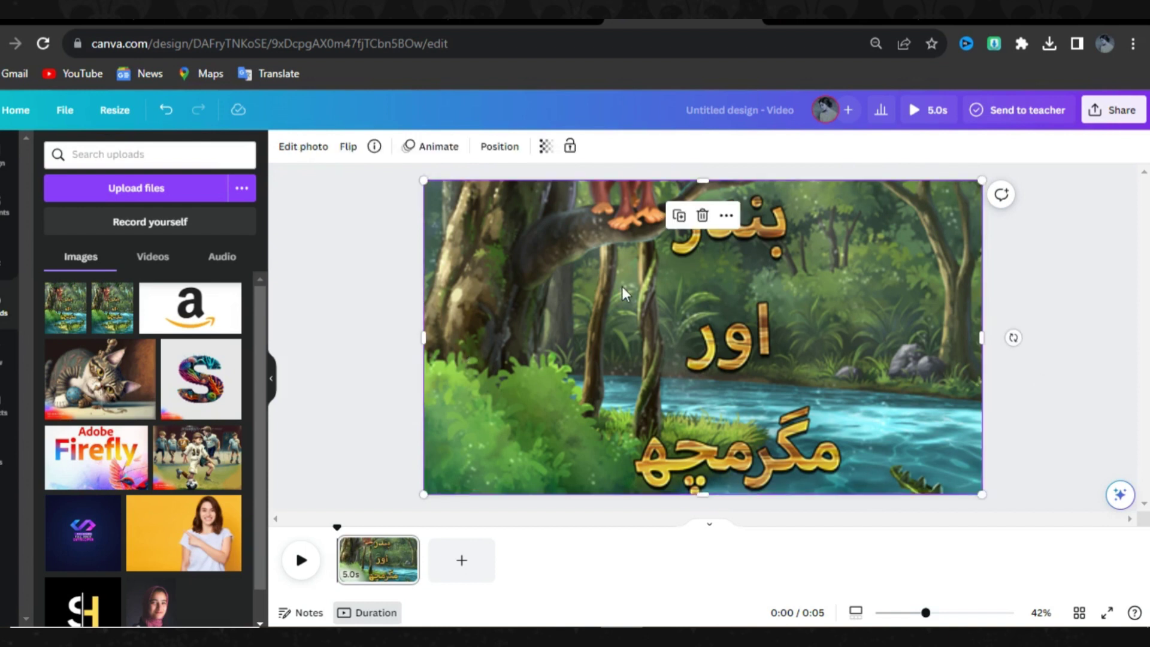
pyautogui.rightClick(622, 287)
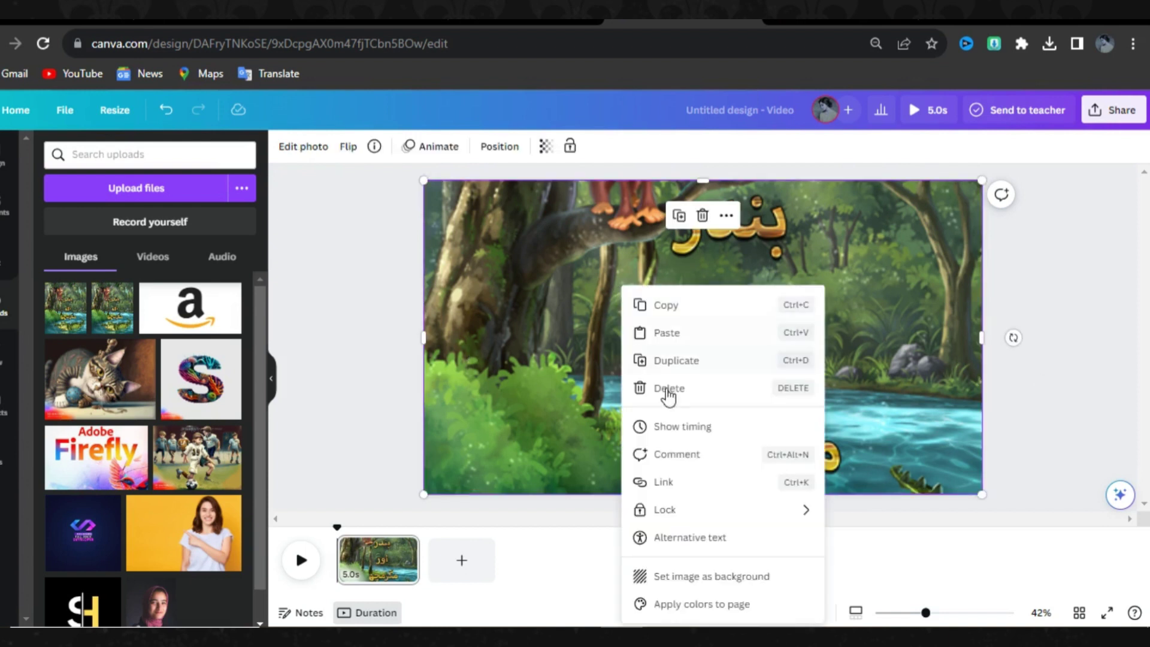
pyautogui.click(694, 580)
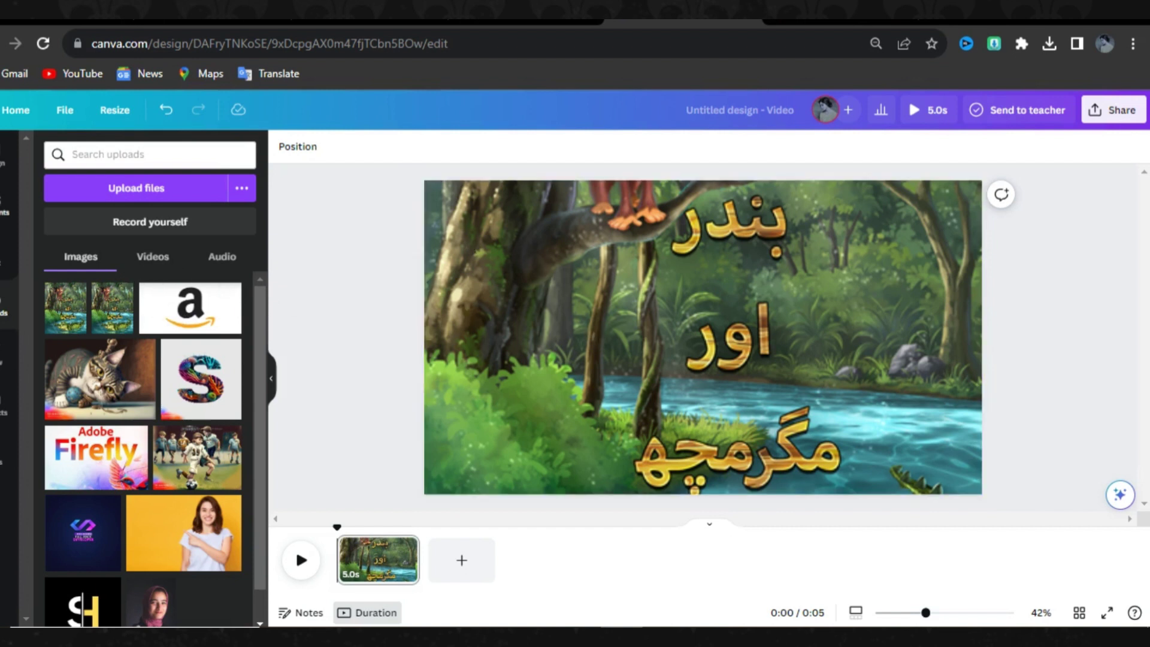
# Search the graphics elements for "monkey" and add the monkey hanging from a vine to the page.
pyautogui.click(5, 206)
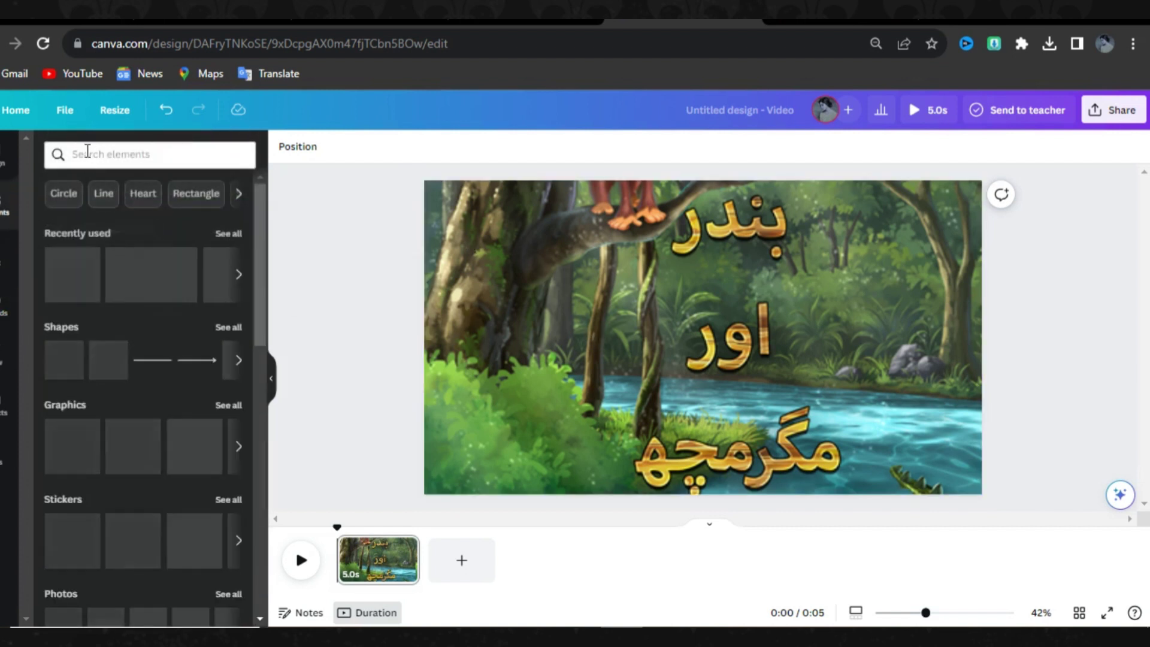
pyautogui.click(89, 151)
pyautogui.write('monkey')
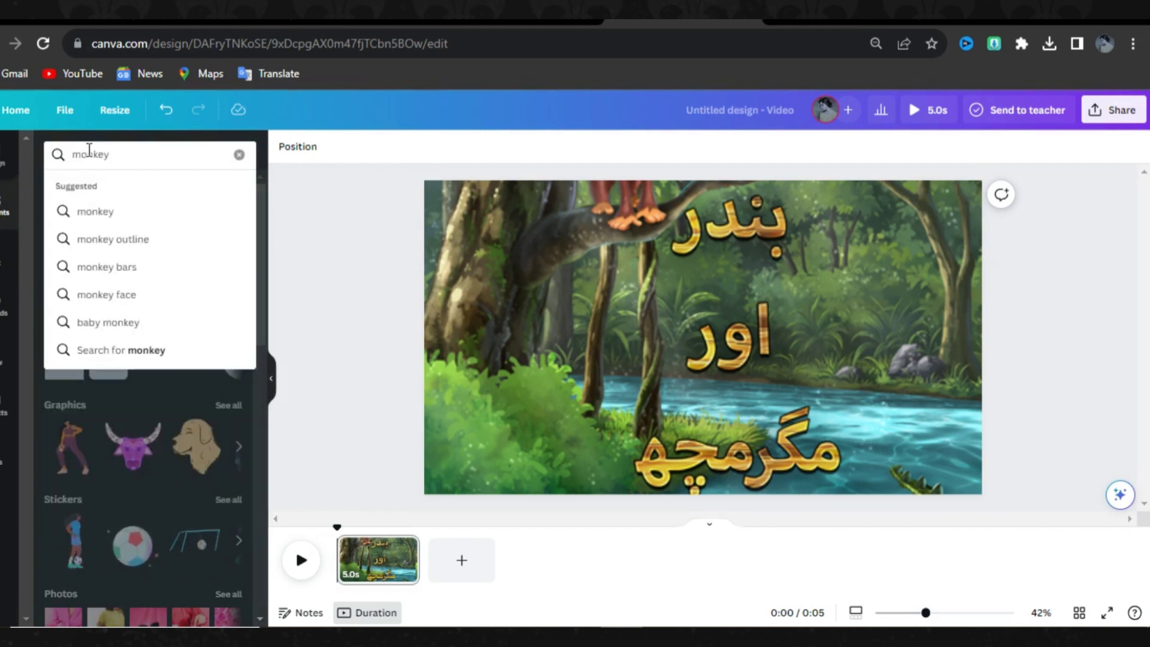
pyautogui.press('Return')
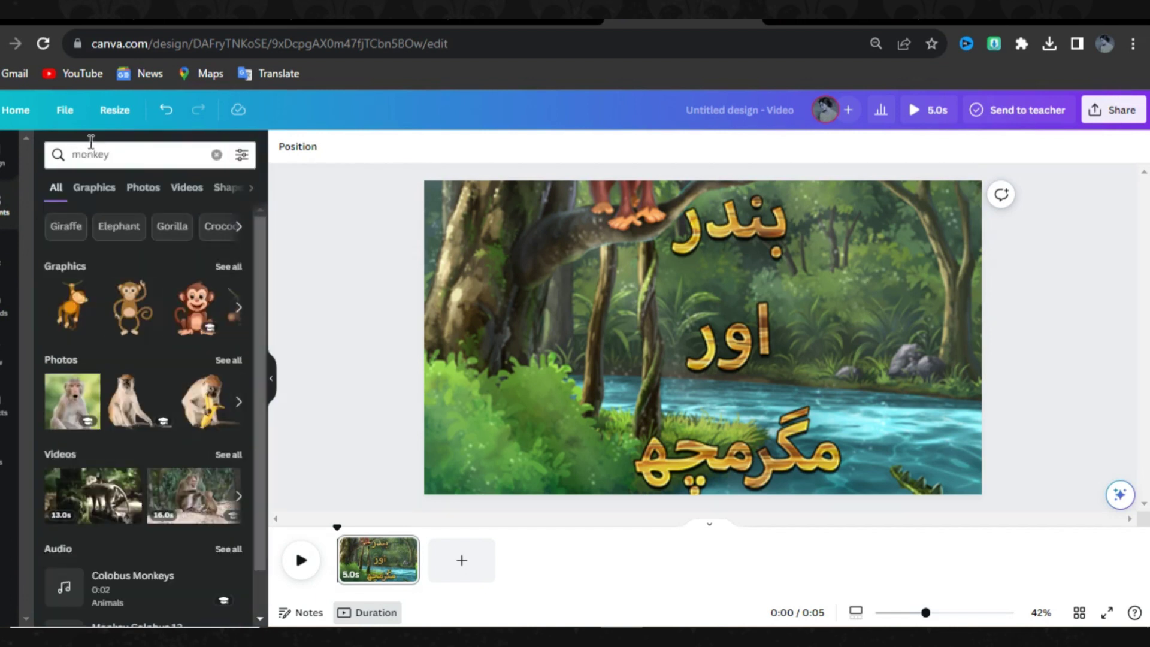
pyautogui.click(84, 191)
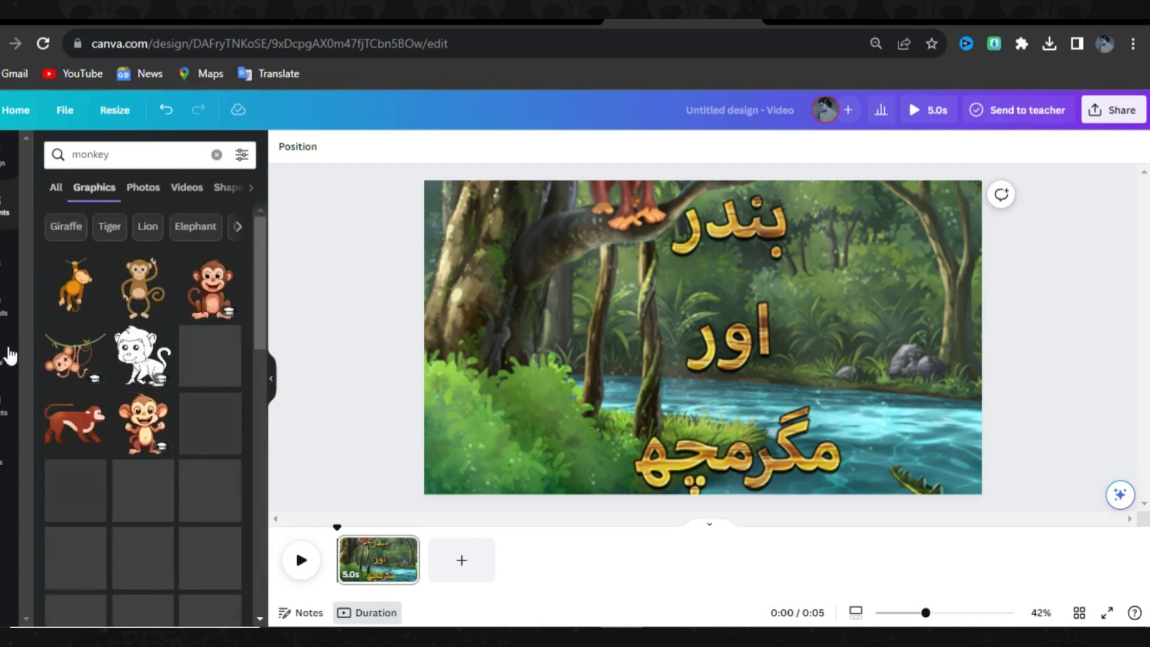
pyautogui.click(70, 357)
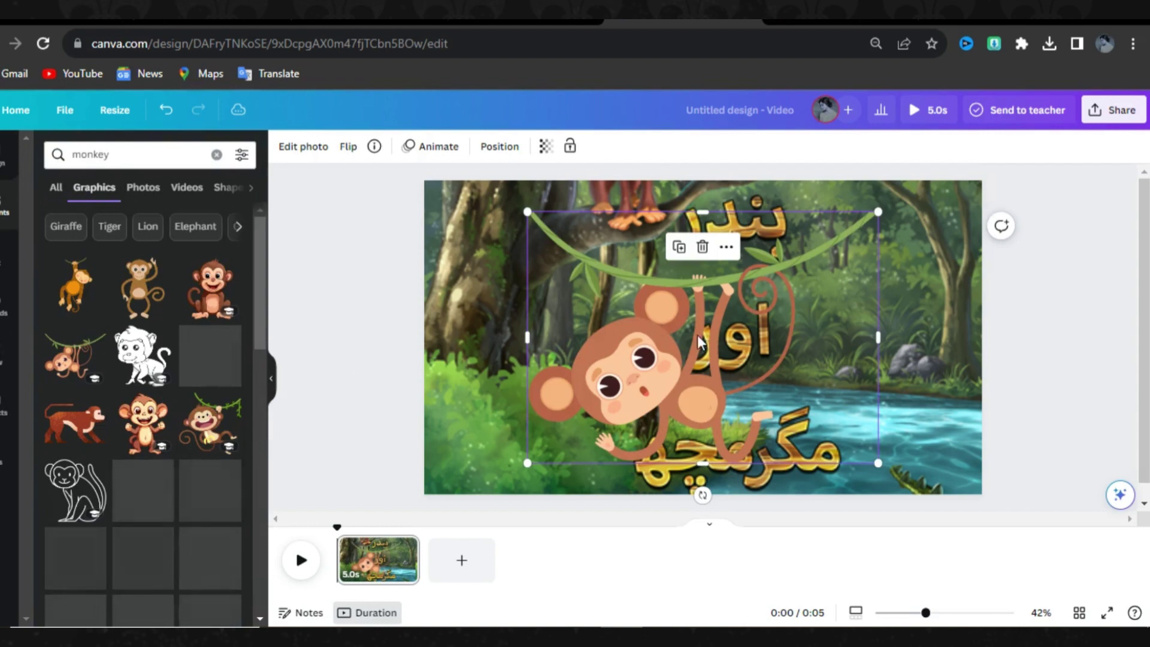
# Shrink the hanging monkey to under half its size and place it in the page's upper-left corner.
pyautogui.moveTo(698, 336); pyautogui.dragTo(594, 283)
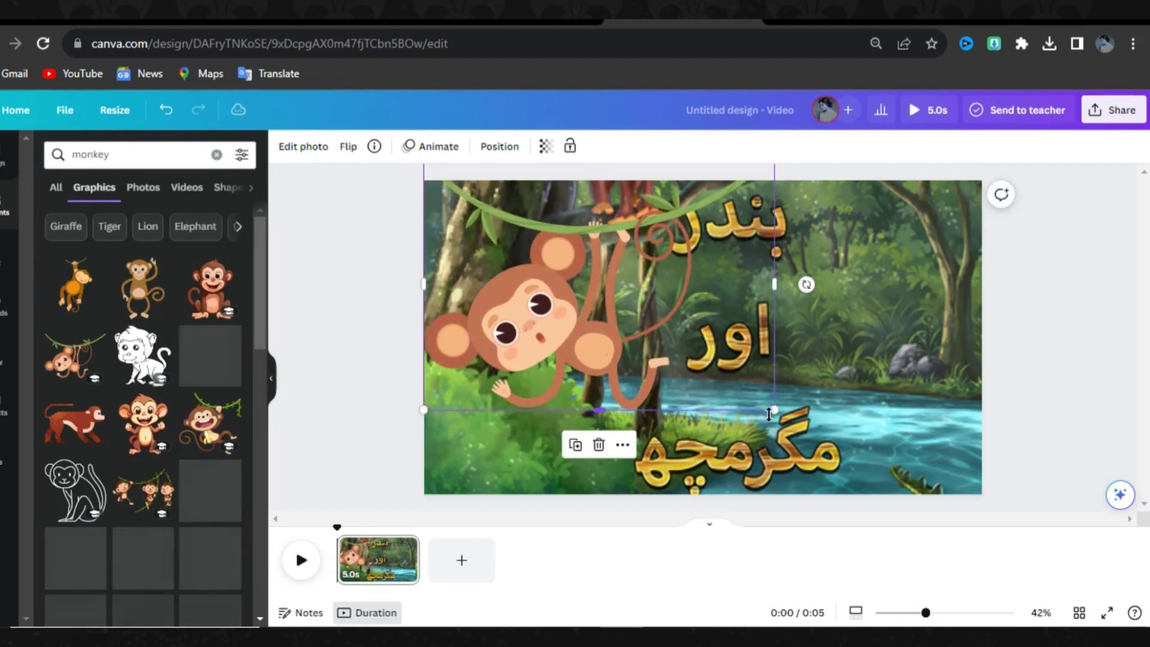
pyautogui.moveTo(769, 414); pyautogui.dragTo(591, 257)
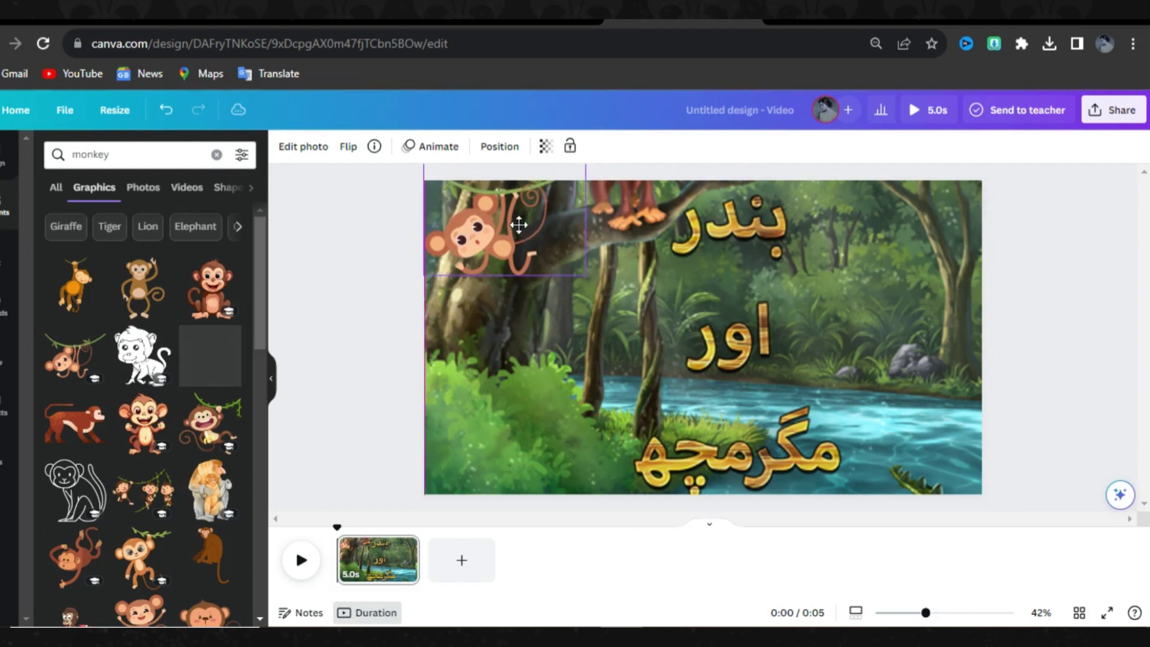
pyautogui.moveTo(519, 224)
pyautogui.mouseDown()
pyautogui.moveTo(506, 226)
pyautogui.moveTo(519, 225)
pyautogui.mouseUp()
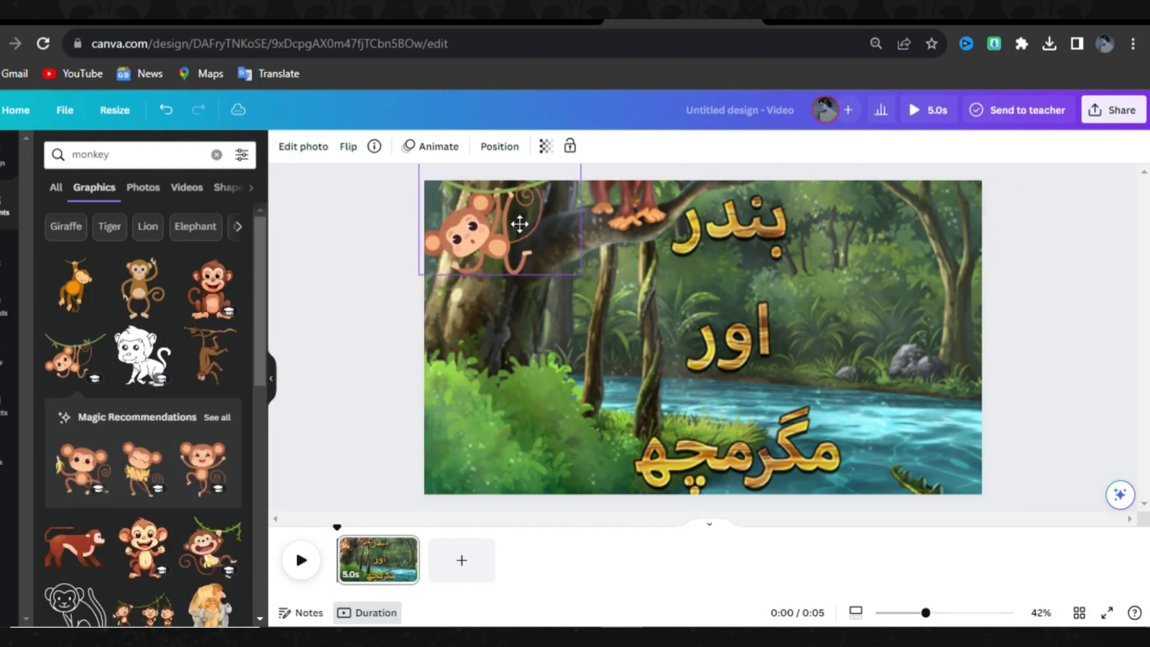
pyautogui.click(533, 340)
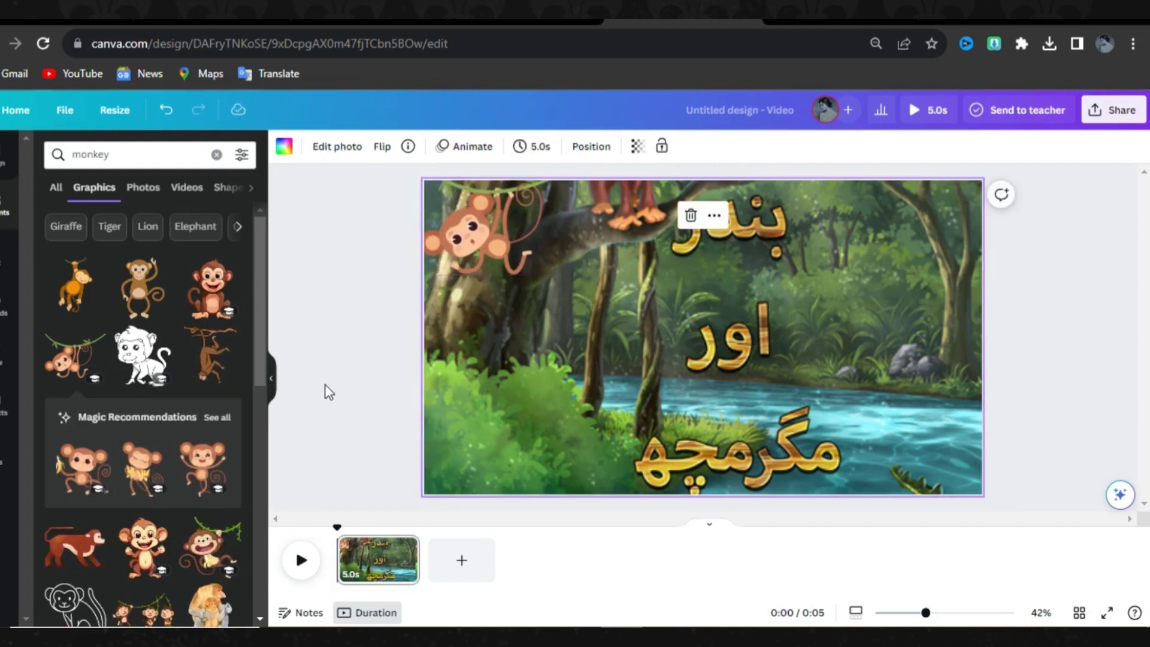
# Replace the monkey search with a graphics search for "chrocodile".
pyautogui.scroll(-3, 153, 360)
pyautogui.scroll(3, 153, 359)
pyautogui.click(126, 156)
pyautogui.press('BackSpace')
pyautogui.press('BackSpace')
pyautogui.press('BackSpace')
pyautogui.press('BackSpace')
pyautogui.press('BackSpace')
pyautogui.press('BackSpace')
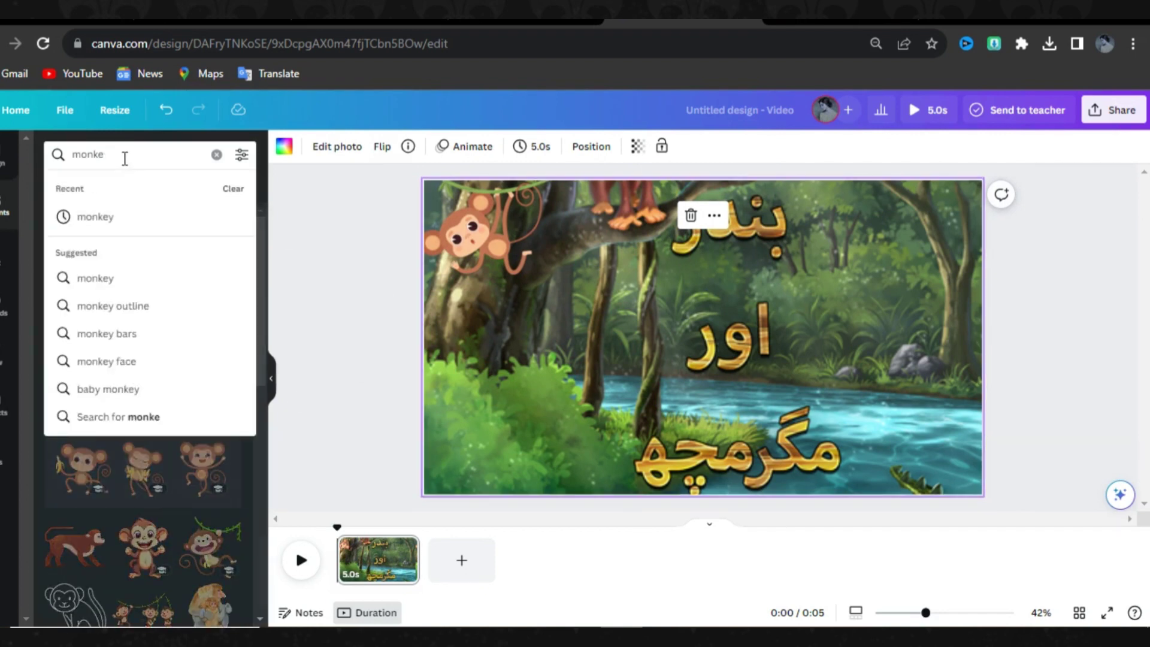
pyautogui.write('chrocofd')
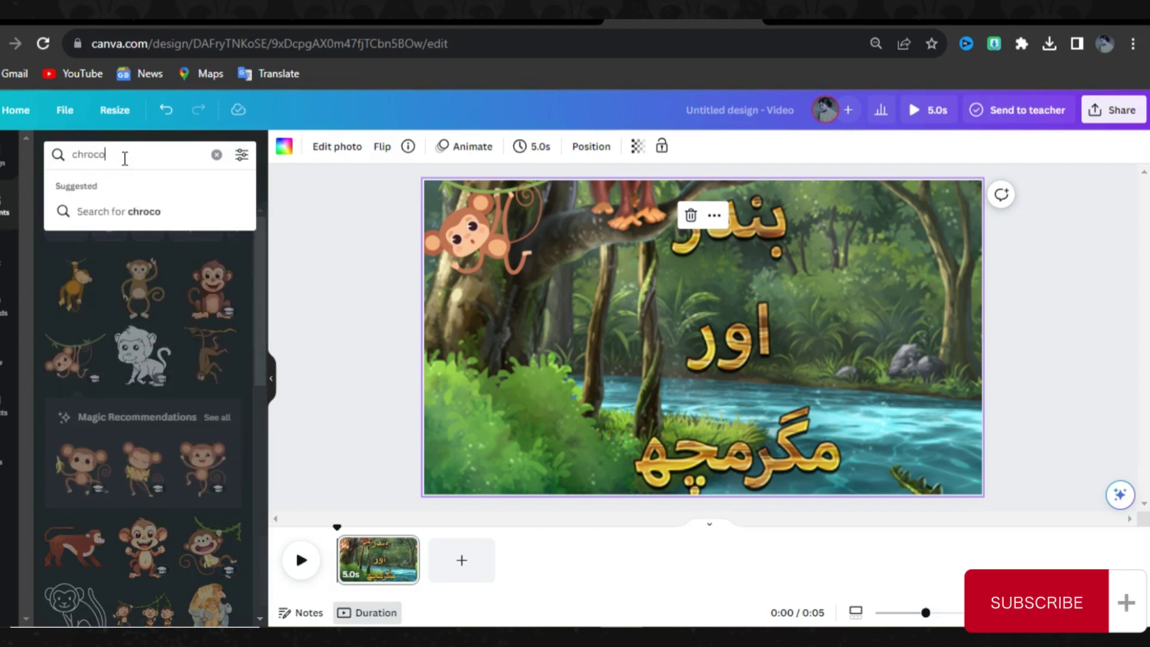
pyautogui.press('BackSpace')
pyautogui.press('BackSpace')
pyautogui.write('dile')
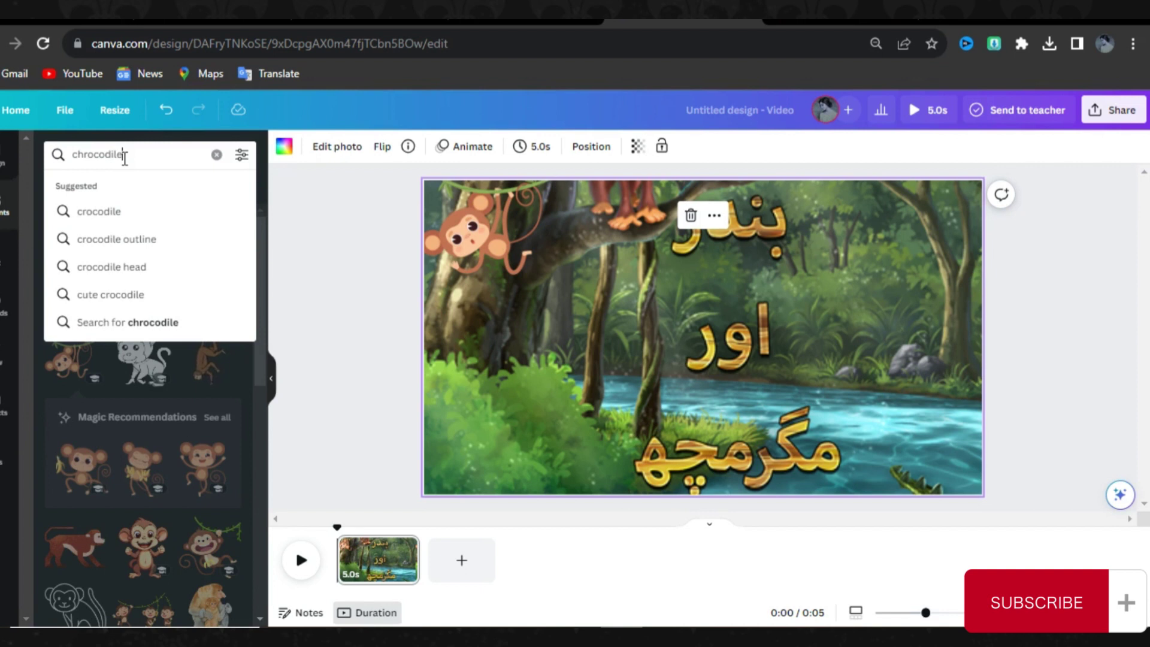
pyautogui.press('Return')
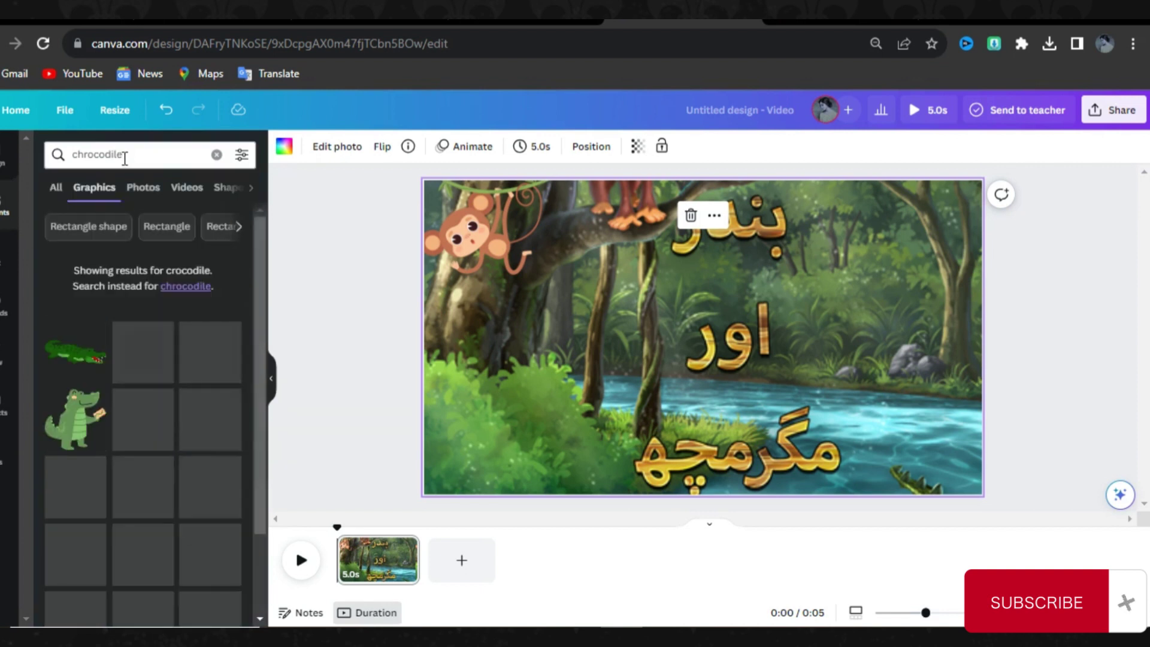
# Add the light green crocodile graphic and place it in the page's lower-left corner.
pyautogui.click(142, 418)
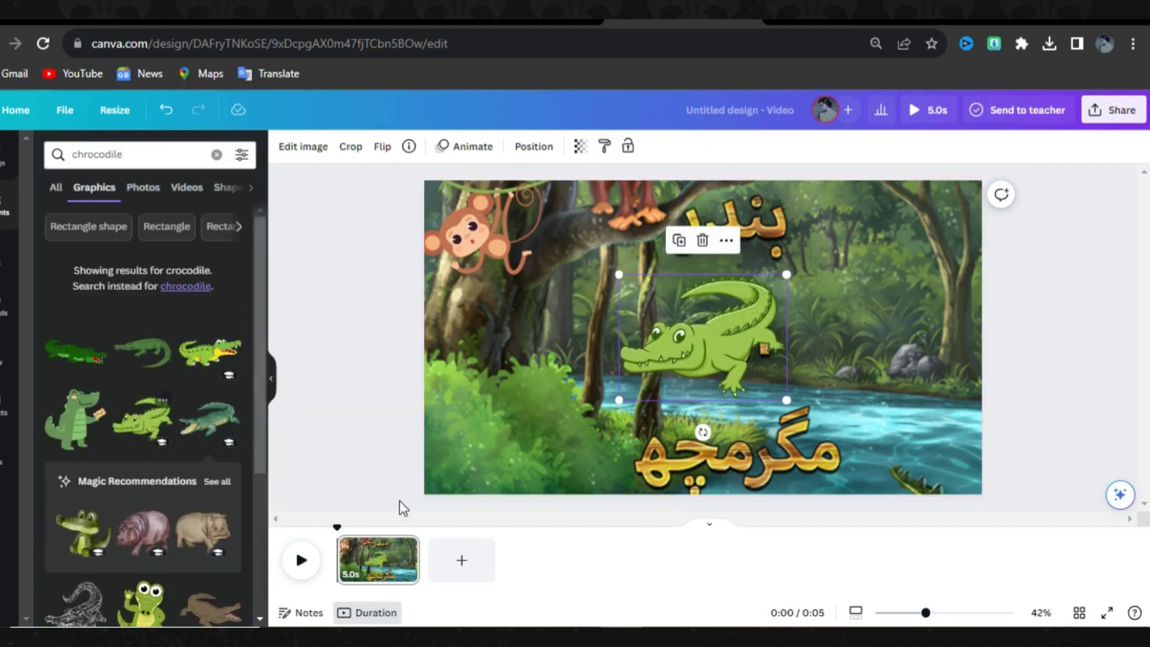
pyautogui.moveTo(650, 385); pyautogui.dragTo(489, 458)
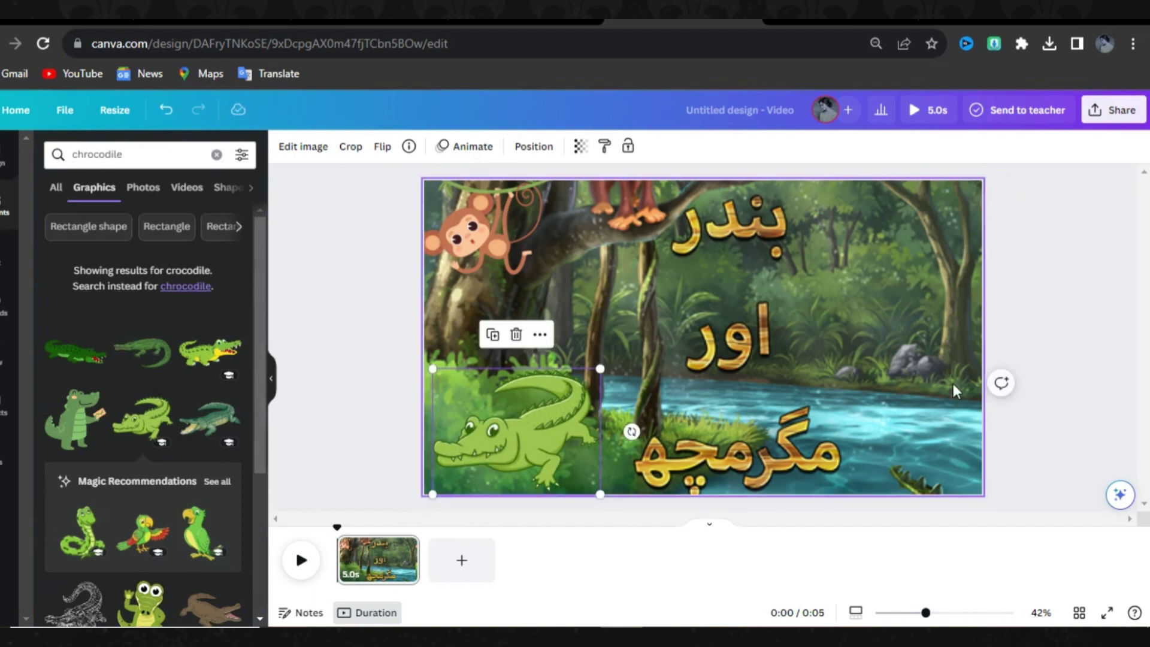
pyautogui.click(1079, 296)
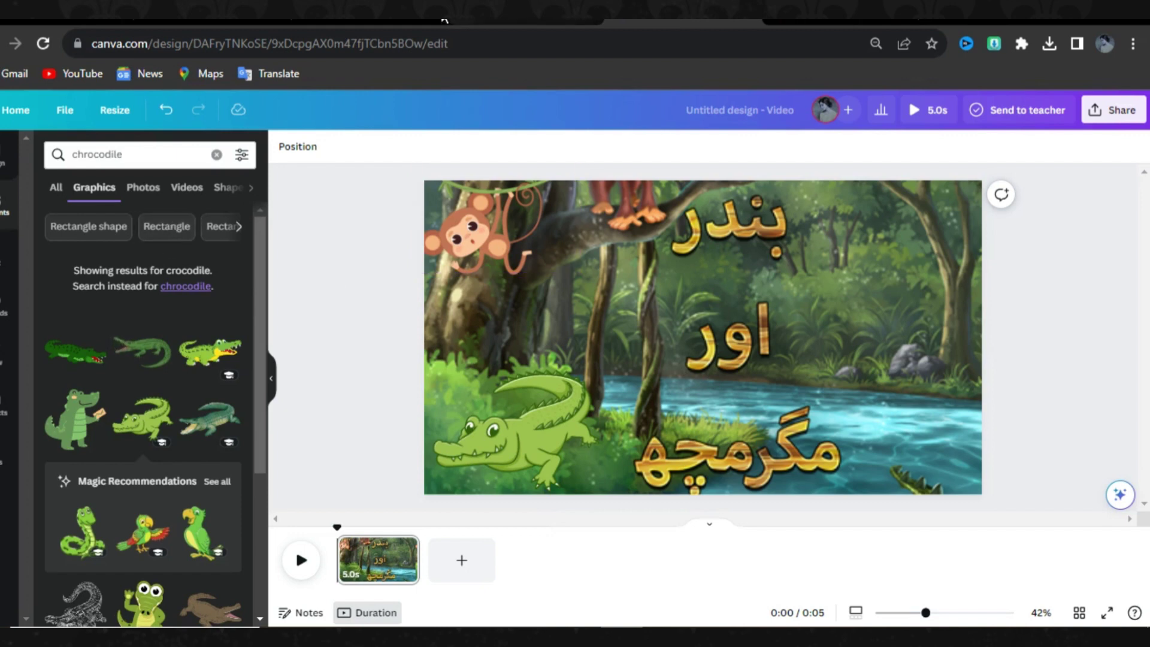
# Copy the opening Urdu story paragraphs from the q4quotes.xyz monkey and crocodile page and return to the Canva design.
pyautogui.click(444, 19)
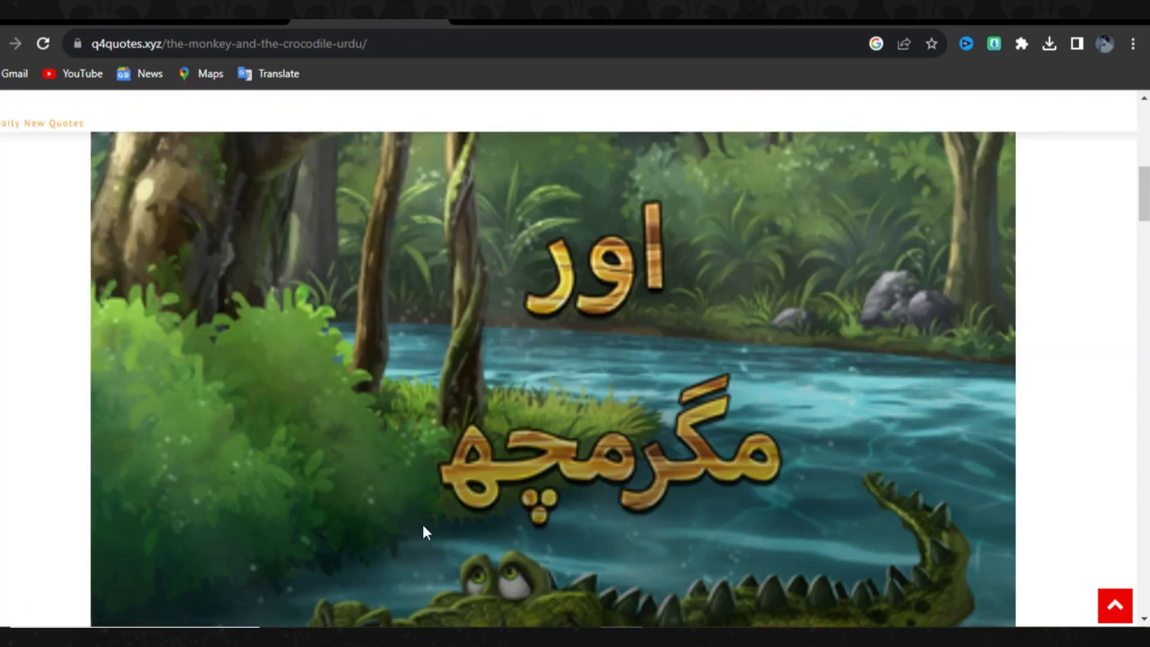
pyautogui.scroll(-10, 423, 531)
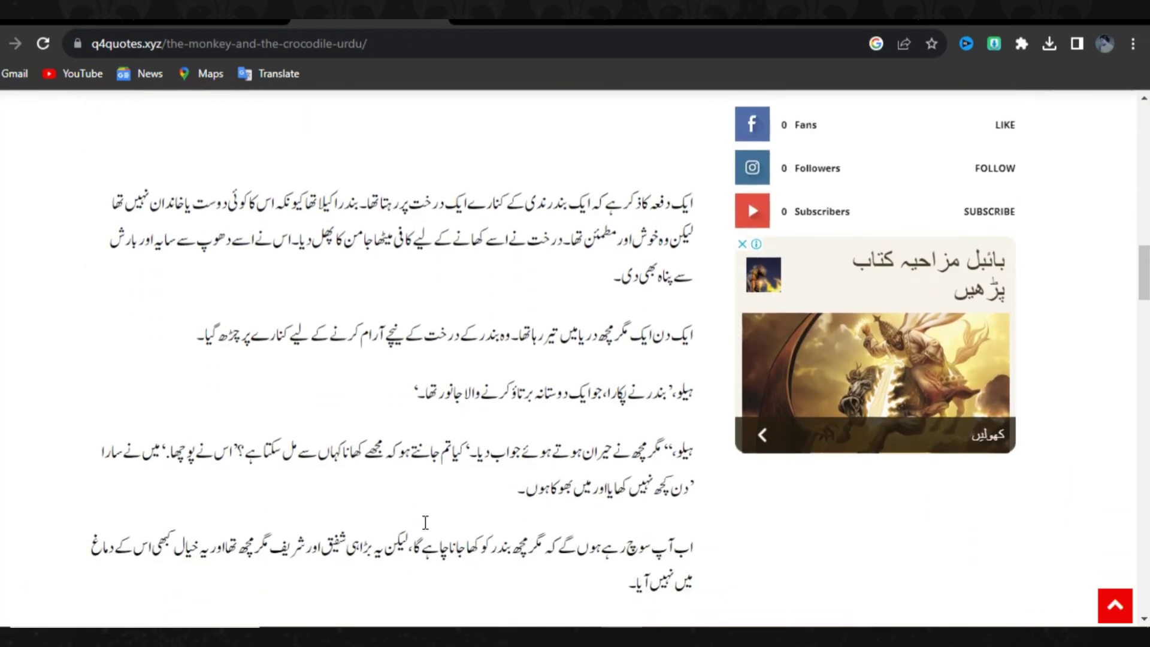
pyautogui.moveTo(694, 205); pyautogui.dragTo(586, 214)
pyautogui.click(683, 15)
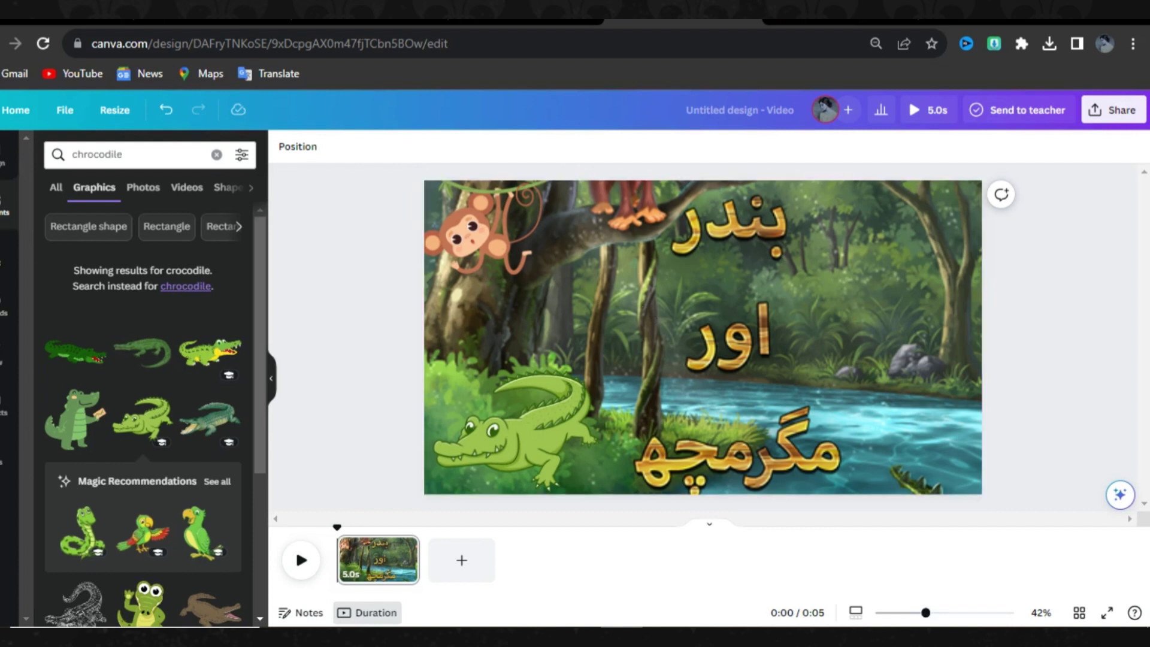
# Add a text box, paste the copied Urdu story into it and move it up over the middle of the page.
pyautogui.click(2, 267)
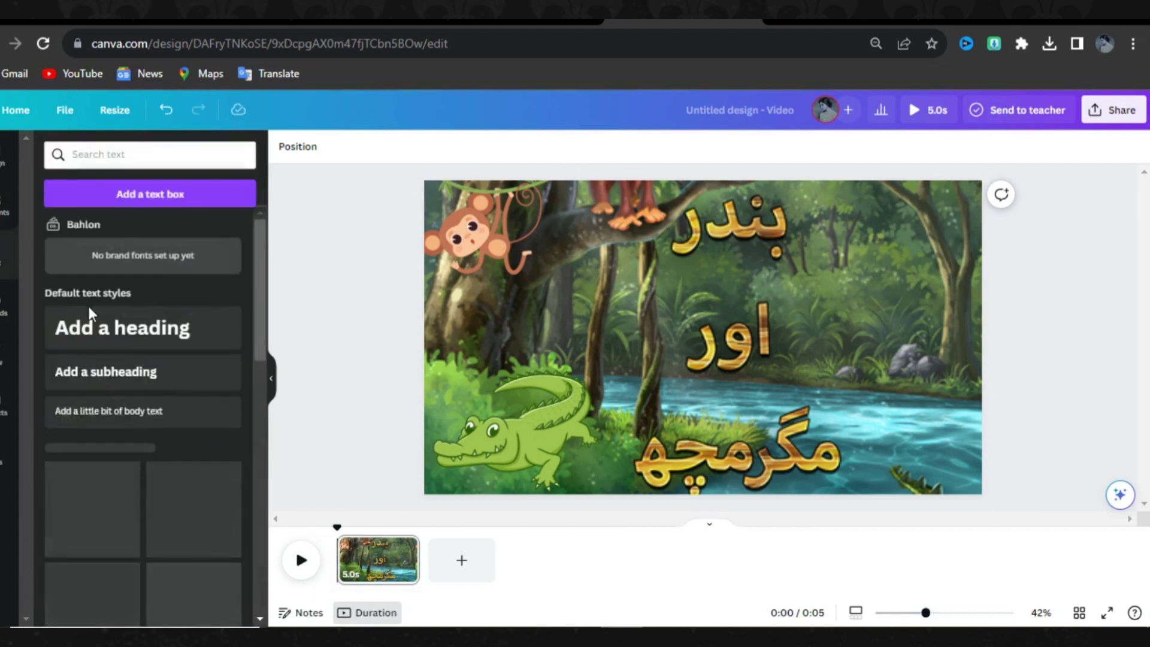
pyautogui.click(137, 195)
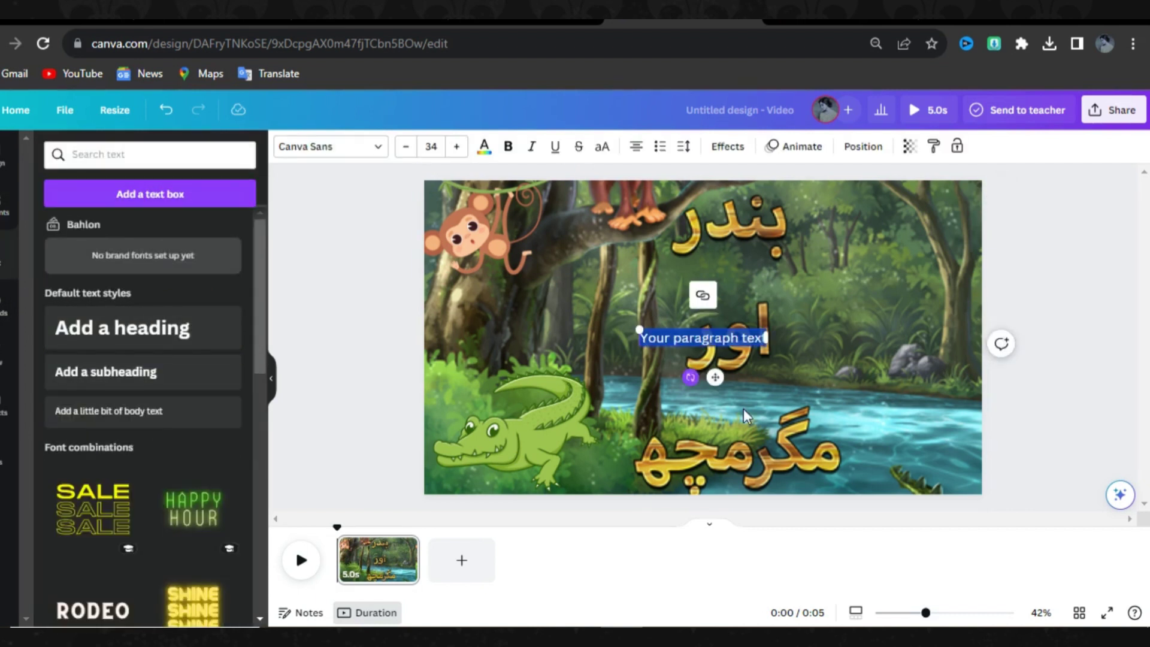
pyautogui.hotkey('ctrl', 'v')
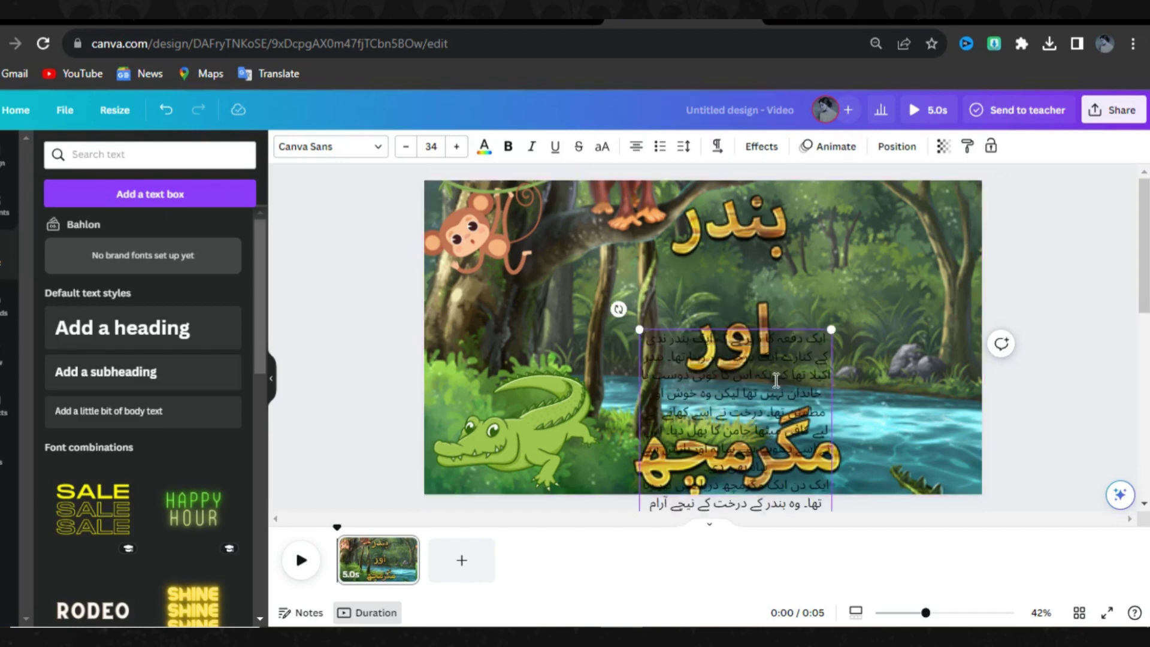
pyautogui.moveTo(776, 376); pyautogui.dragTo(770, 358)
pyautogui.press('Escape')
pyautogui.moveTo(760, 416); pyautogui.dragTo(746, 325)
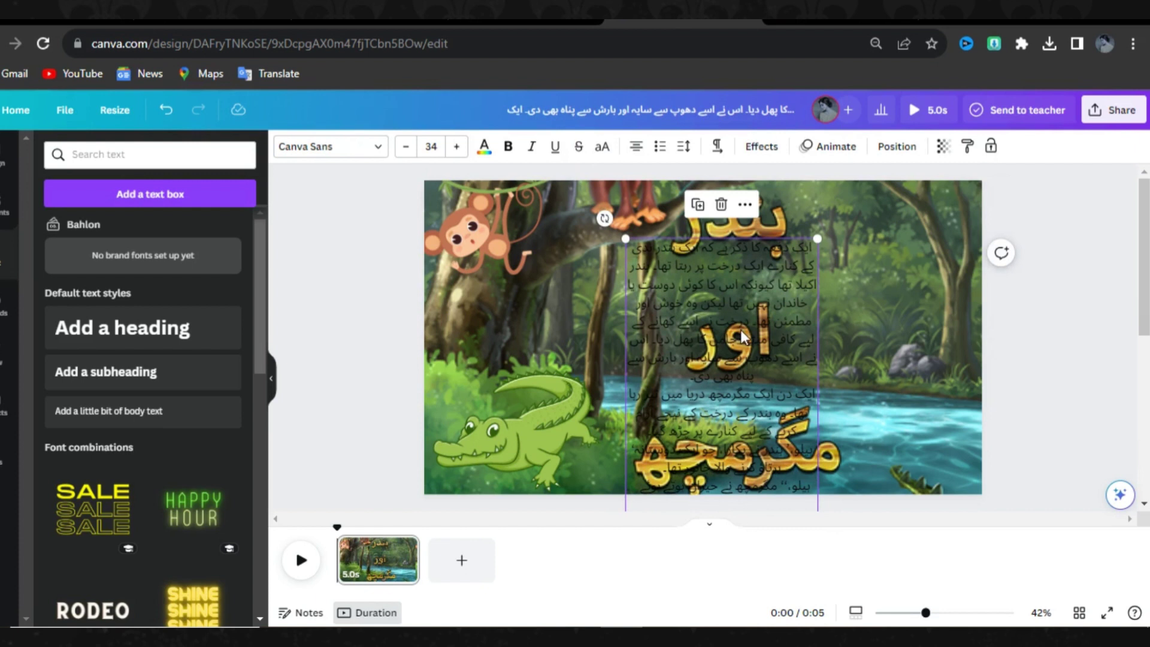
# Change the story text's colour to white and nudge the text box slightly sideways.
pyautogui.click(483, 146)
pyautogui.click(126, 231)
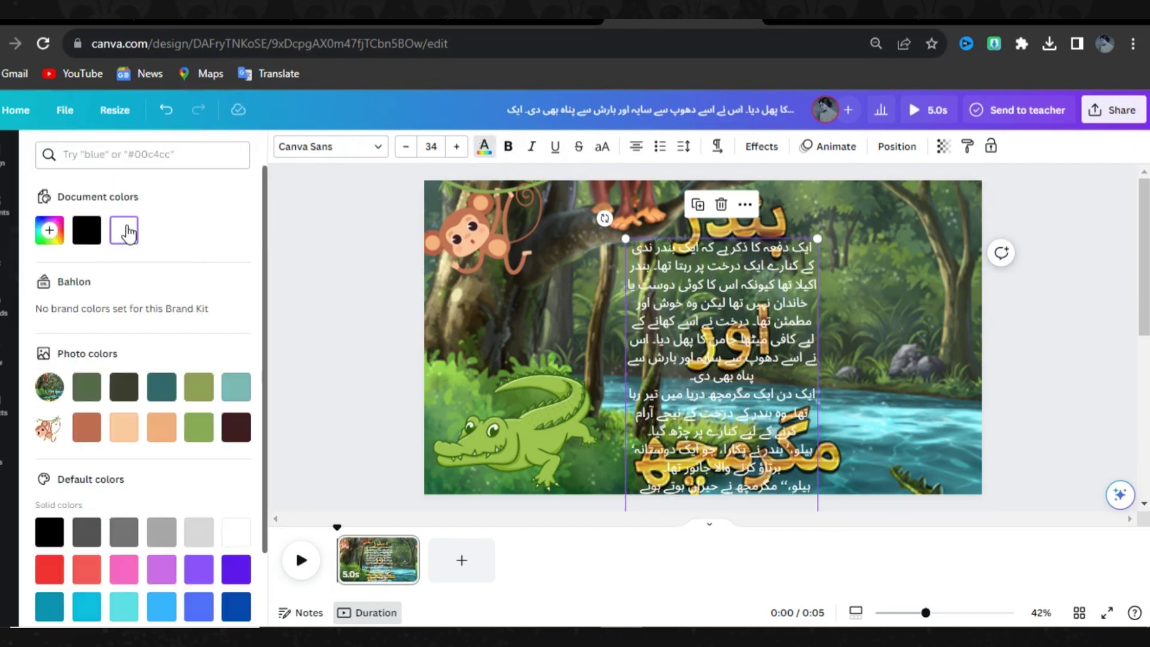
pyautogui.click(352, 287)
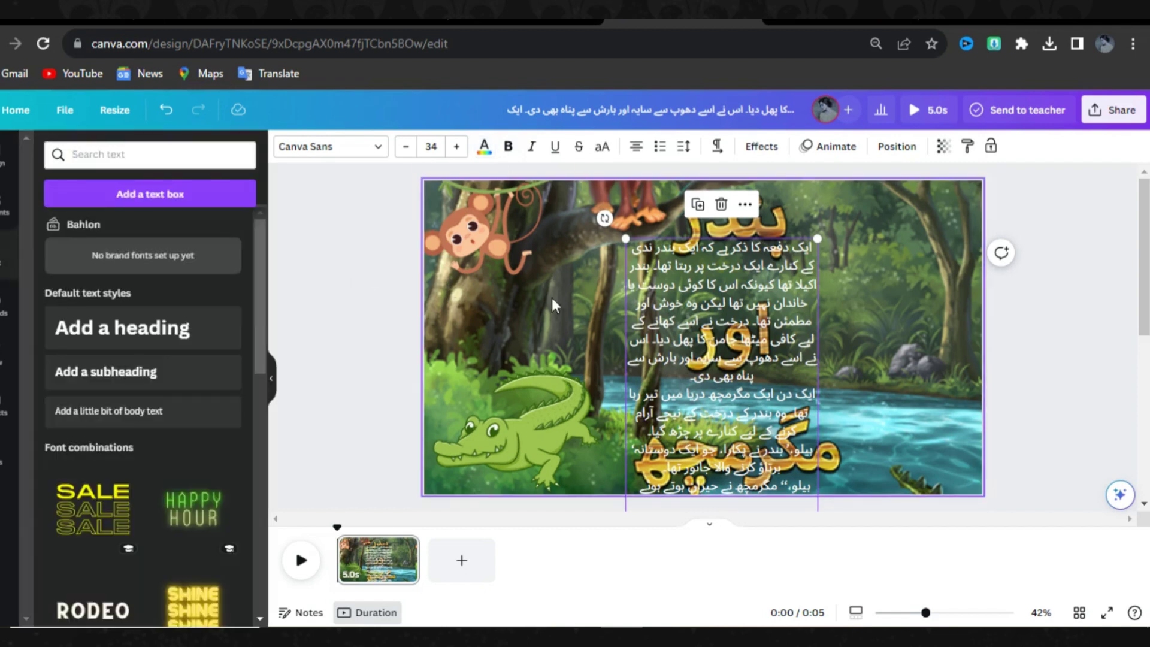
pyautogui.moveTo(684, 305); pyautogui.dragTo(690, 306)
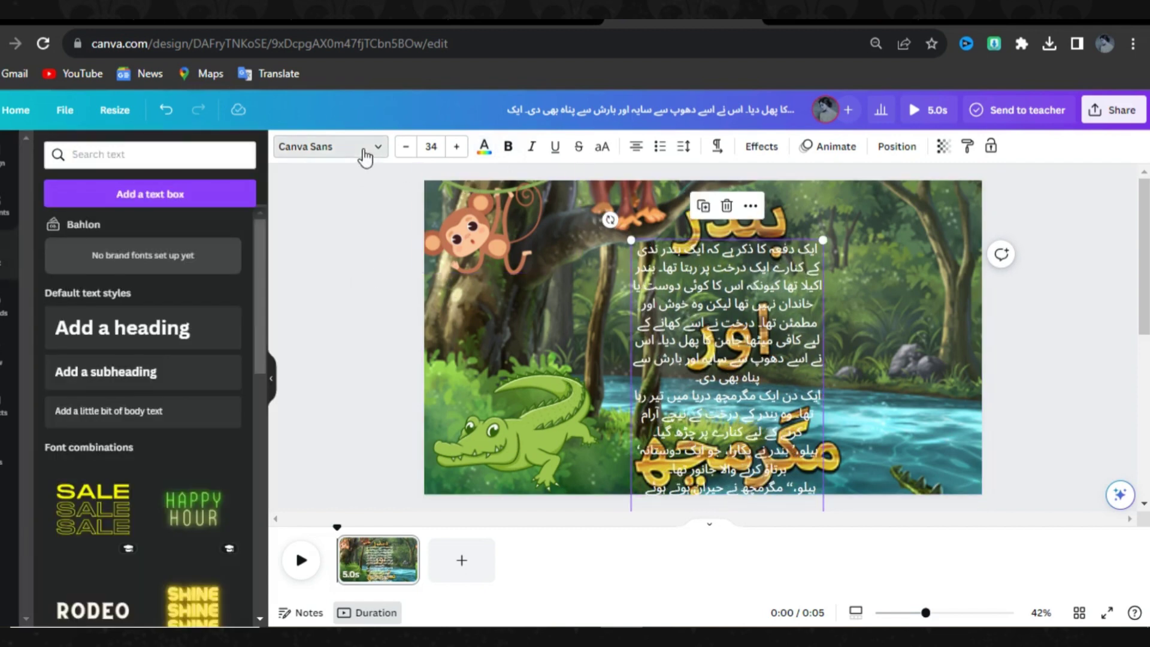
# Search the fonts for "nas" and set the story text in IranNastaliq.
pyautogui.click(364, 150)
pyautogui.write('nas')
pyautogui.click(72, 322)
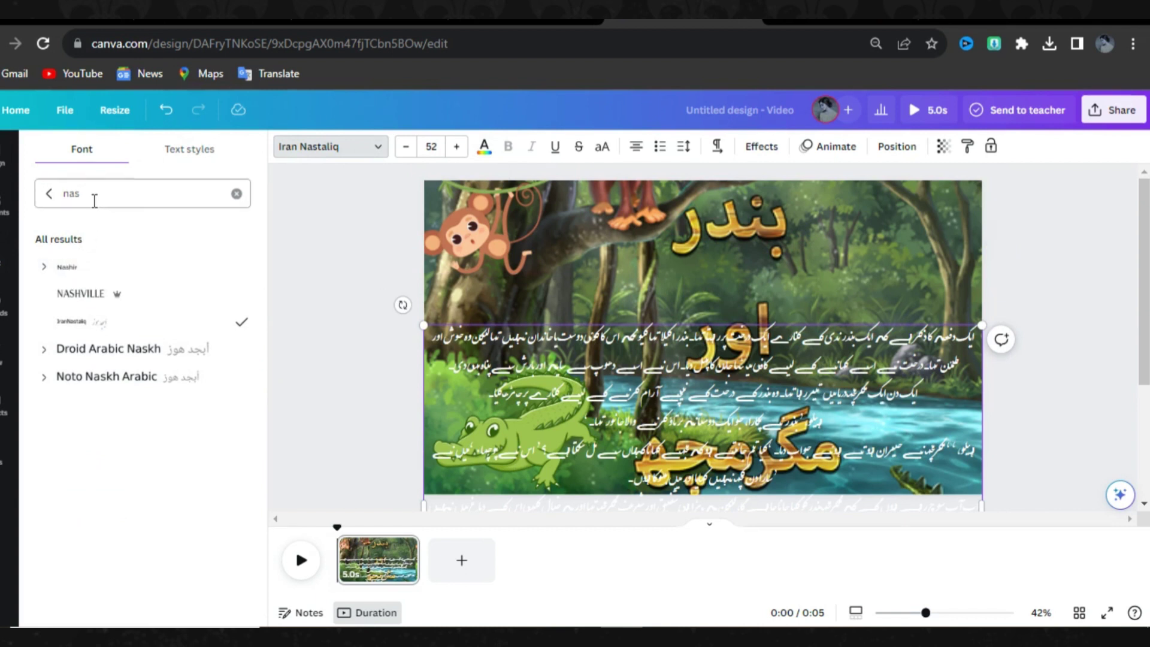
# Try the Nashir and Droid Arabic Naskh fonts on the story text, applying each across the whole design.
pyautogui.click(103, 280)
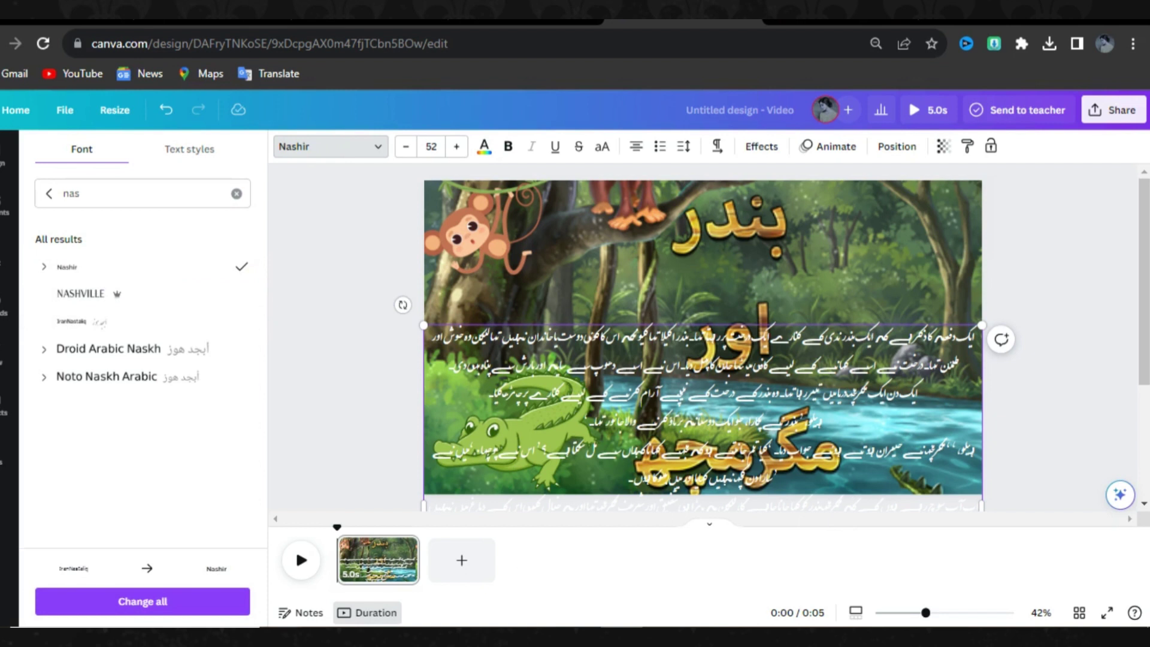
pyautogui.click(192, 611)
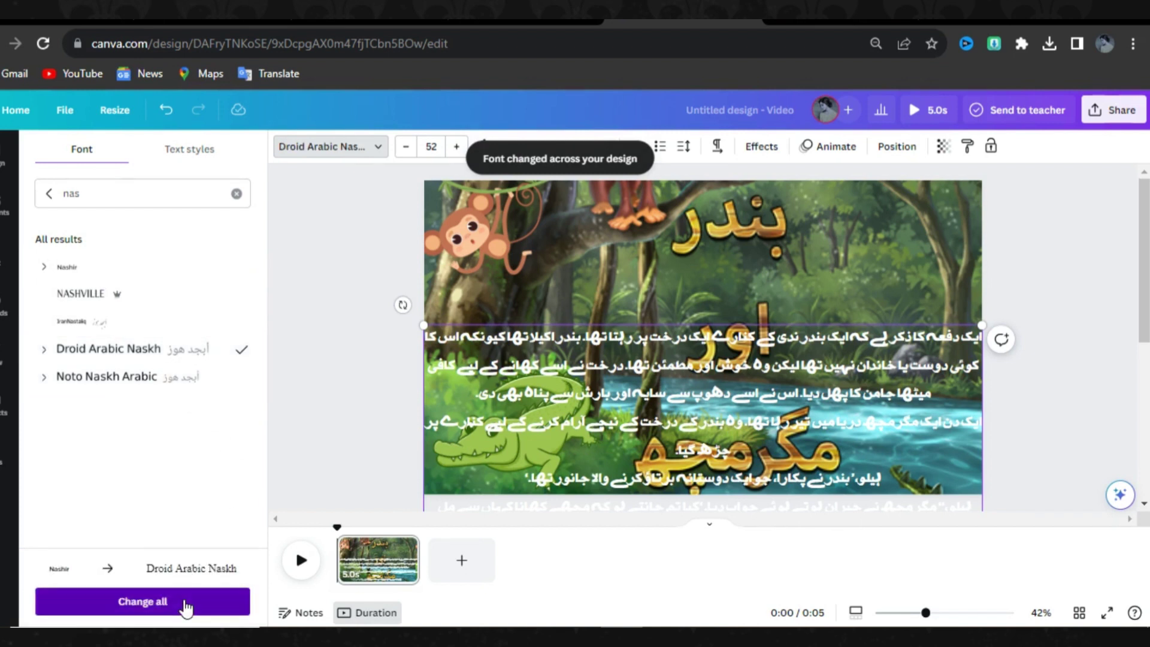
pyautogui.click(185, 604)
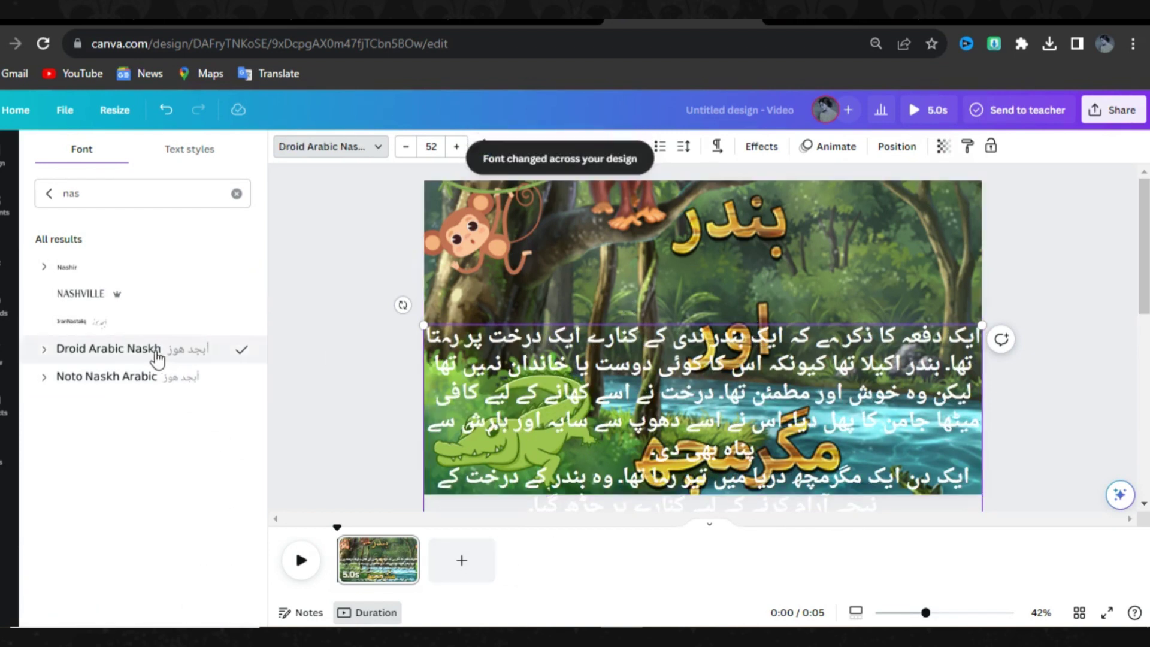
# Set the story text's font to Nashir and apply the change across the whole design.
pyautogui.click(70, 274)
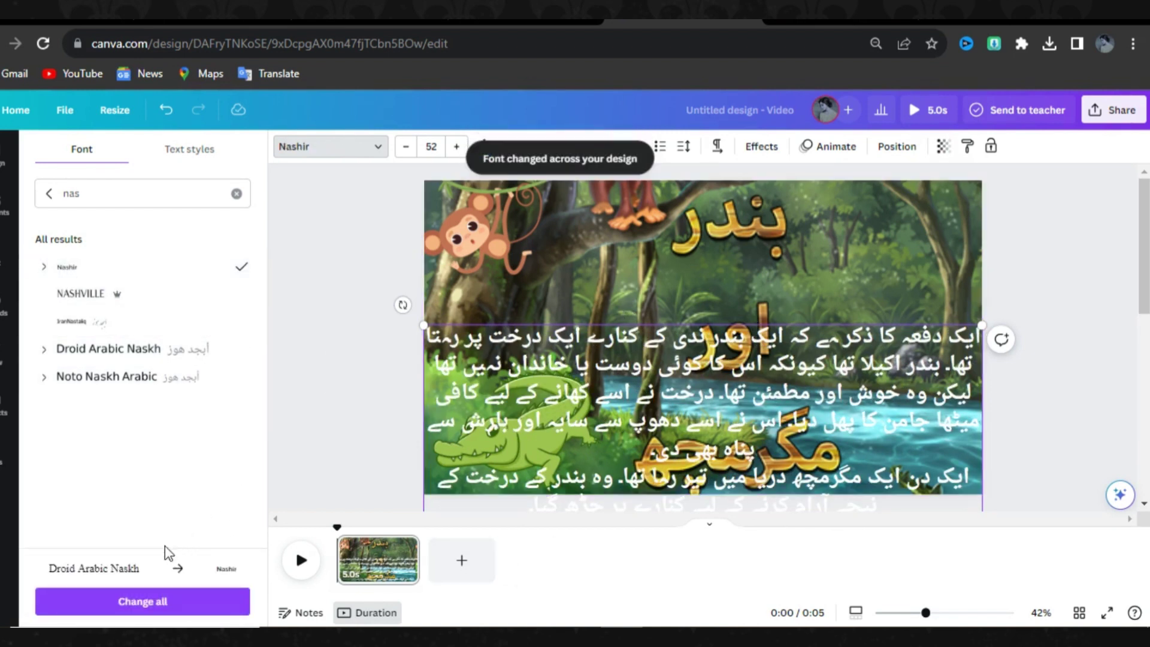
pyautogui.click(127, 601)
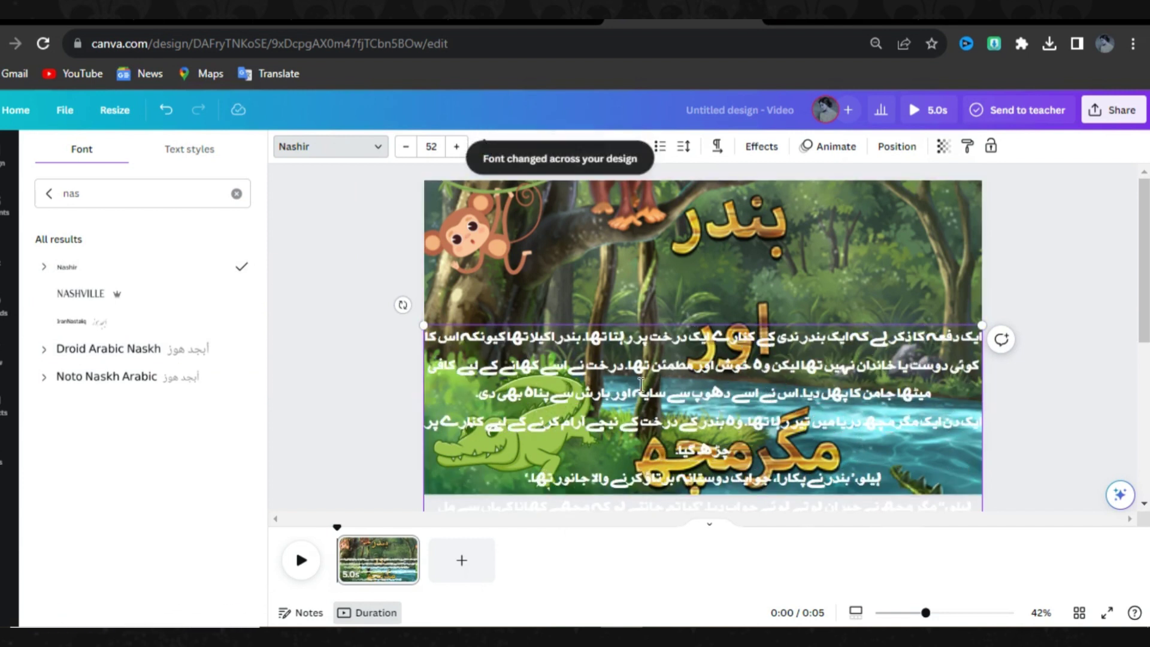
# Scale the story text down to size 47.9 and move it to the page's lower edge, horizontally centred, with only its first line on the page.
pyautogui.click(703, 261)
pyautogui.click(430, 342)
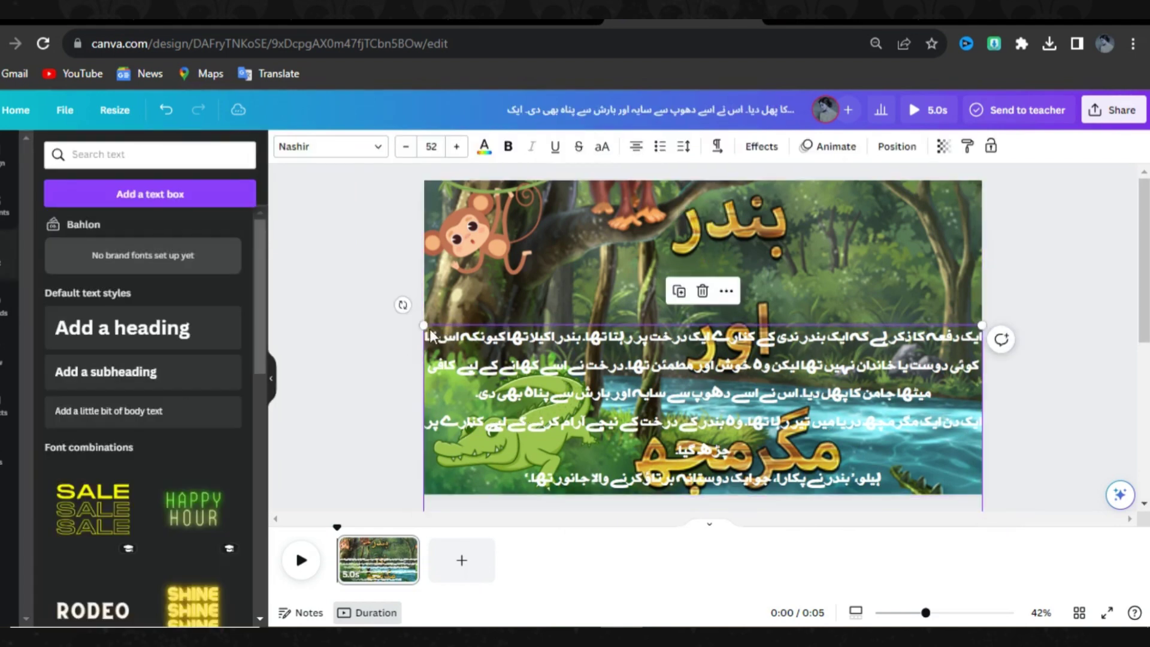
pyautogui.moveTo(424, 325); pyautogui.dragTo(473, 341)
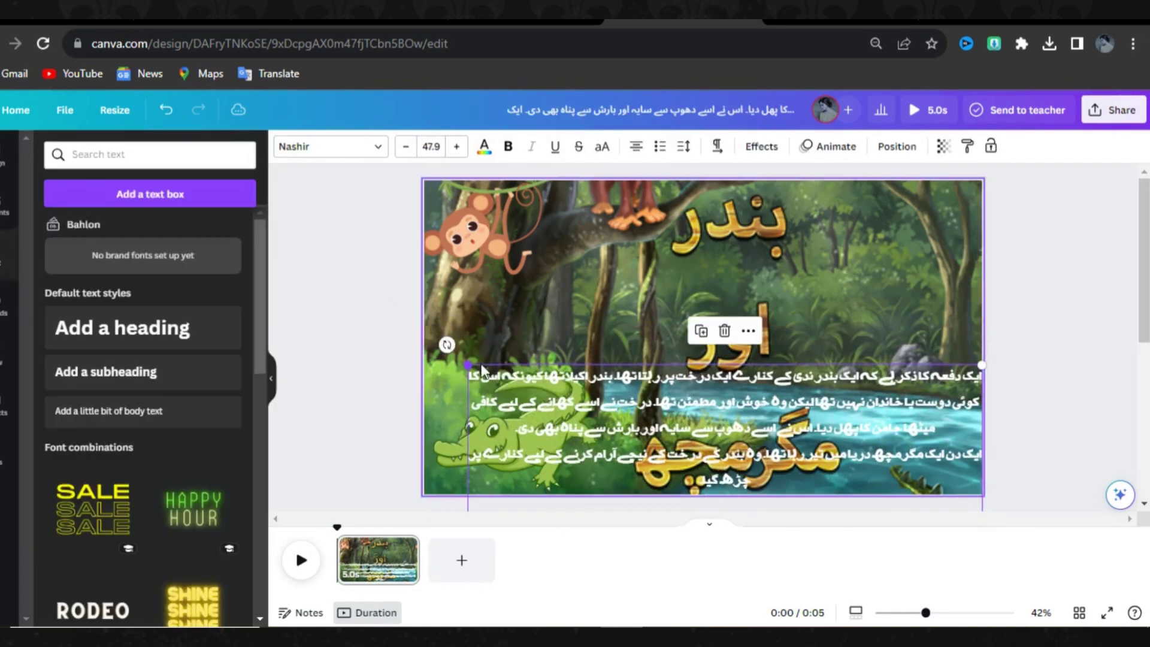
pyautogui.moveTo(662, 420); pyautogui.dragTo(638, 541)
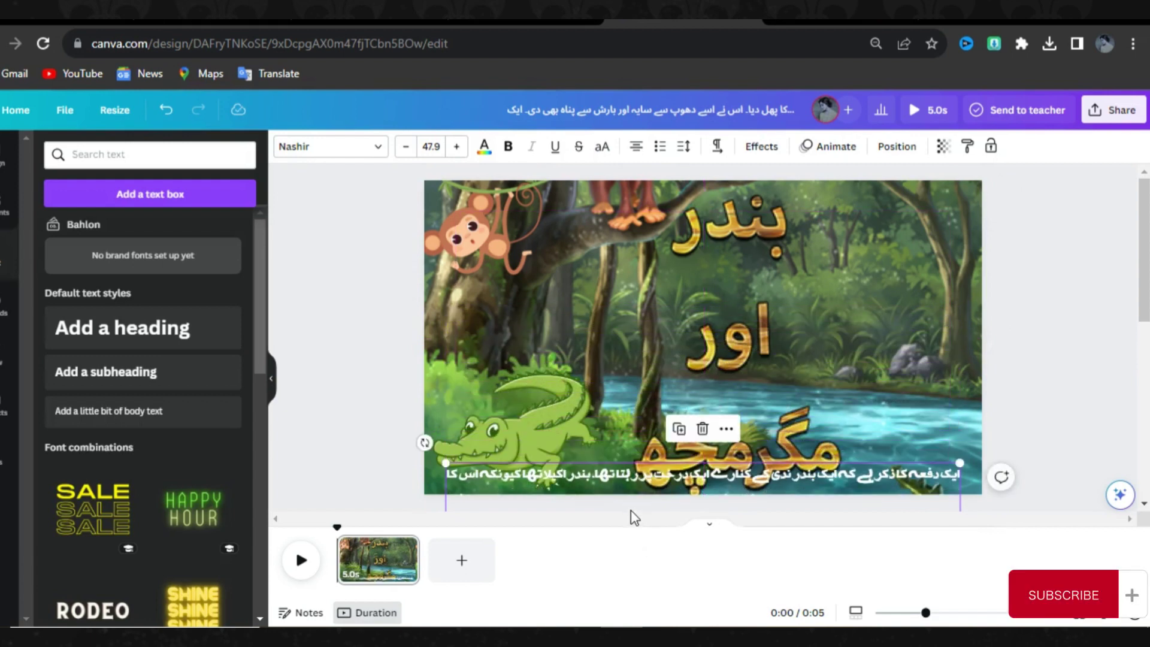
pyautogui.click(635, 331)
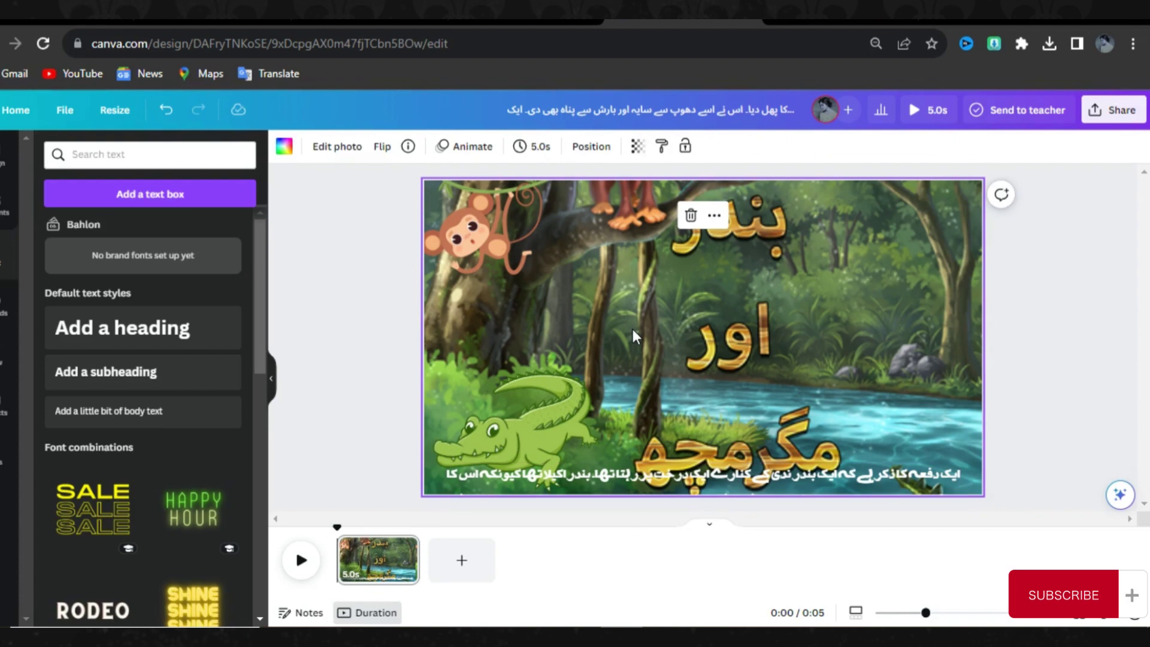
# Clear the old element search, add a square shape to the page and fill it with black.
pyautogui.click(5, 204)
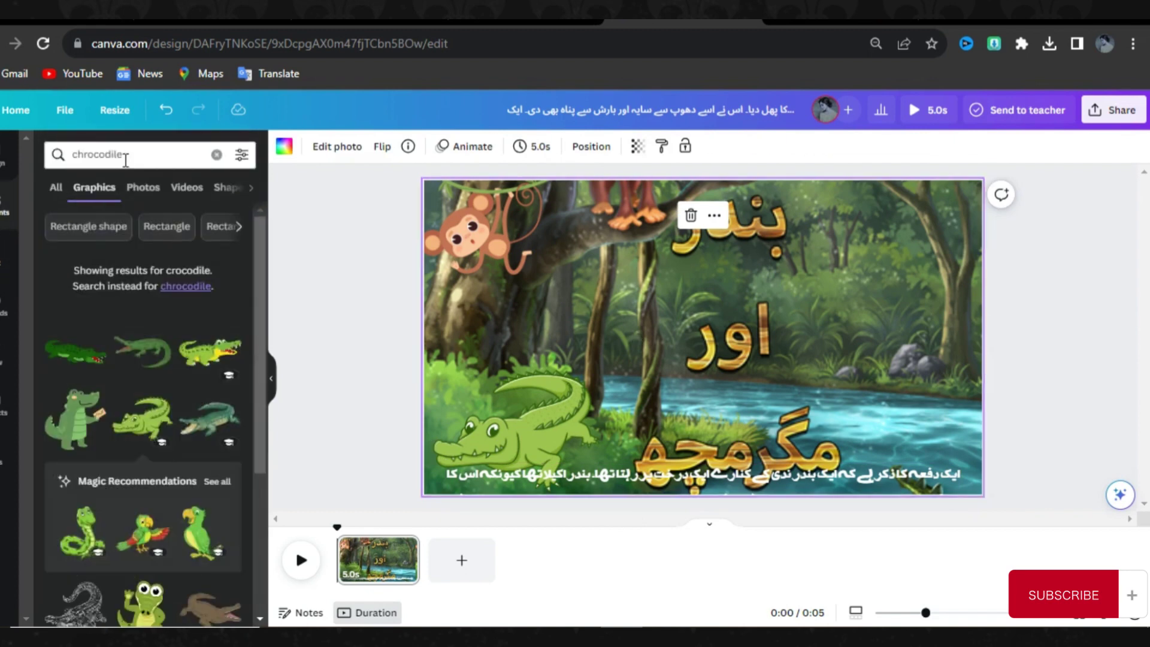
pyautogui.click(216, 157)
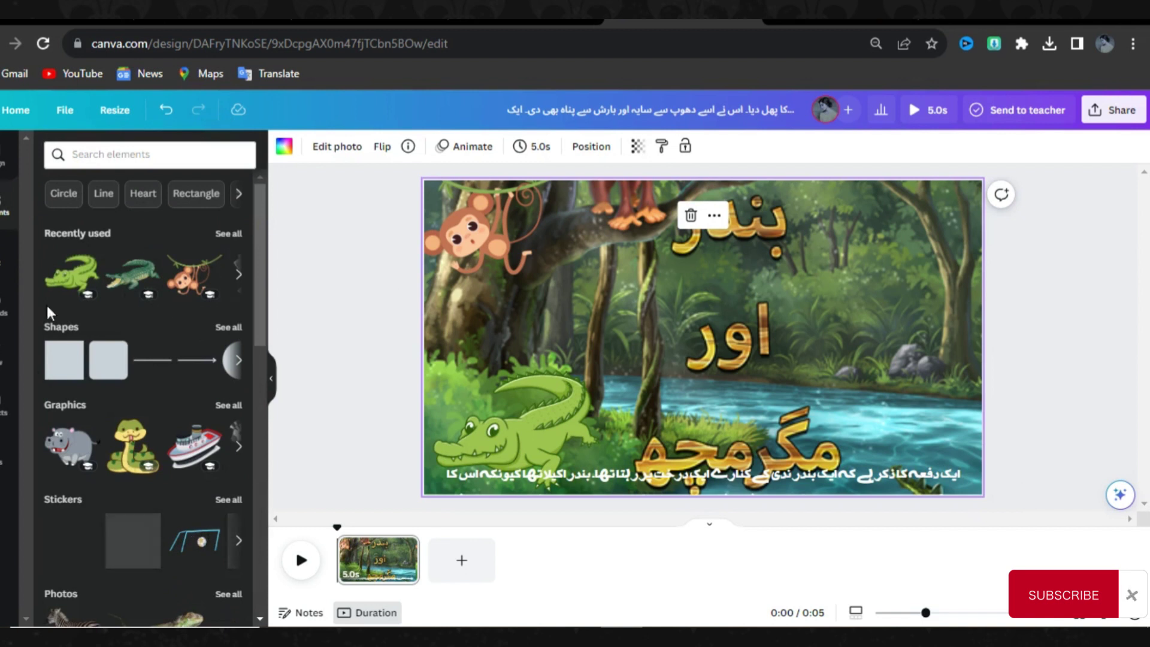
pyautogui.click(68, 375)
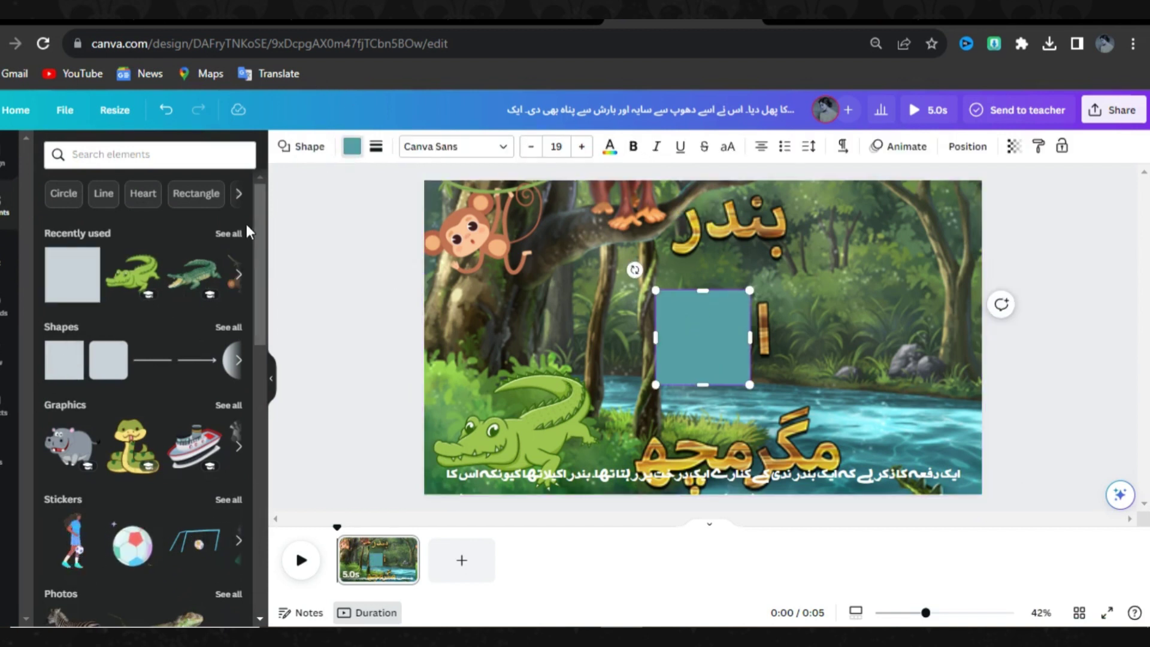
pyautogui.click(351, 146)
pyautogui.click(124, 230)
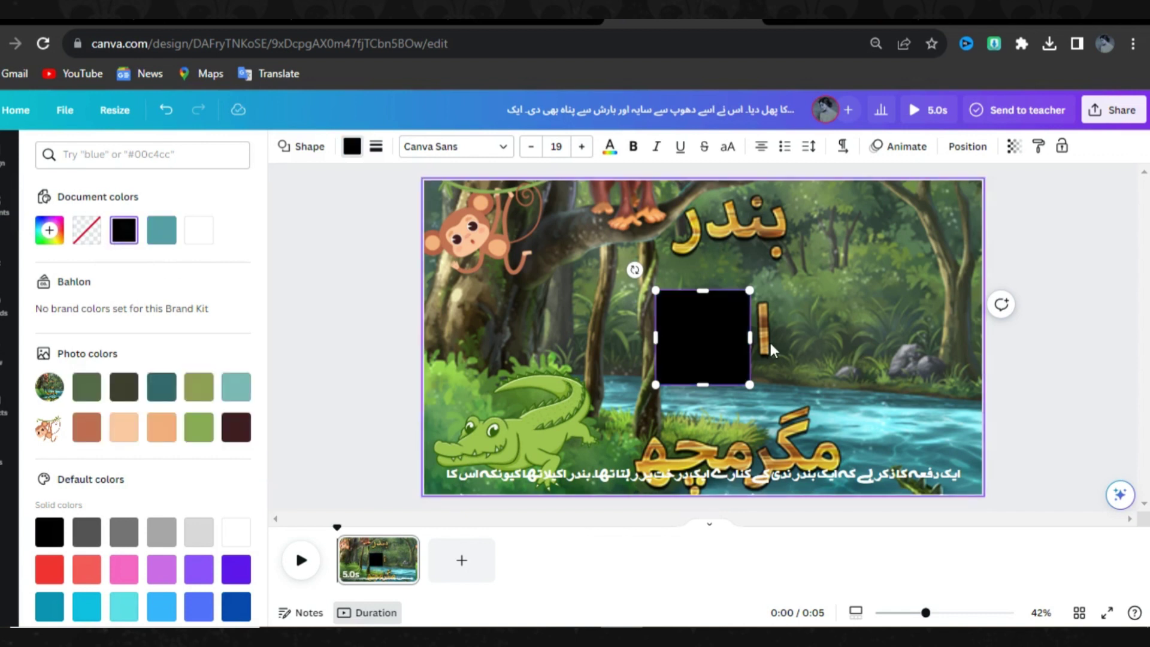
# Stretch the black square to cover the entire page.
pyautogui.moveTo(750, 291); pyautogui.dragTo(981, 181)
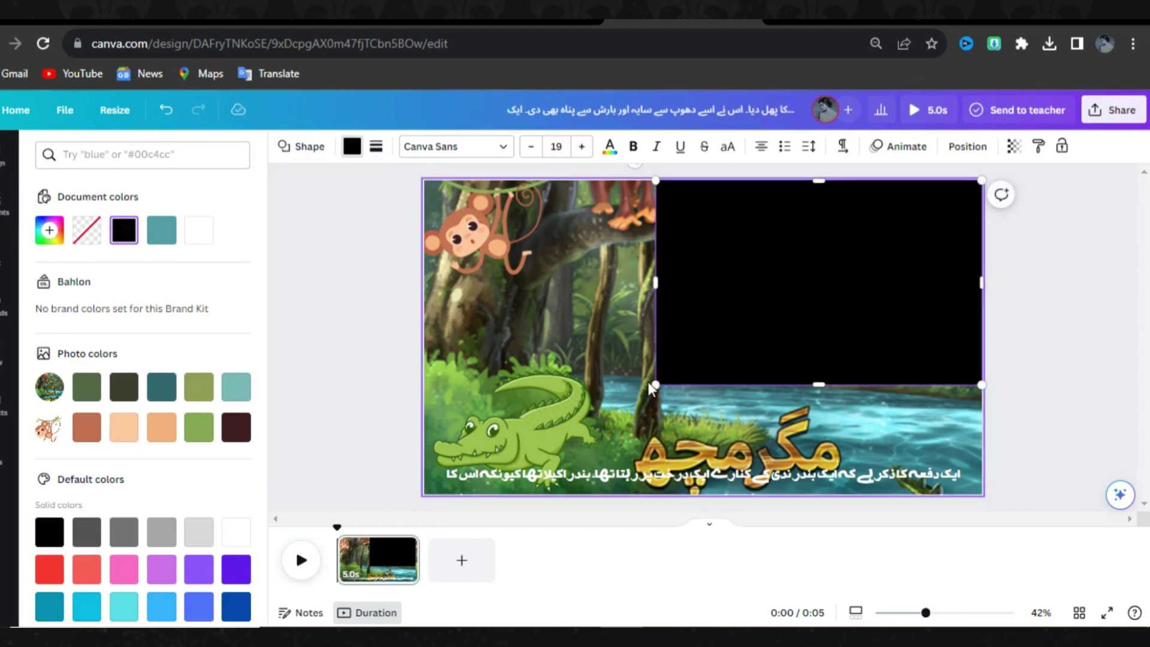
pyautogui.moveTo(656, 385); pyautogui.dragTo(430, 502)
pyautogui.moveTo(429, 496); pyautogui.dragTo(424, 497)
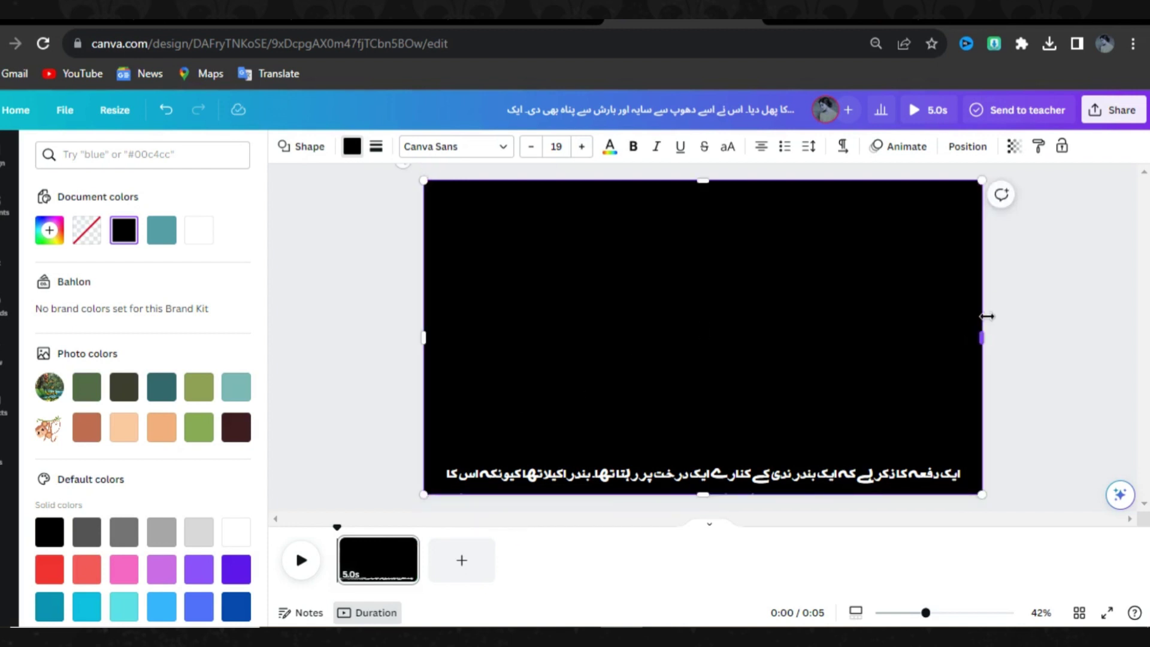
# Set the black overlay's transparency to 50.
pyautogui.click(1014, 148)
pyautogui.click(960, 203)
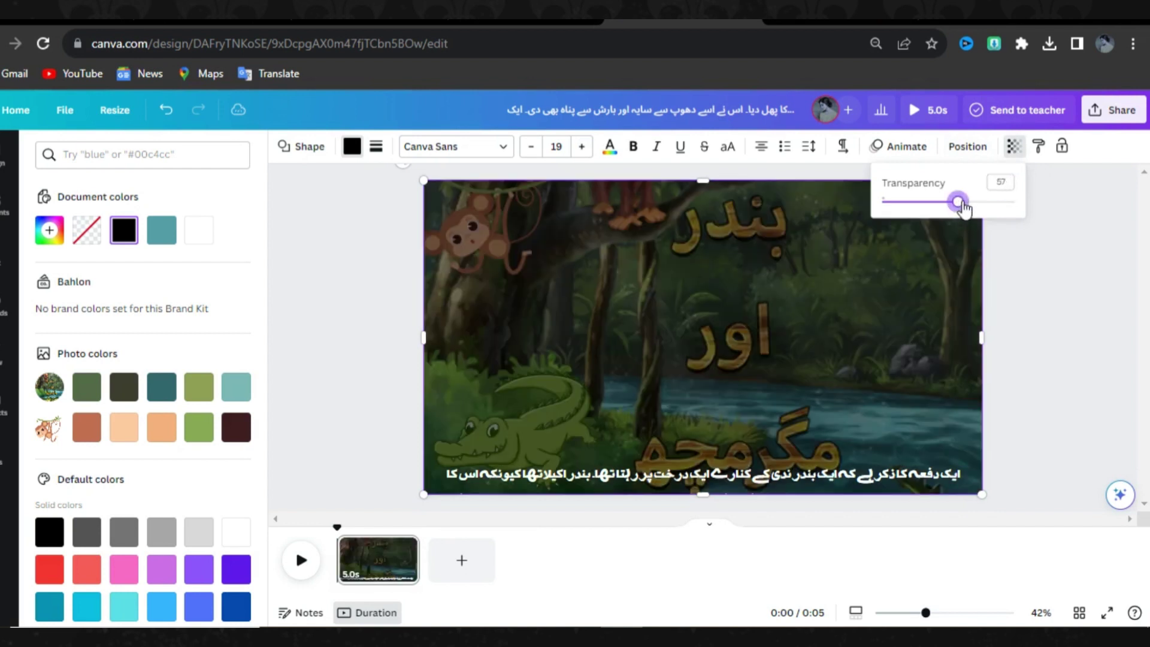
pyautogui.click(974, 202)
pyautogui.click(952, 203)
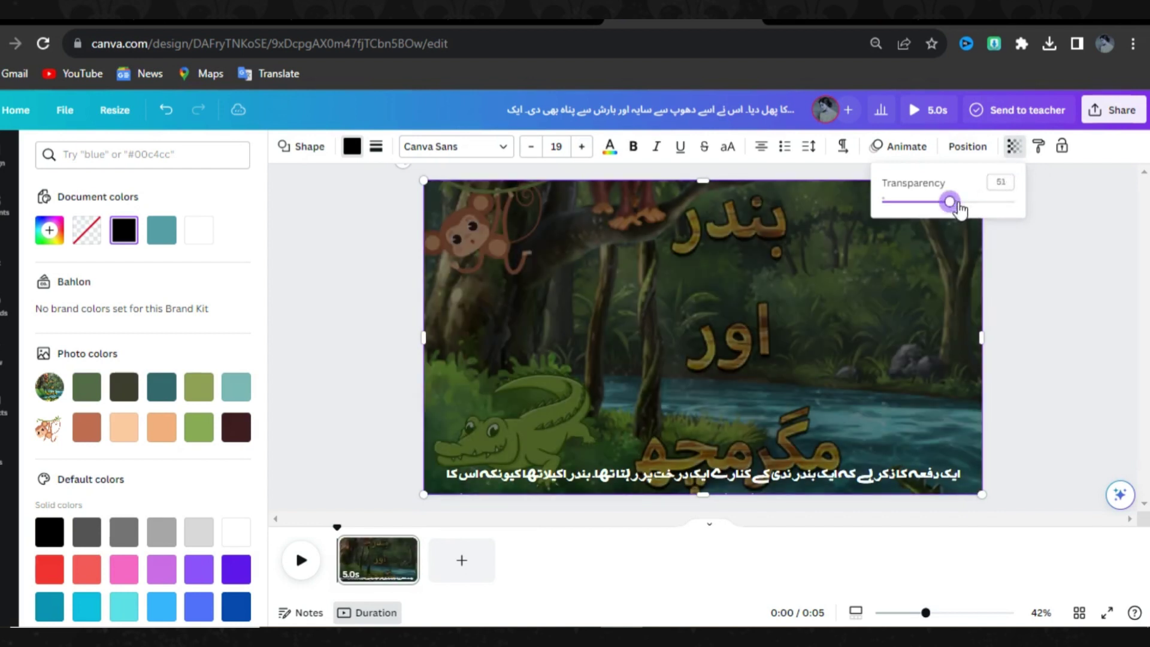
pyautogui.click(941, 204)
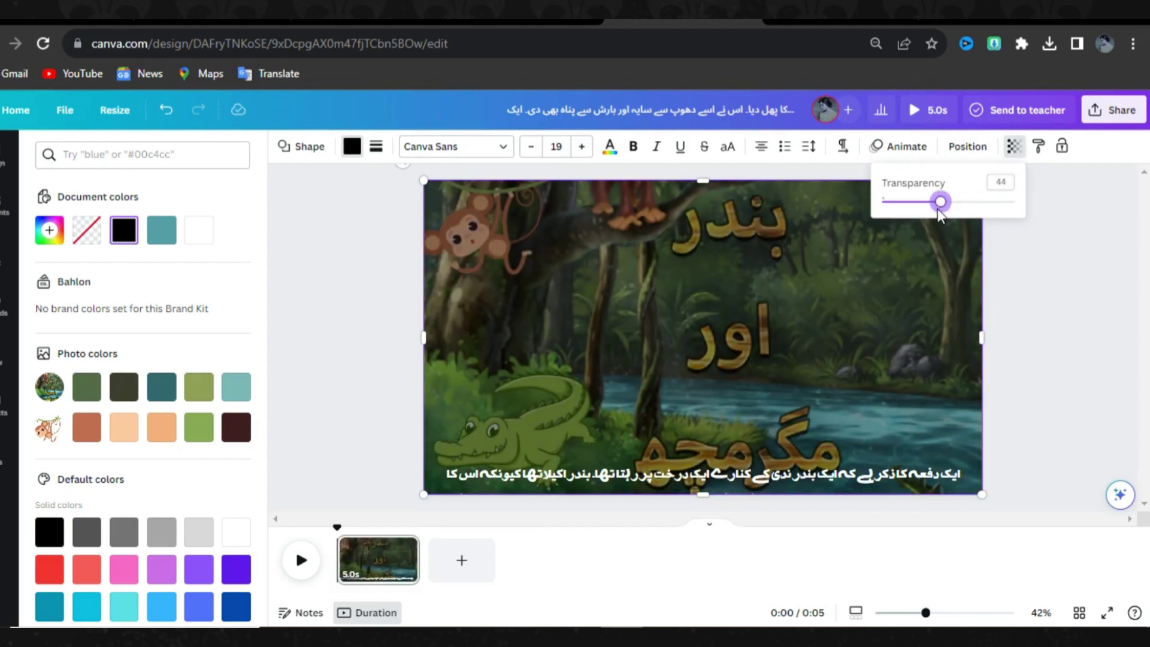
pyautogui.click(949, 203)
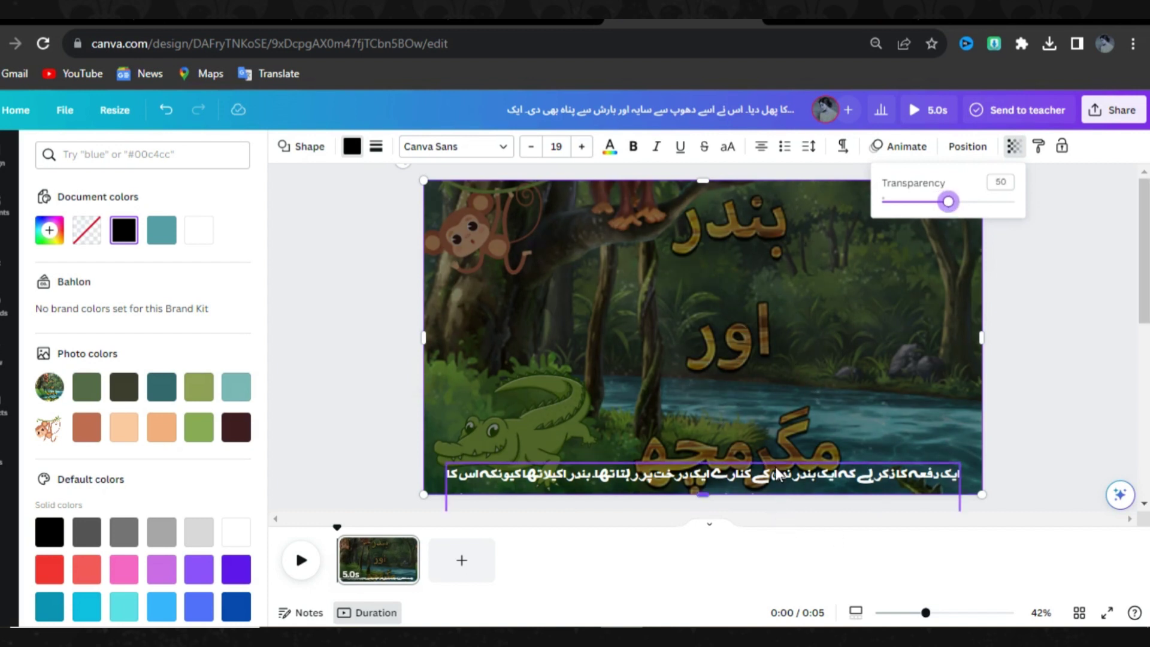
pyautogui.click(1074, 357)
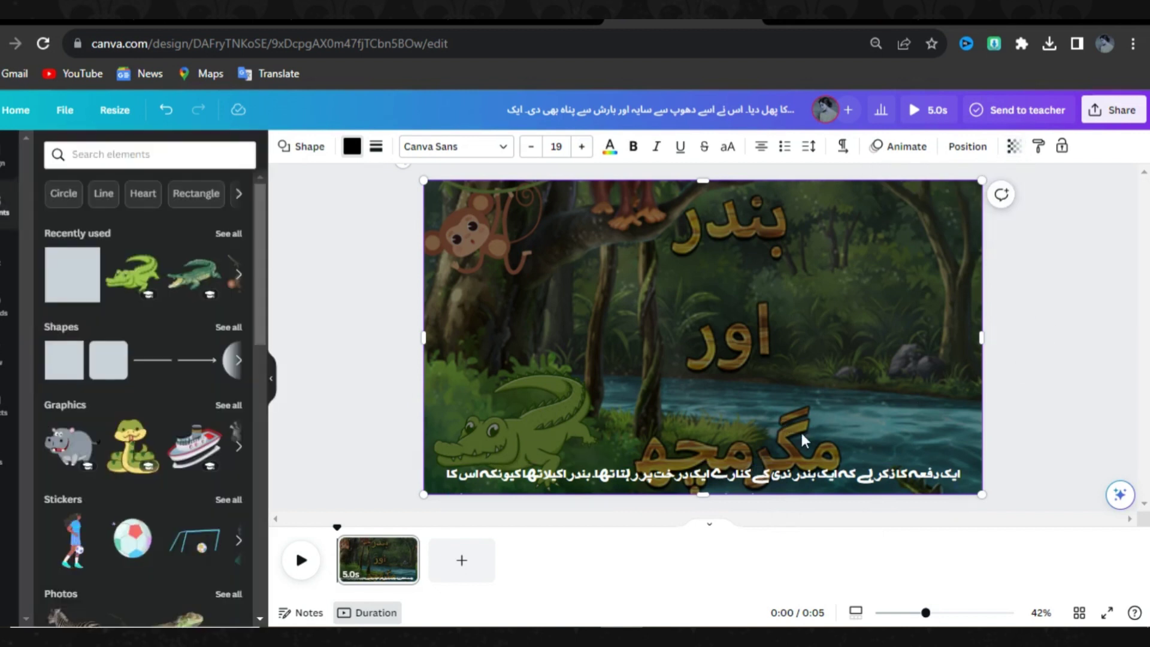
# Try a custom animation moving the story text up to the page's upper edge, play it, and undo the path.
pyautogui.click(768, 471)
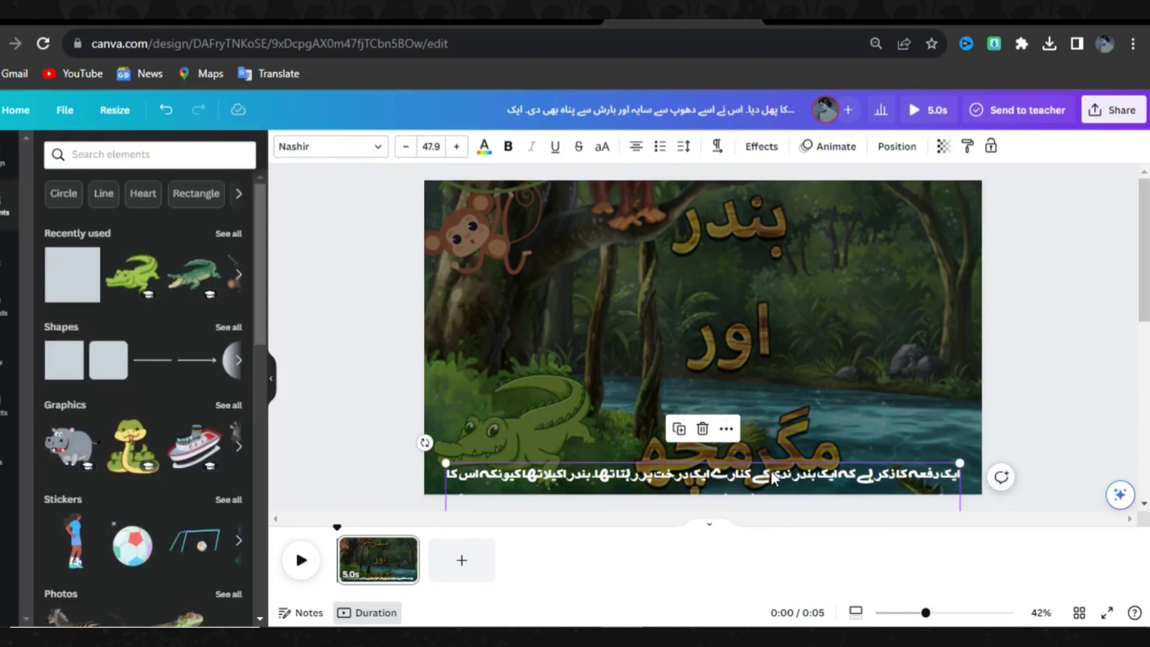
pyautogui.click(820, 150)
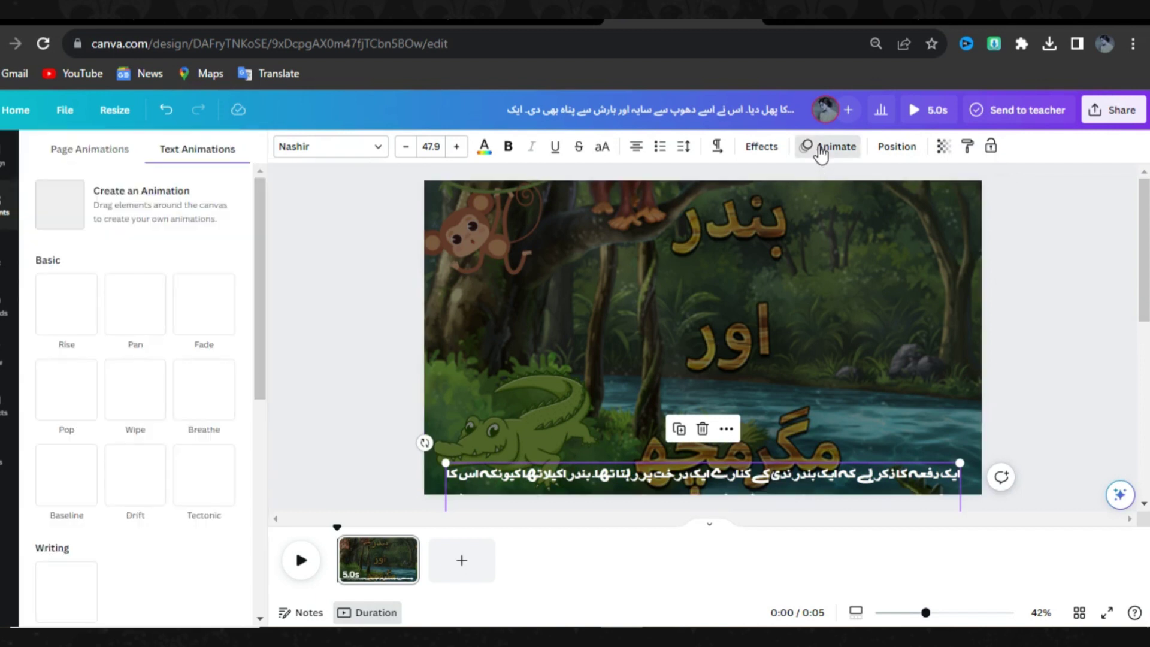
pyautogui.click(142, 217)
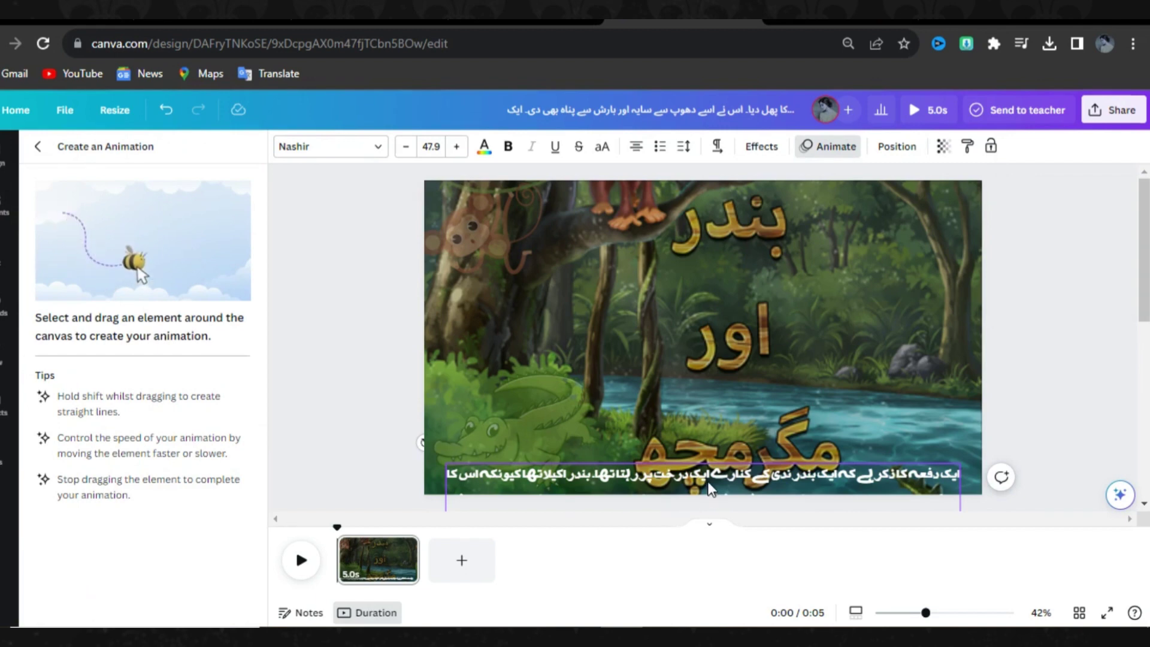
pyautogui.moveTo(709, 488); pyautogui.dragTo(706, 193)
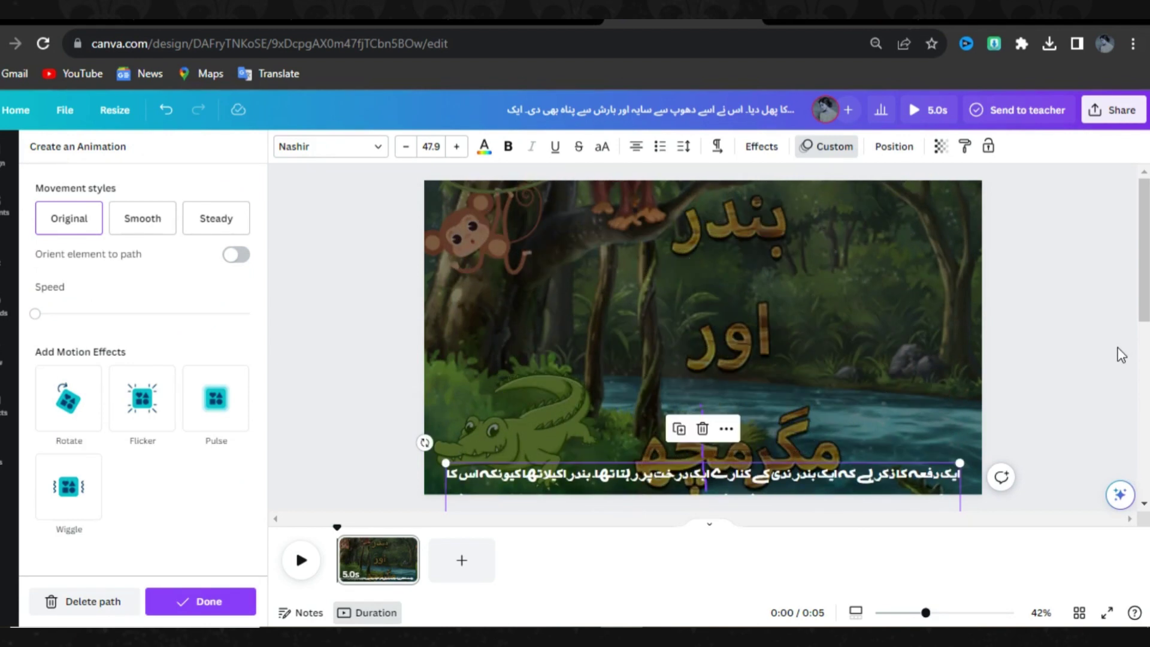
pyautogui.click(303, 569)
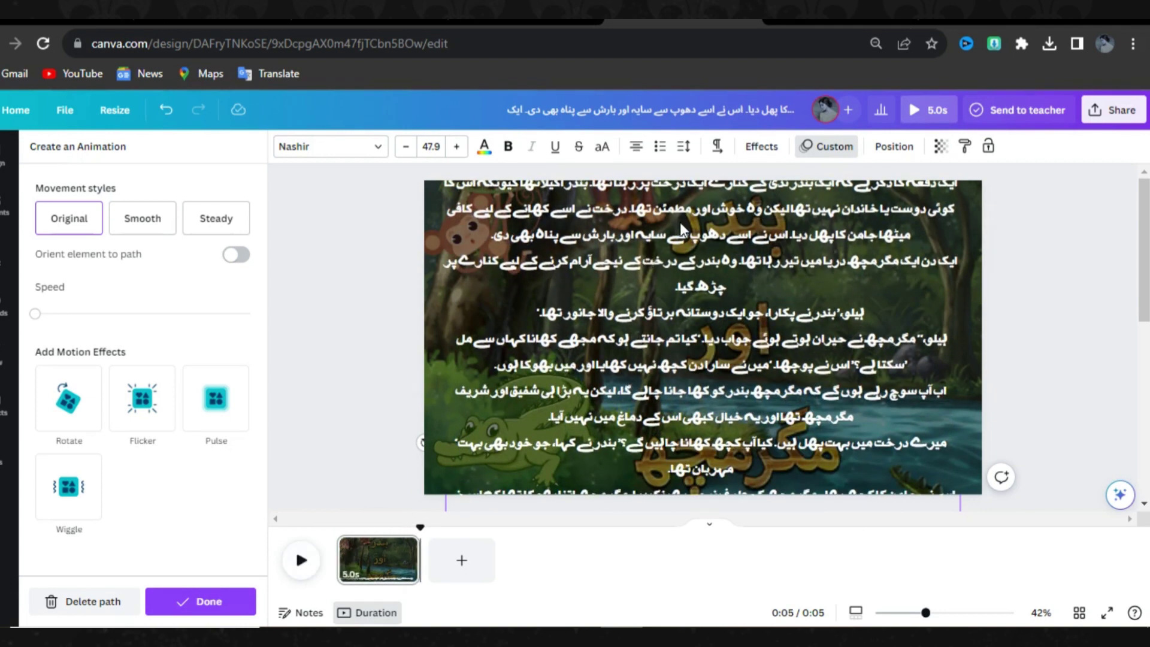
pyautogui.click(165, 111)
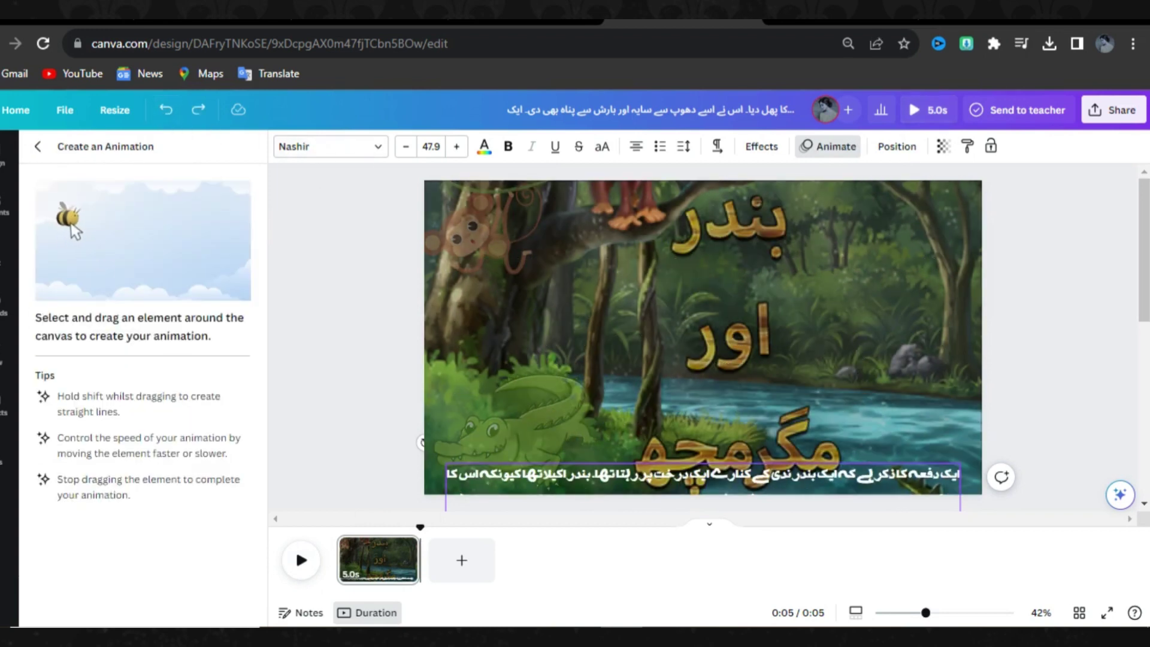
# Add a plain line as a vertical guide down the page's centre, from the upper edge to the top of the story text.
pyautogui.click(6, 201)
pyautogui.click(106, 162)
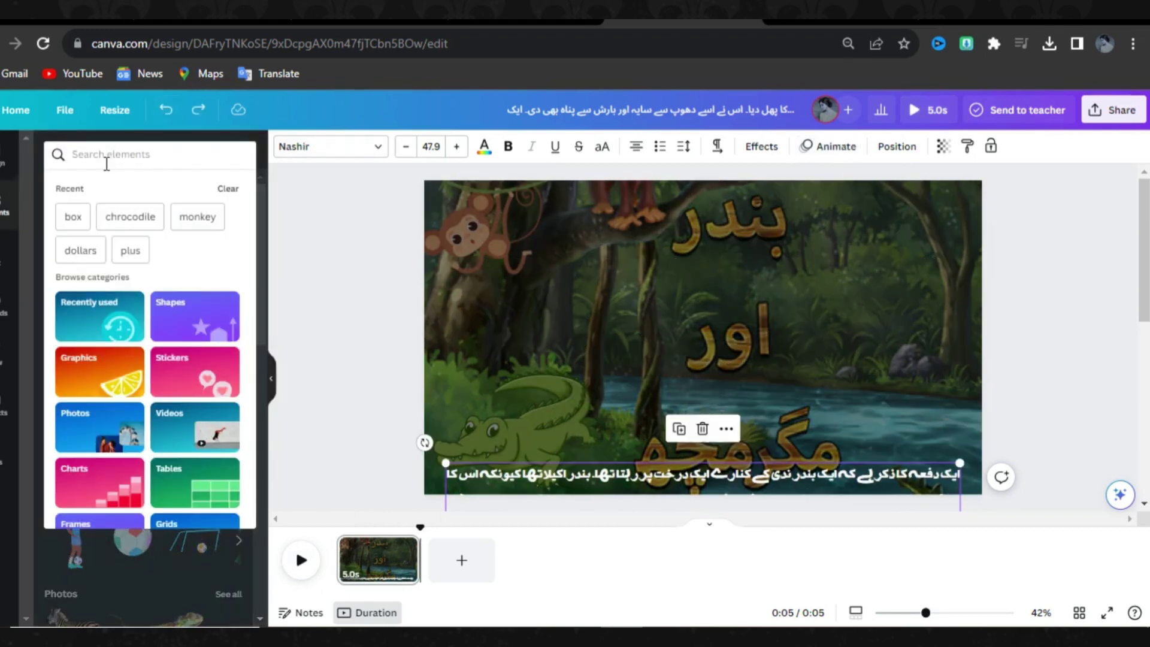
pyautogui.click(354, 262)
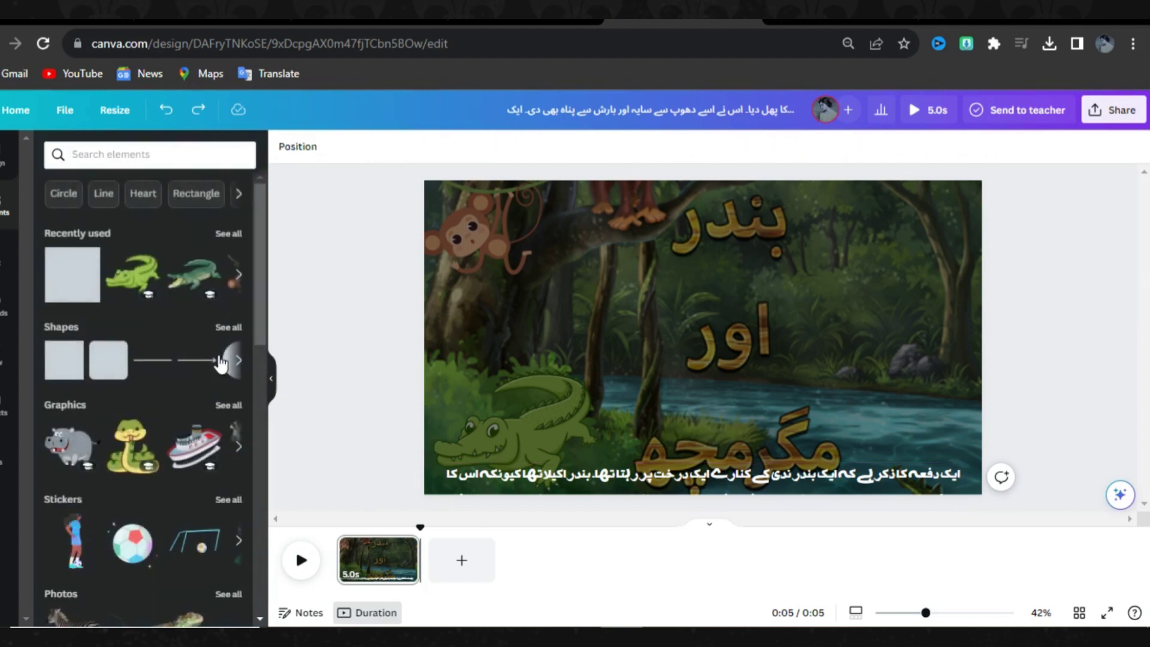
pyautogui.click(160, 370)
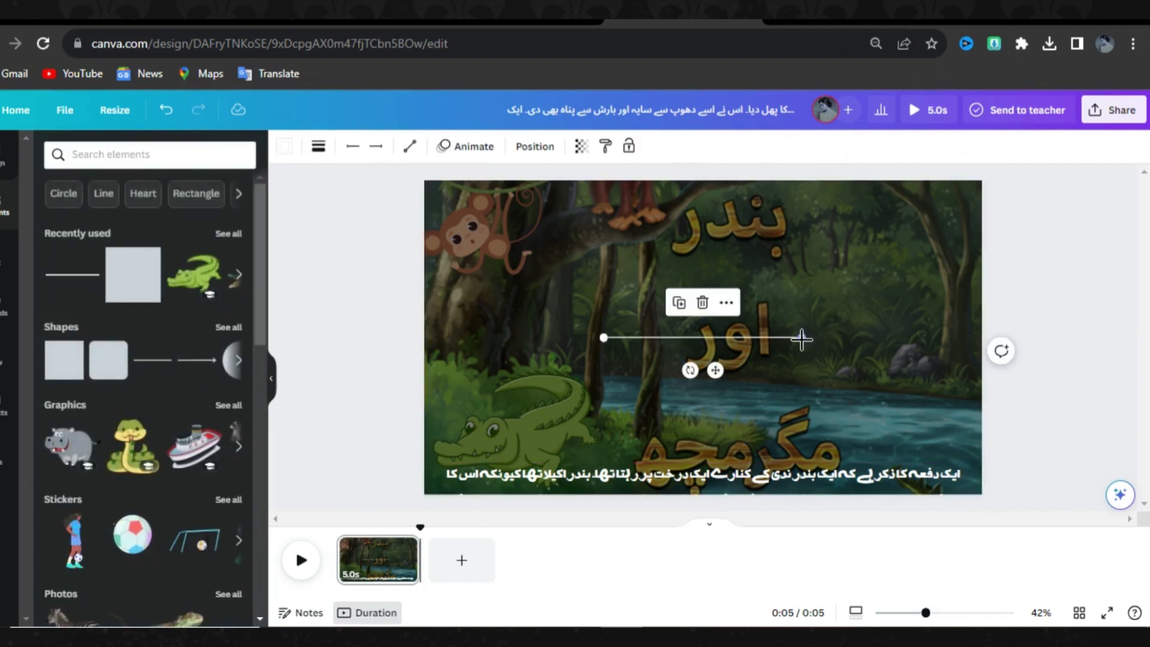
pyautogui.moveTo(801, 336); pyautogui.dragTo(703, 180)
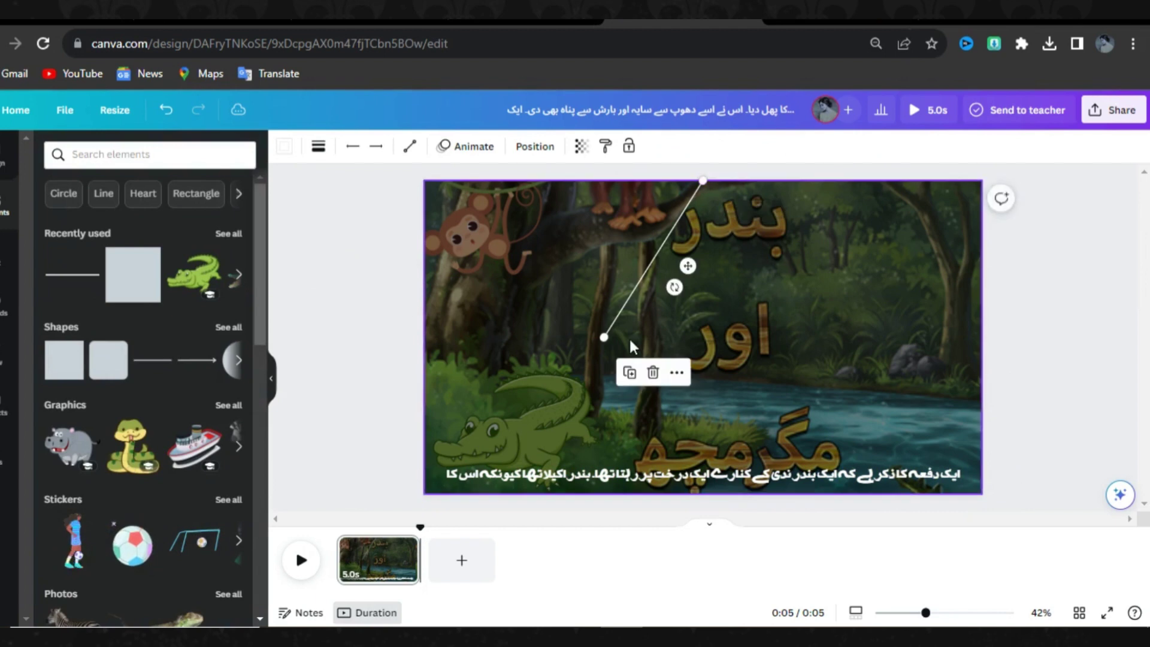
pyautogui.moveTo(601, 339); pyautogui.dragTo(722, 506)
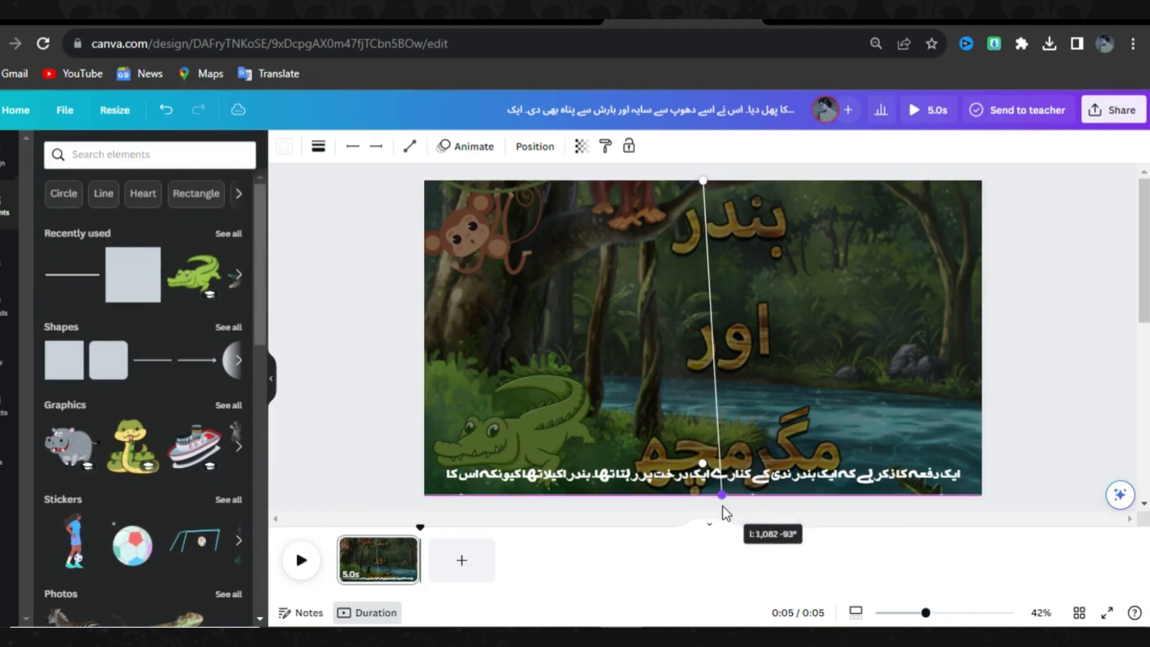
pyautogui.click(723, 505)
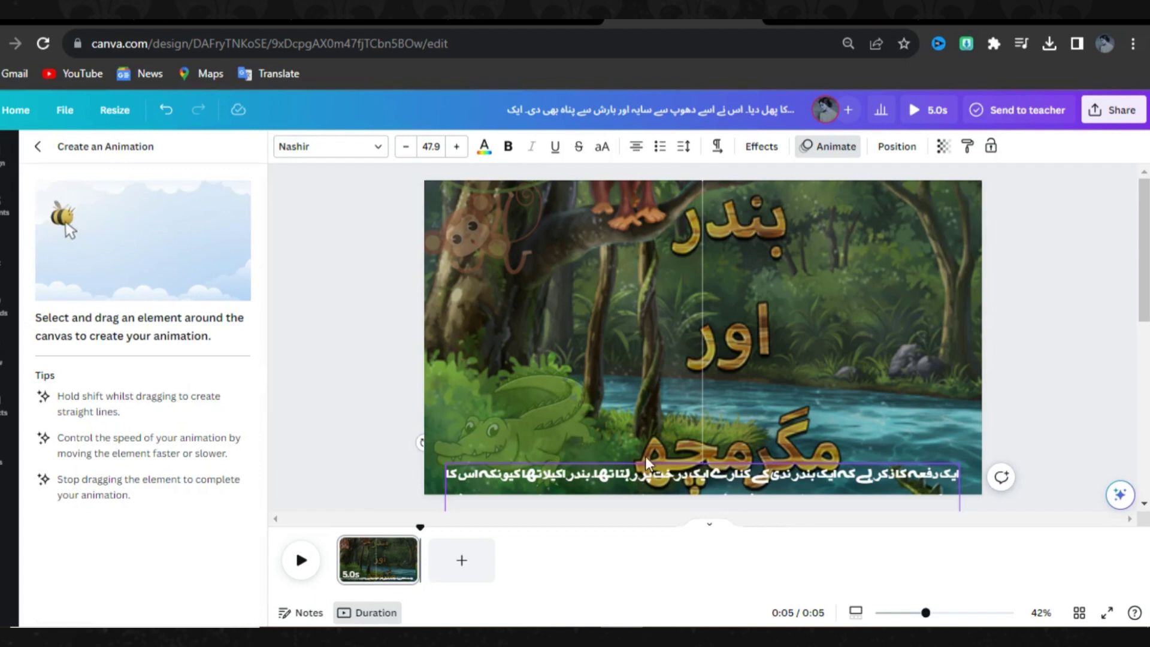
# Record a custom animation moving the story text straight up along the guide line, and delete the guide line.
pyautogui.moveTo(702, 476); pyautogui.dragTo(695, 224)
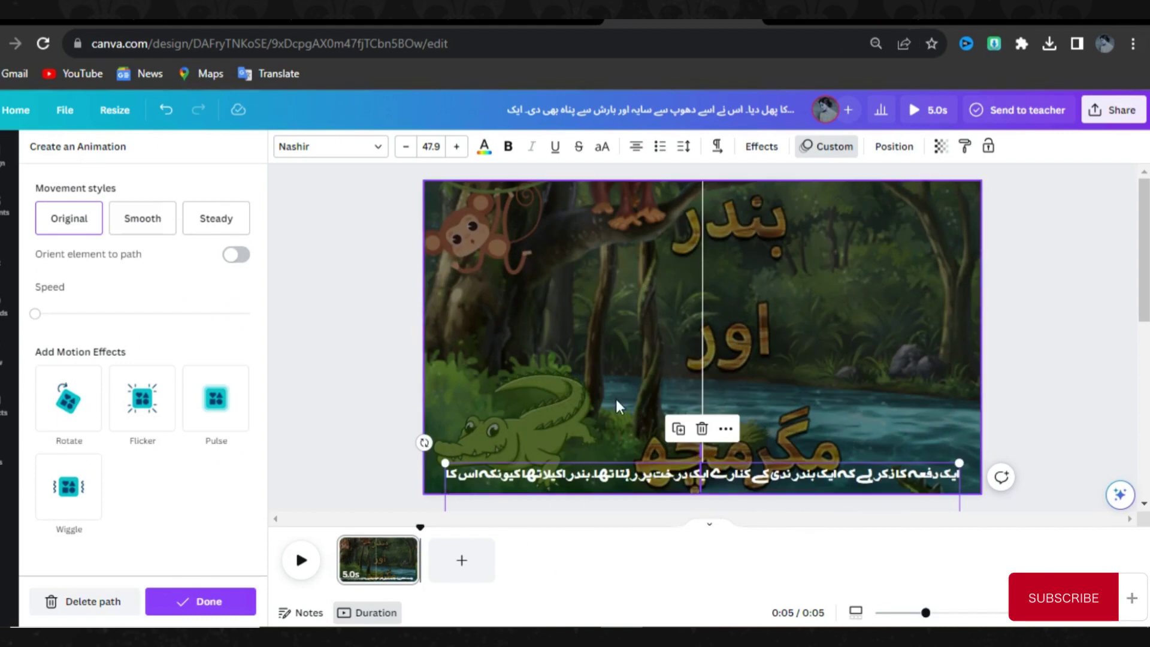
pyautogui.click(704, 270)
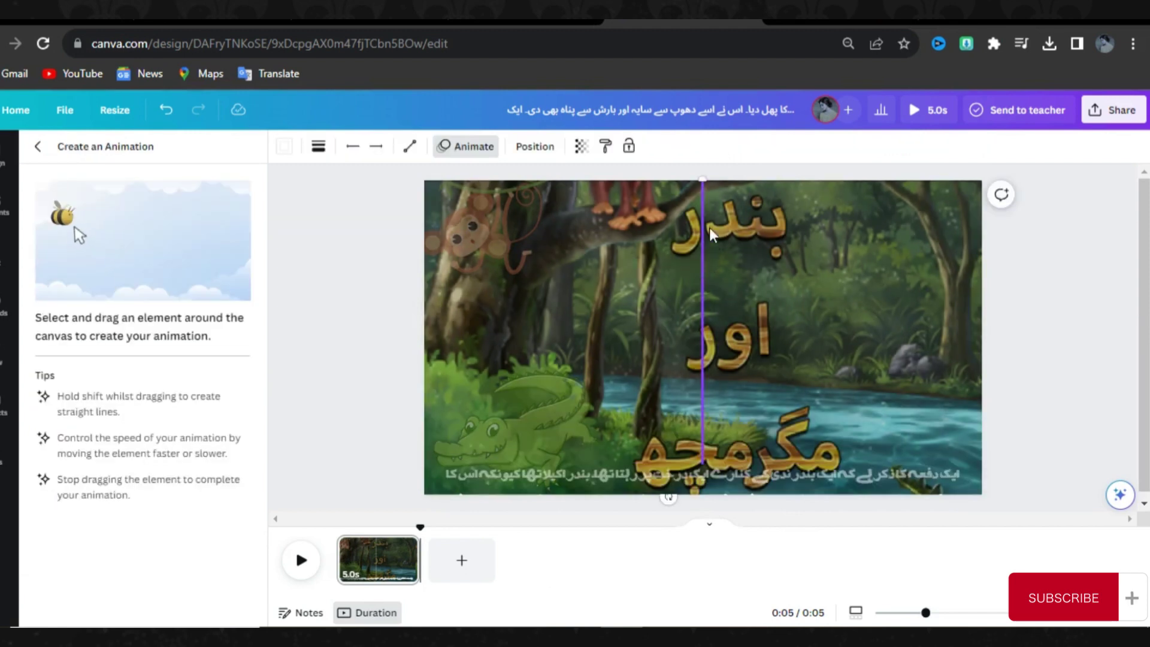
pyautogui.click(701, 295)
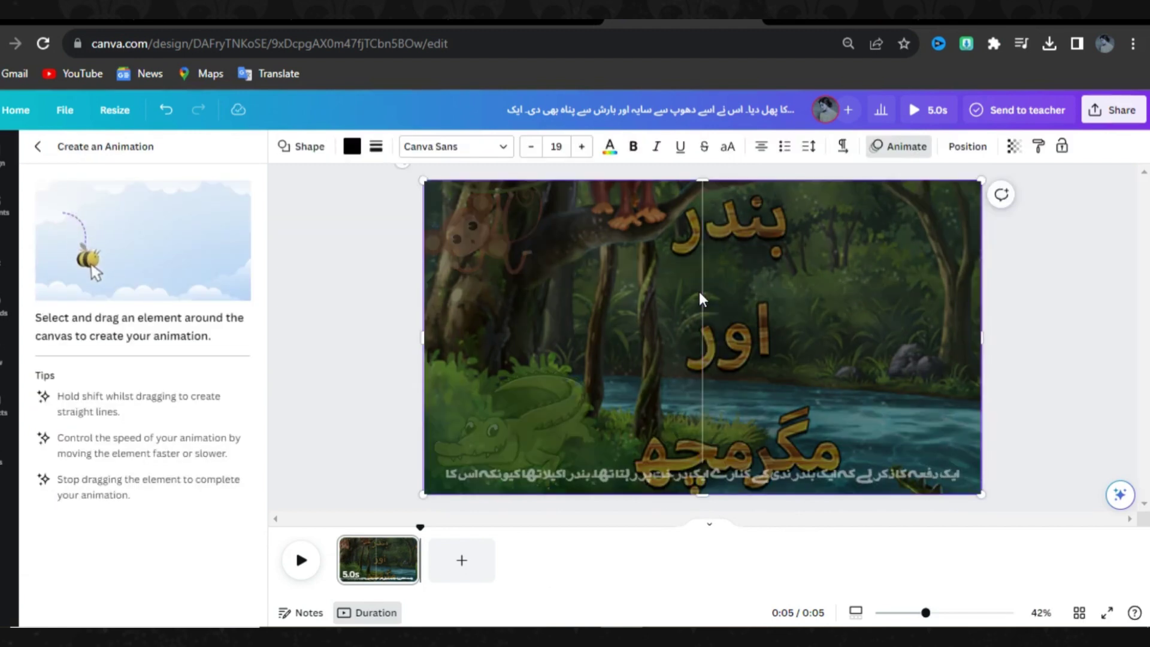
pyautogui.click(702, 303)
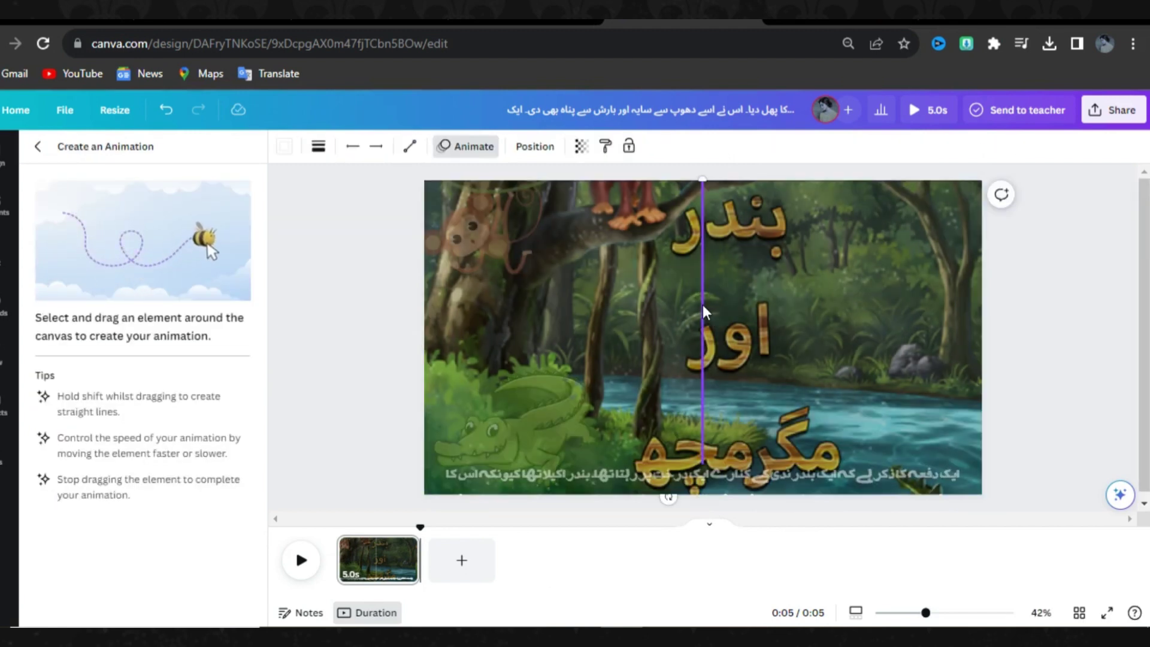
pyautogui.rightClick(702, 305)
pyautogui.click(744, 415)
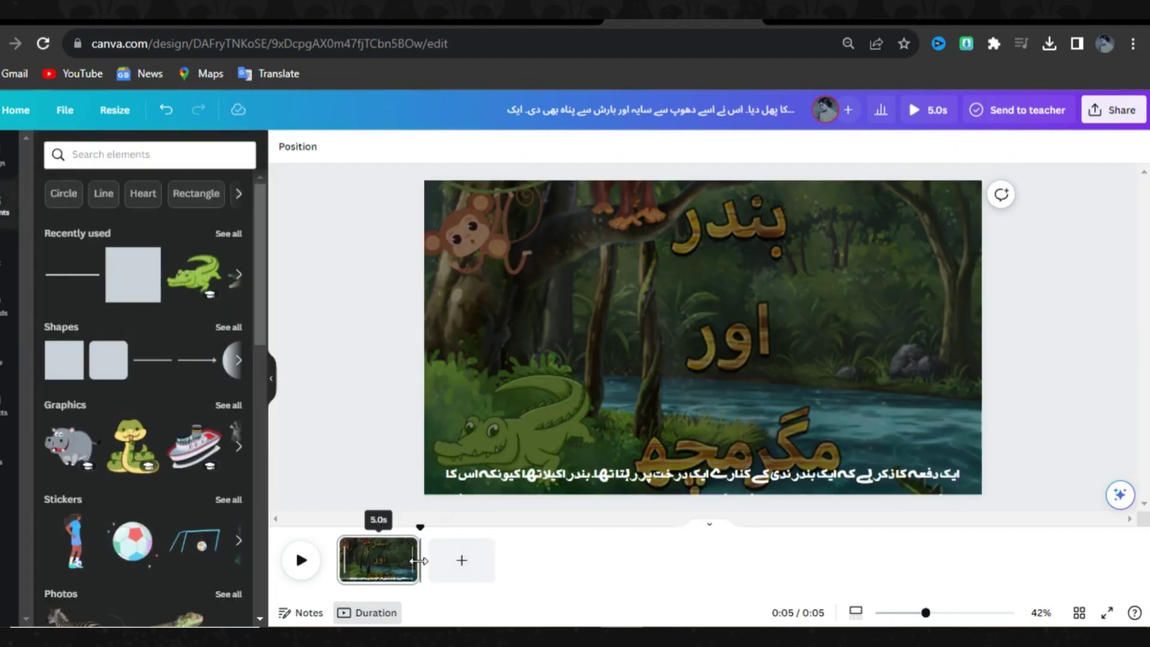
# Extend the page's duration to 15.3 s, play the animation, and shorten the page to 10.9 s with another preview.
pyautogui.moveTo(418, 560); pyautogui.dragTo(593, 579)
pyautogui.click(307, 564)
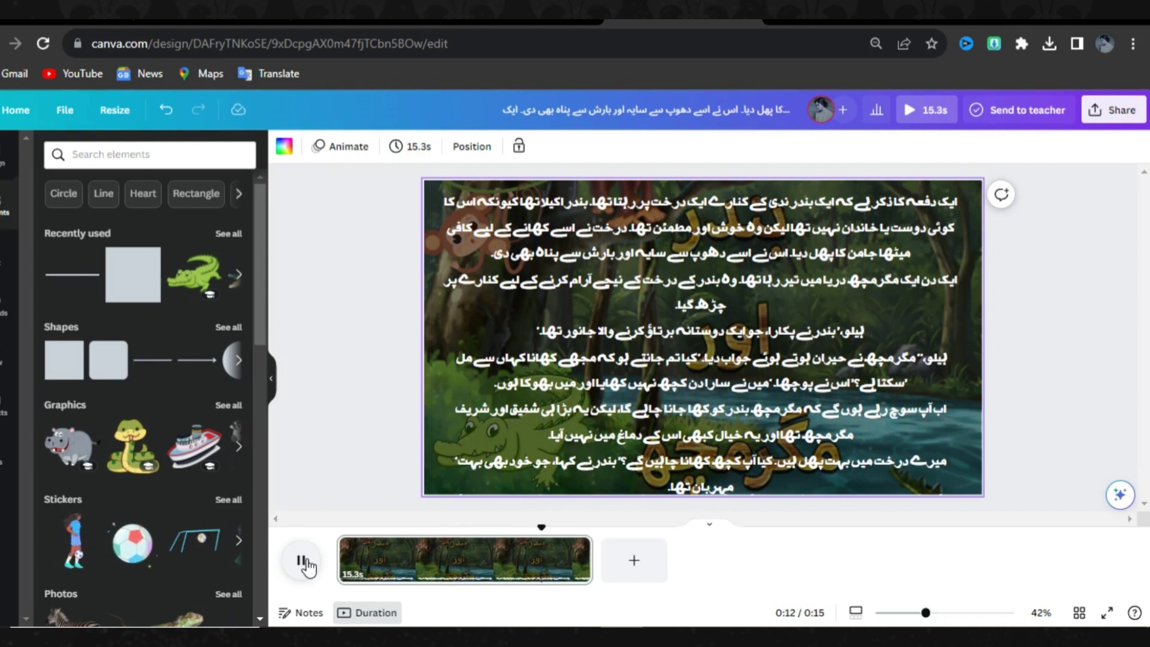
pyautogui.moveTo(591, 572); pyautogui.dragTo(514, 580)
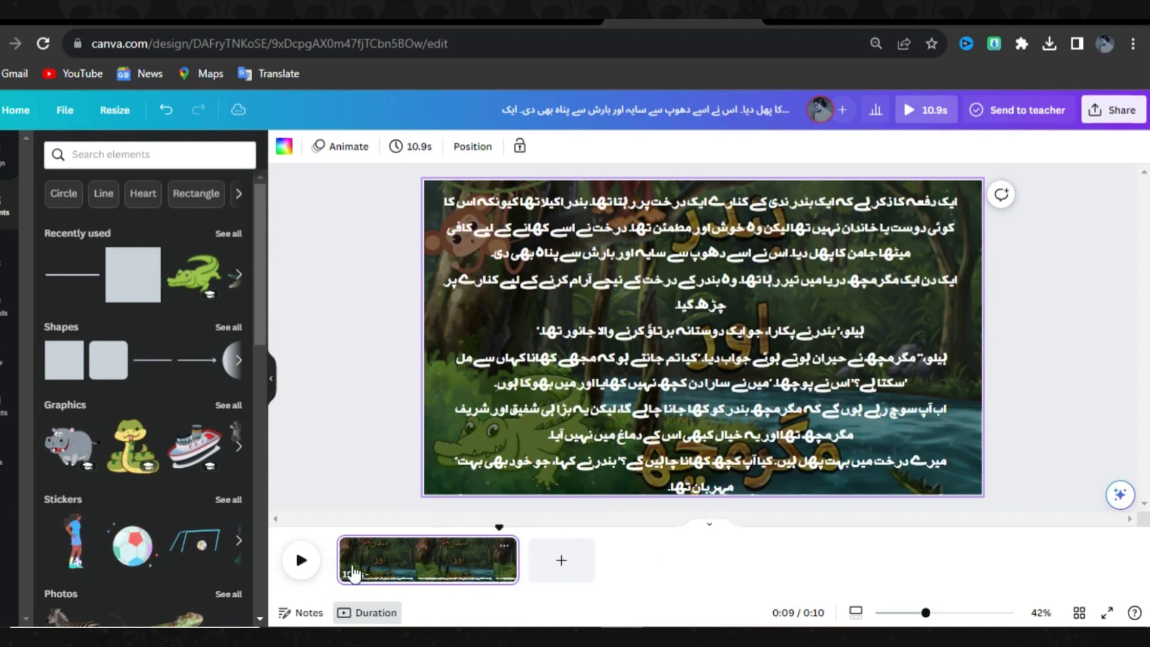
pyautogui.click(300, 572)
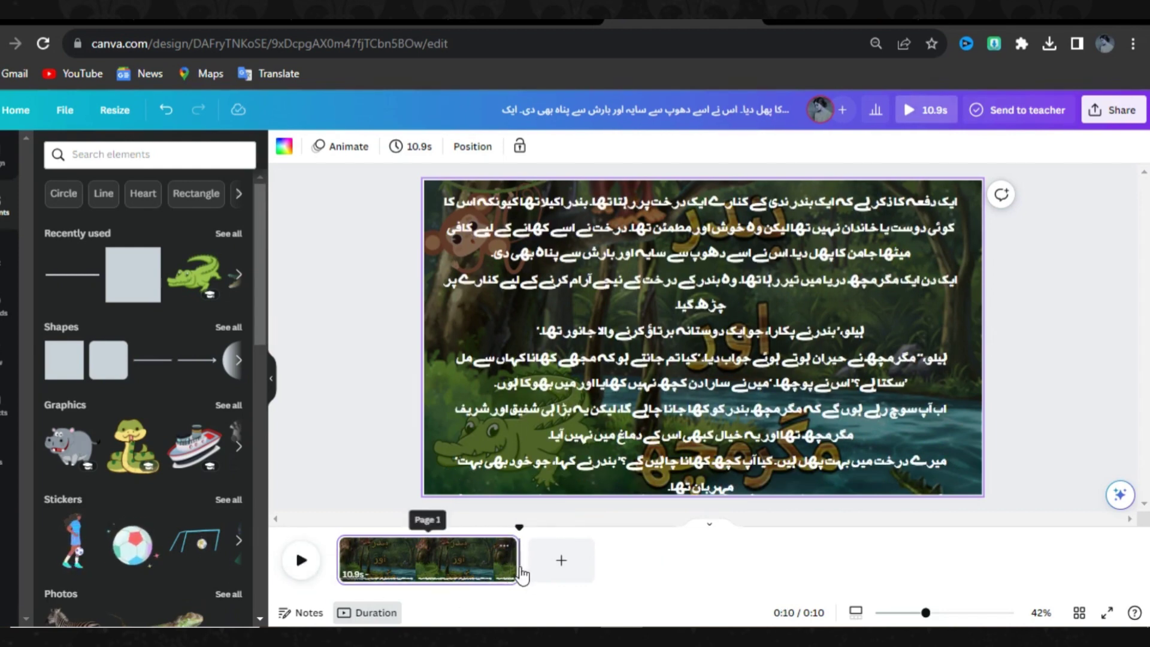
# Shorten the page's duration to 9.4 s and play the end of the scrolling text animation.
pyautogui.moveTo(517, 566); pyautogui.dragTo(494, 570)
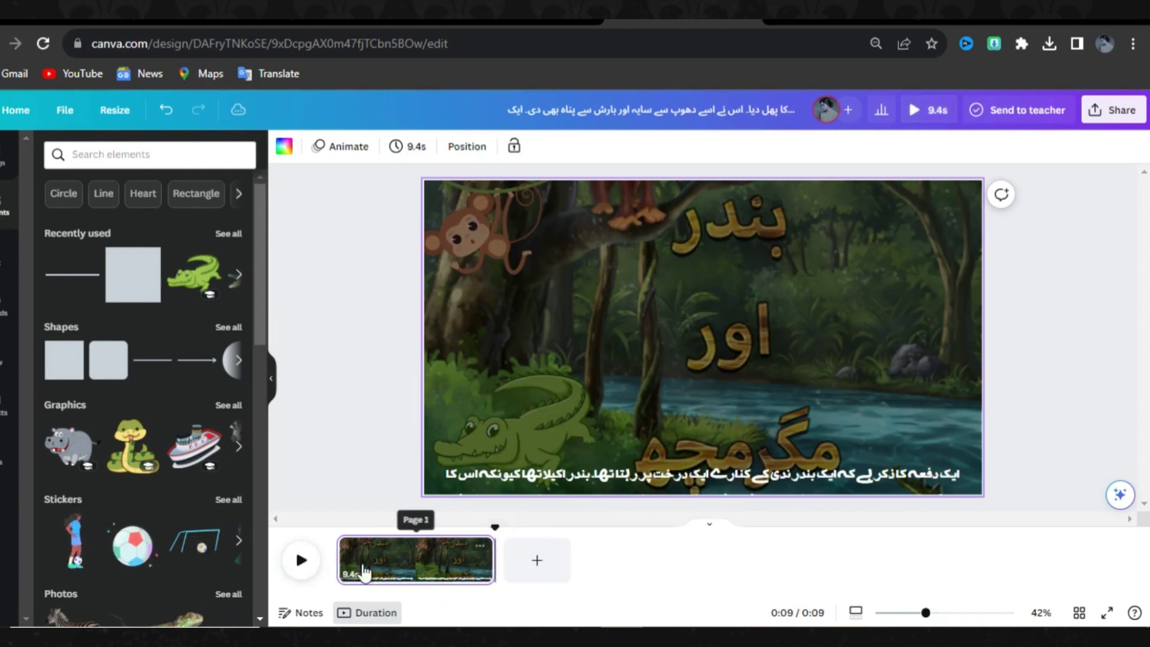
pyautogui.click(304, 563)
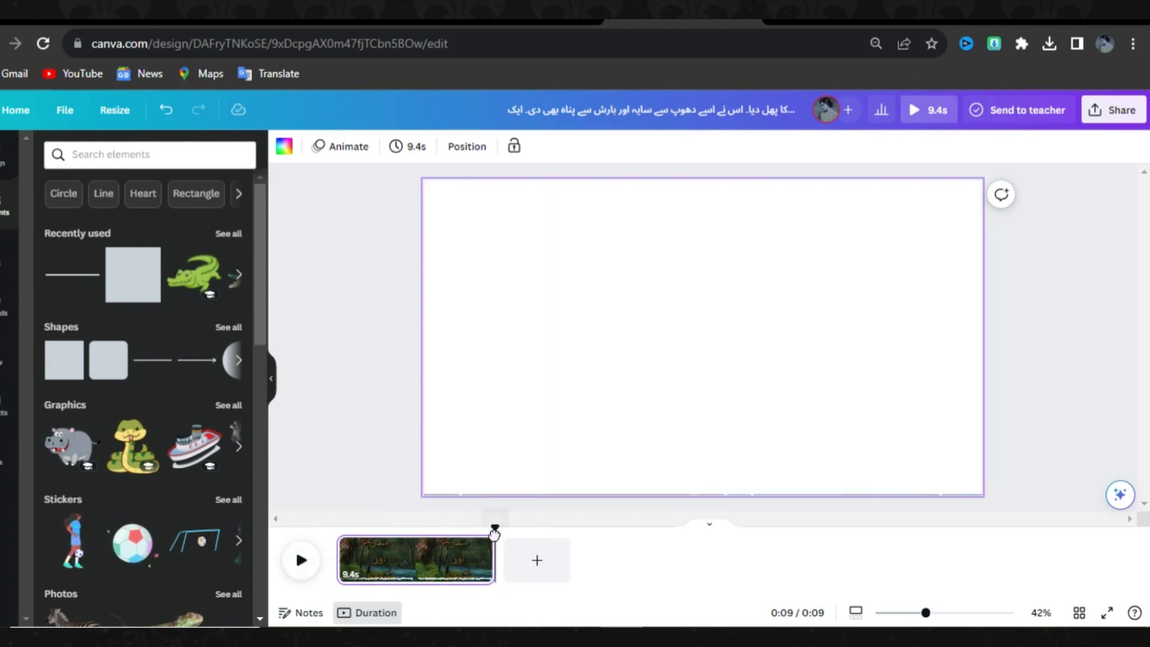
pyautogui.moveTo(493, 527); pyautogui.dragTo(476, 527)
pyautogui.click(303, 563)
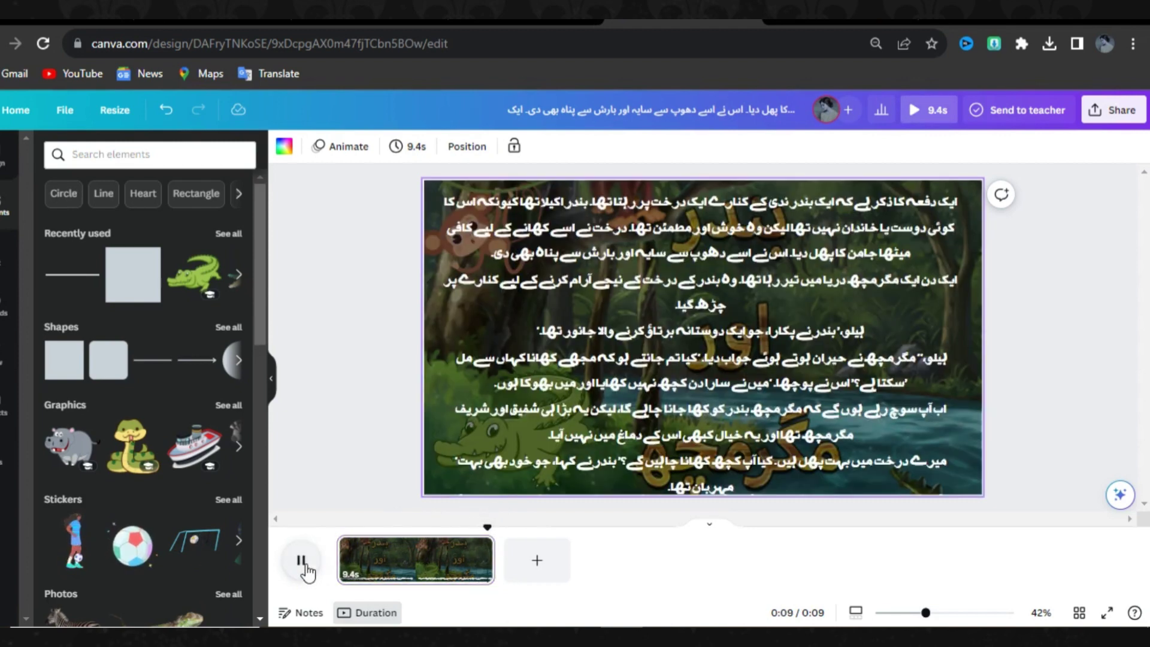
# Copy the next story passage from the q4quotes.xyz page, from the monkey throwing down jamun fruit through the paragraph about the crocodile's wife.
pyautogui.click(362, 21)
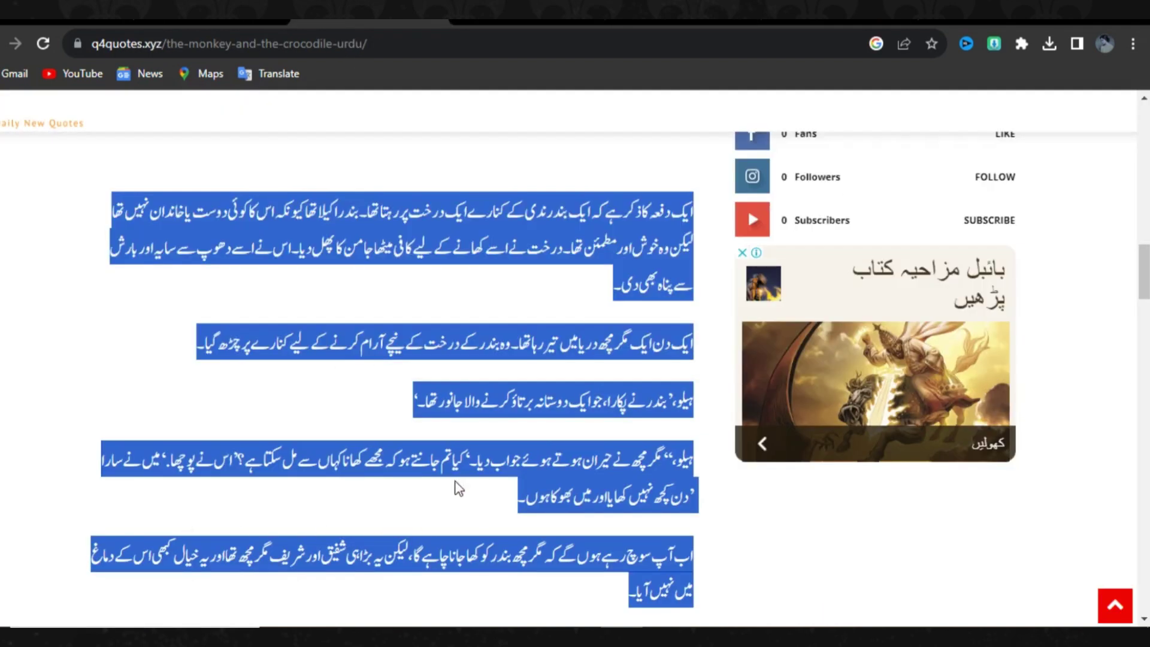
pyautogui.scroll(-4, 339, 406)
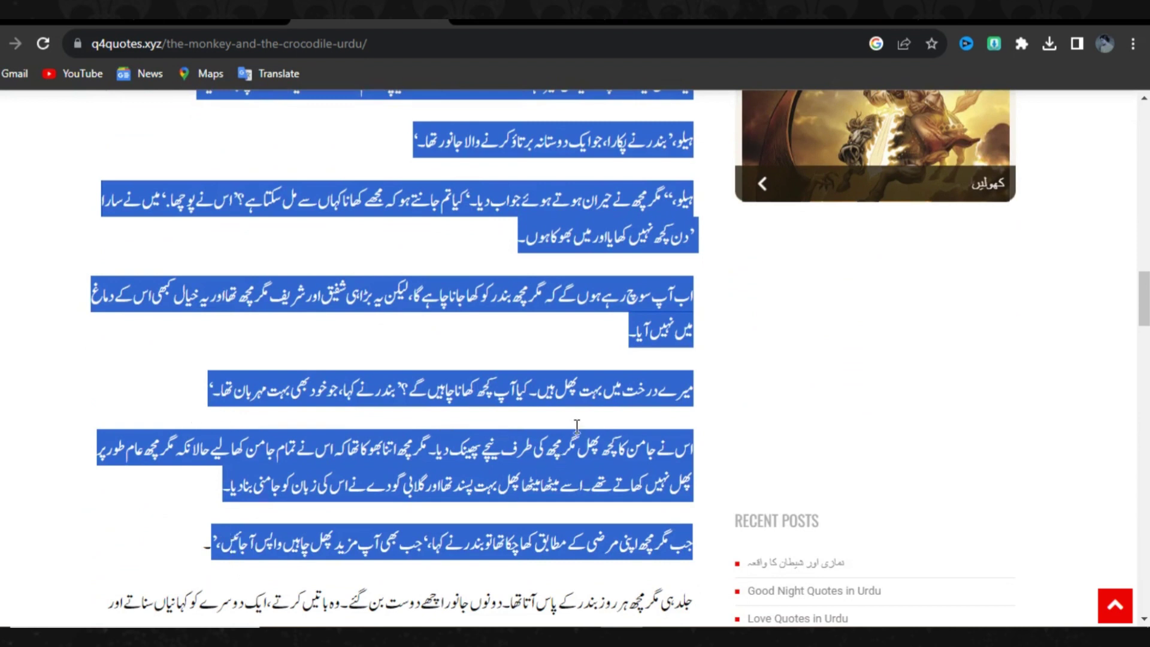
pyautogui.click(704, 440)
pyautogui.moveTo(702, 451); pyautogui.dragTo(331, 568)
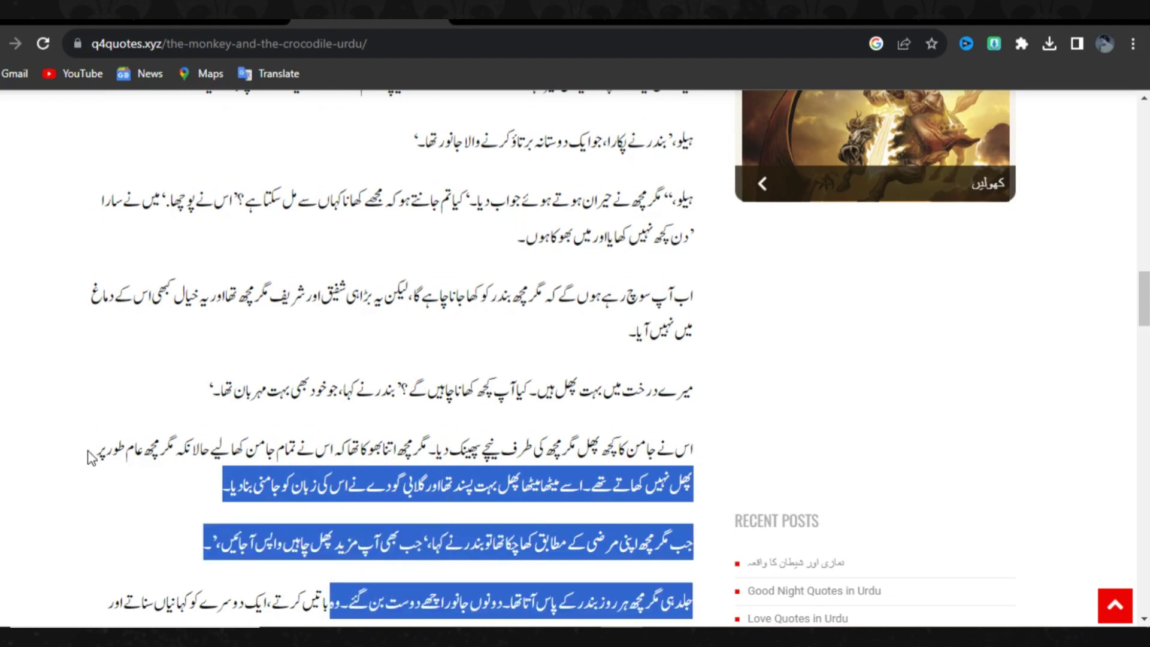
pyautogui.moveTo(90, 458); pyautogui.dragTo(419, 594)
pyautogui.click(452, 619)
pyautogui.scroll(-1, 451, 619)
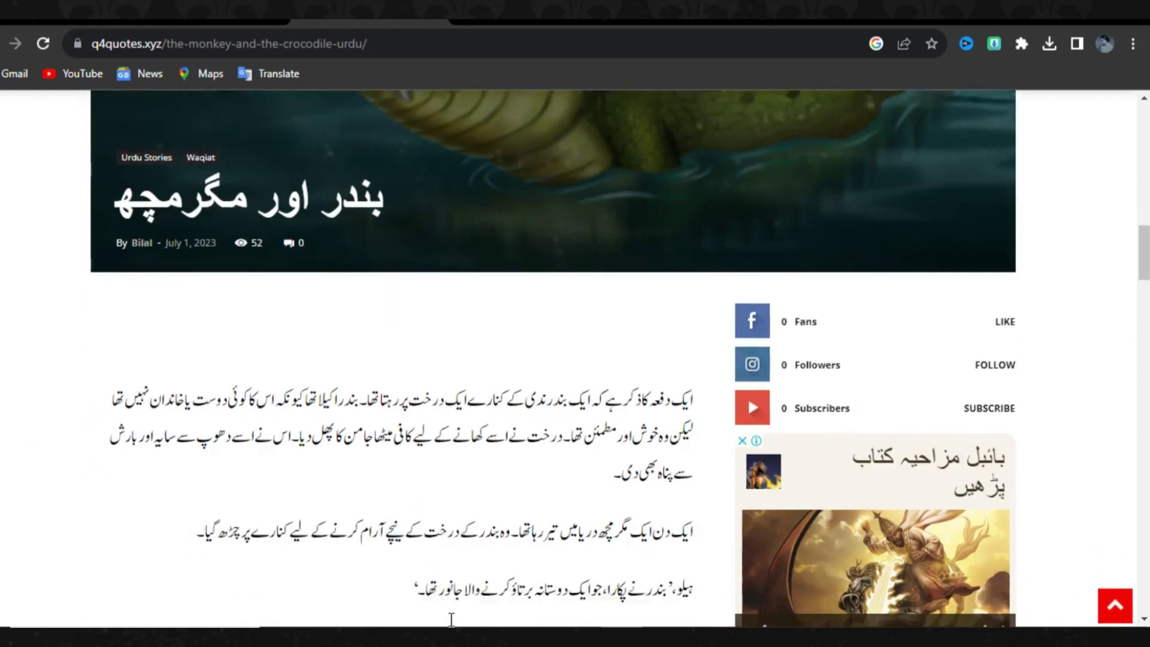
pyautogui.scroll(-8, 451, 619)
pyautogui.moveTo(456, 462); pyautogui.dragTo(620, 536)
pyautogui.rightClick(585, 329)
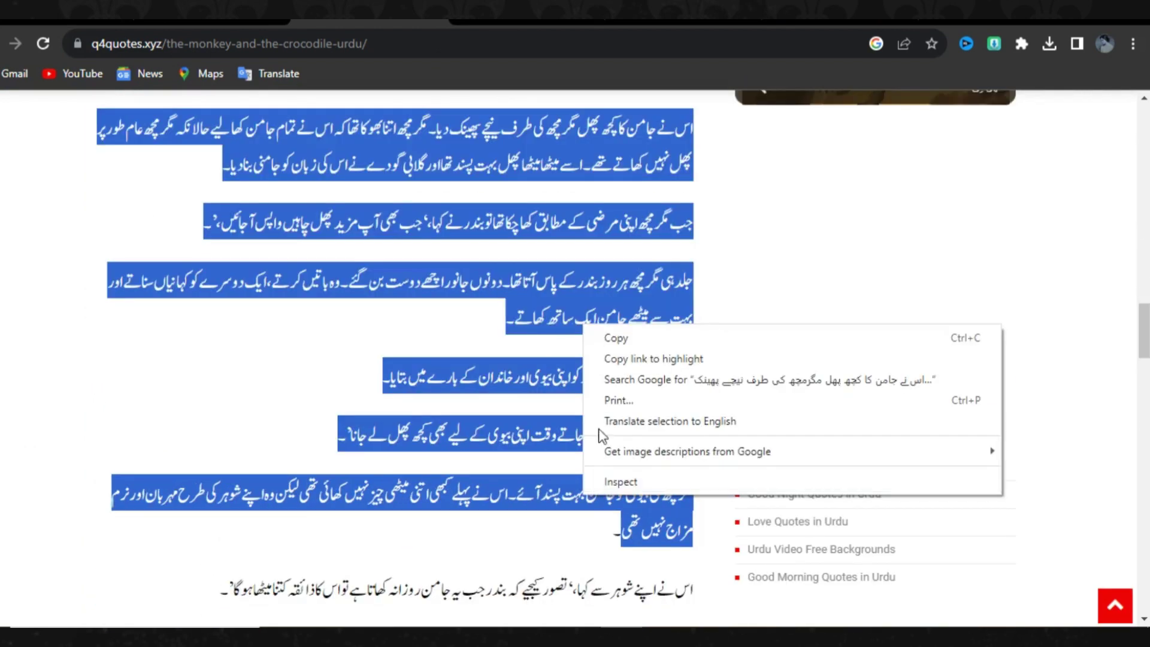
pyautogui.click(612, 339)
# Switch back to Canva, duplicate the page, and replace the story text on the copy with the copied passage.
pyautogui.click(683, 12)
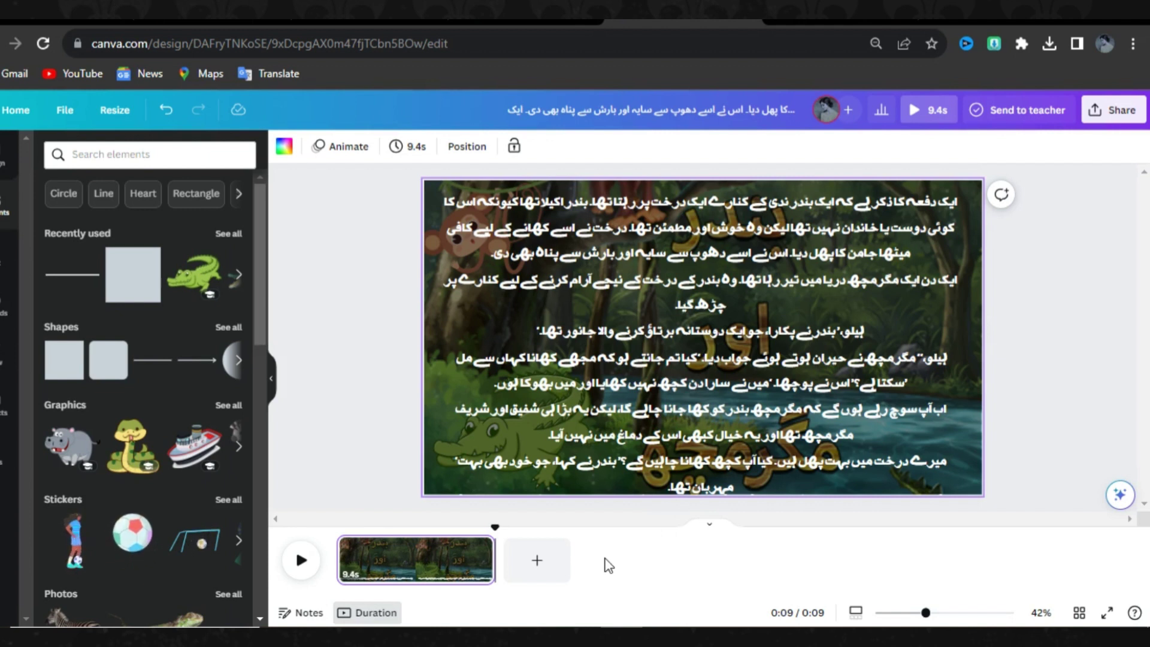
pyautogui.rightClick(473, 577)
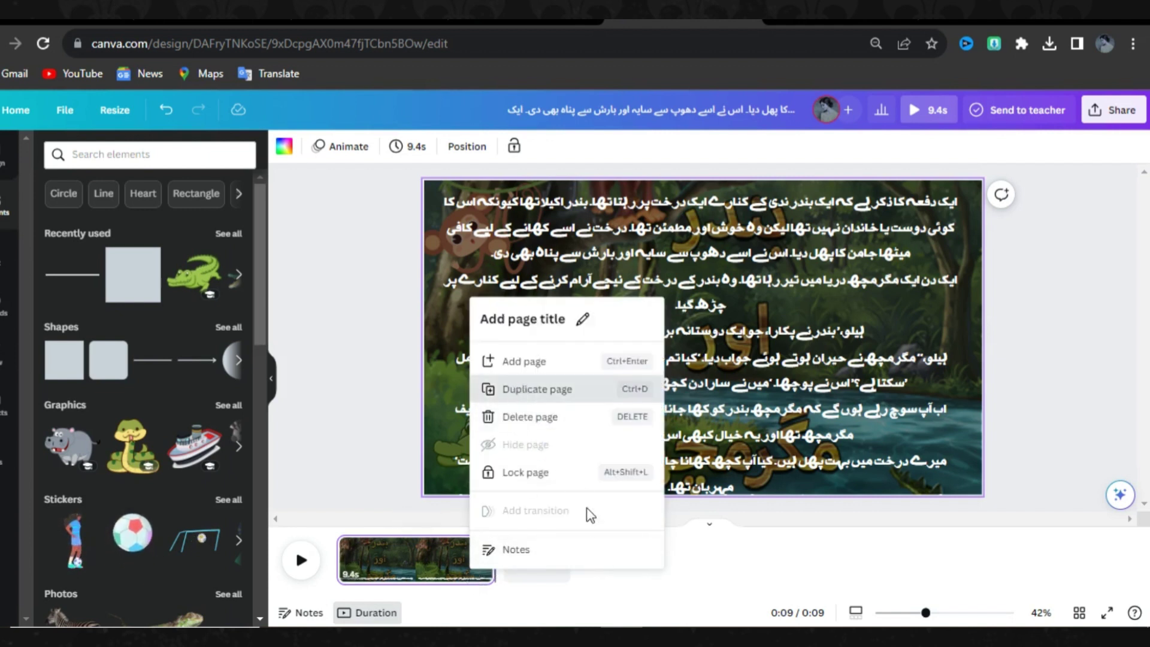
pyautogui.click(537, 389)
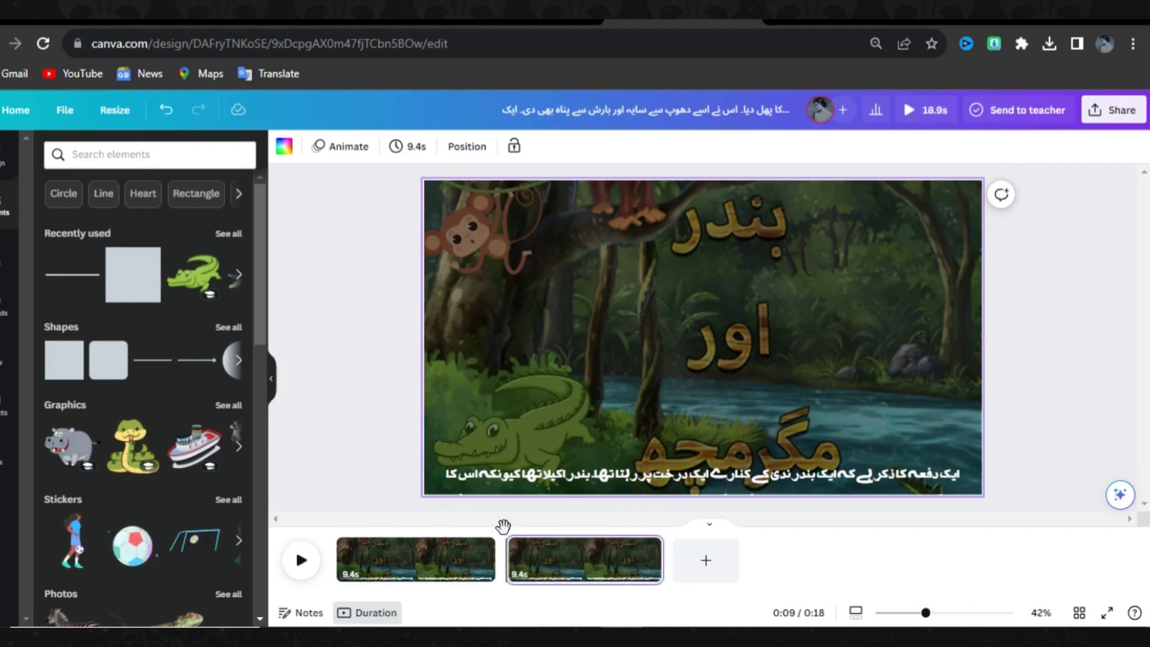
pyautogui.click(681, 480)
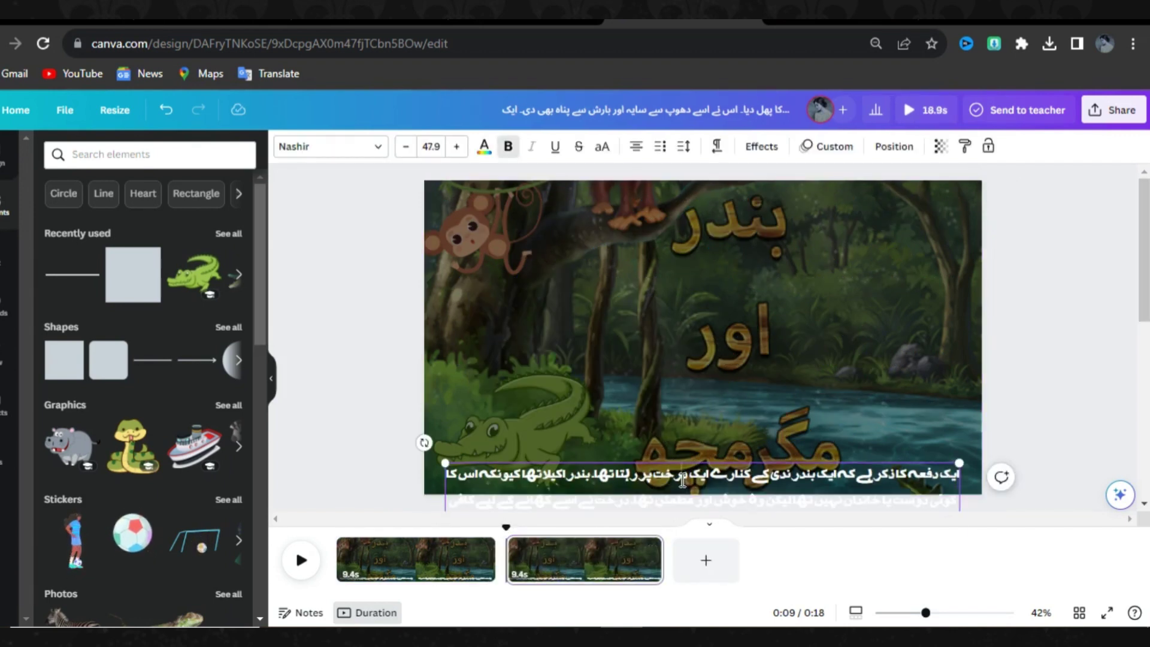
pyautogui.tripleClick(683, 480)
pyautogui.rightClick(681, 480)
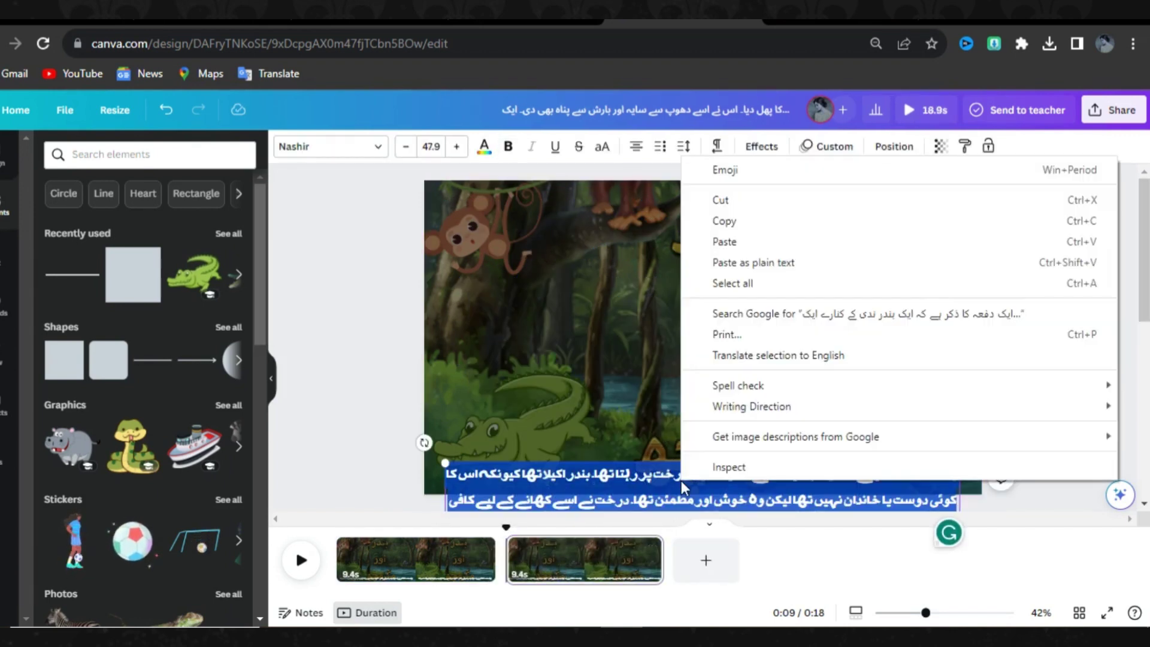
pyautogui.click(721, 242)
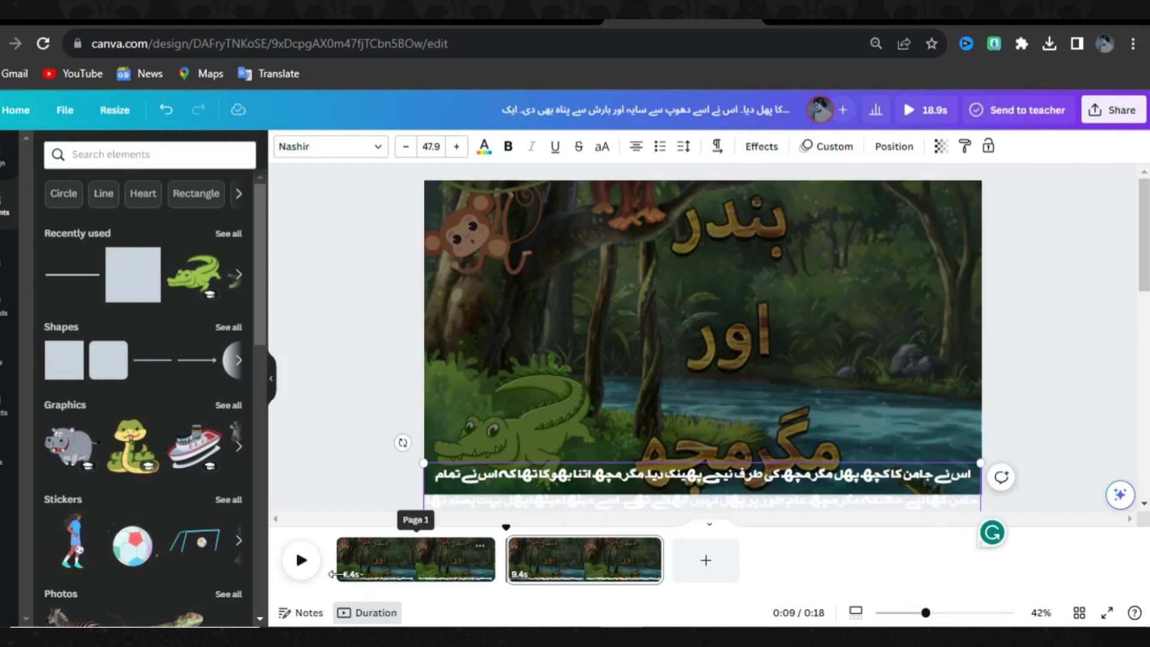
# Scale the second page's story text down to size 46.5, recentre it at the page's lower edge, and preview its animation.
pyautogui.click(305, 568)
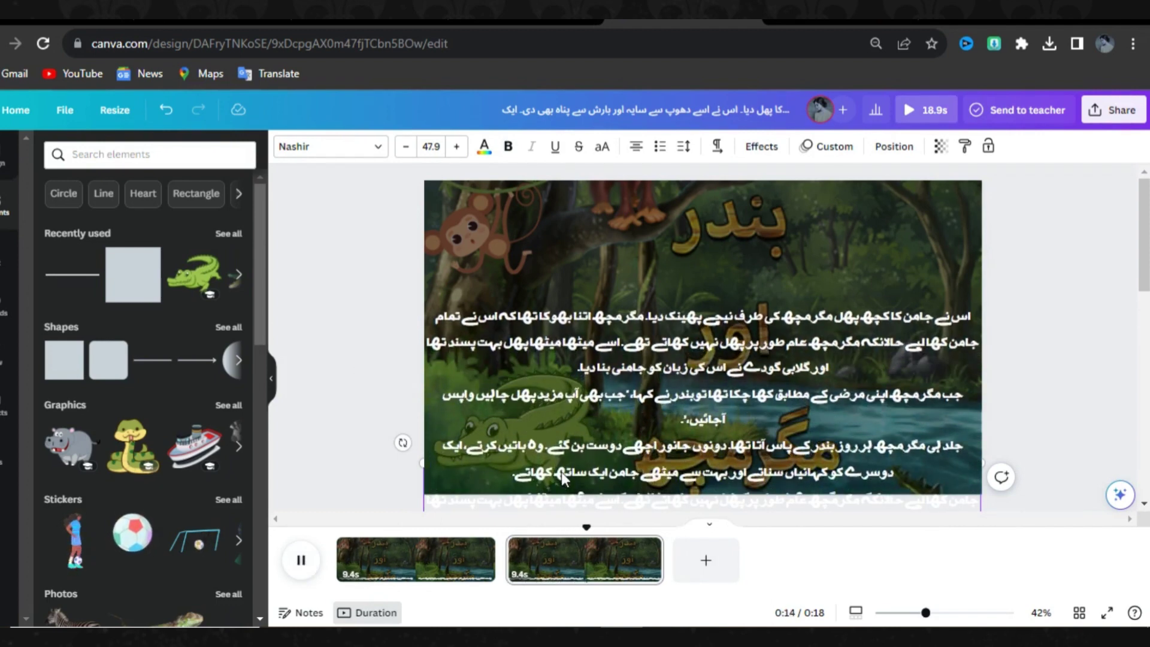
pyautogui.press('space')
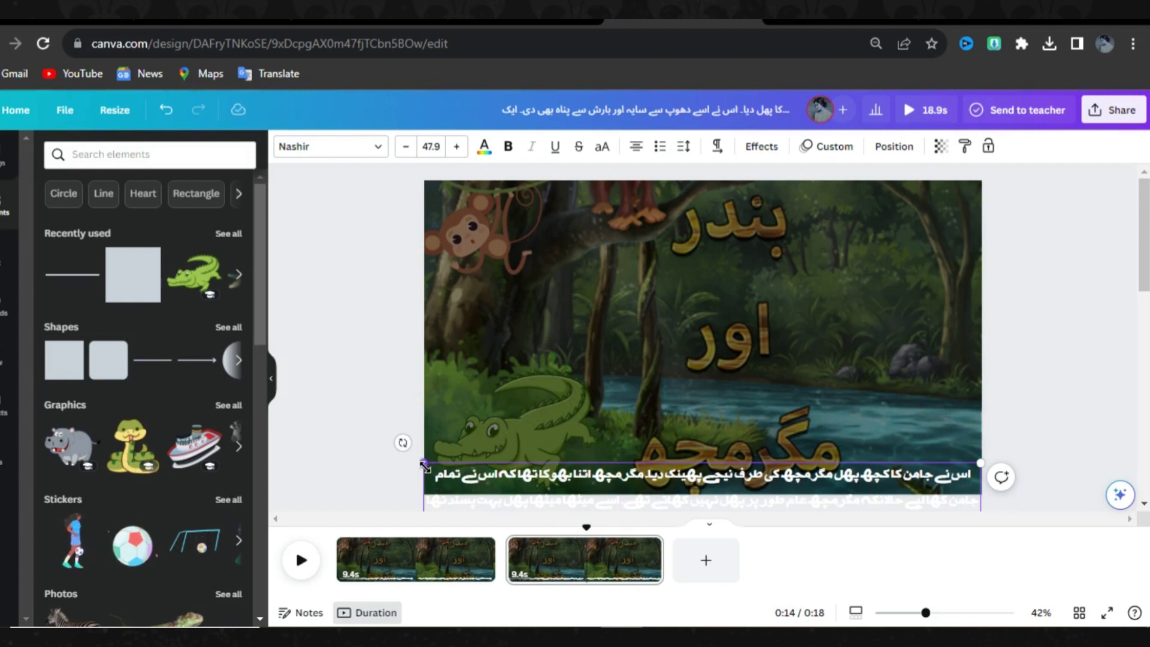
pyautogui.moveTo(425, 466); pyautogui.dragTo(440, 482)
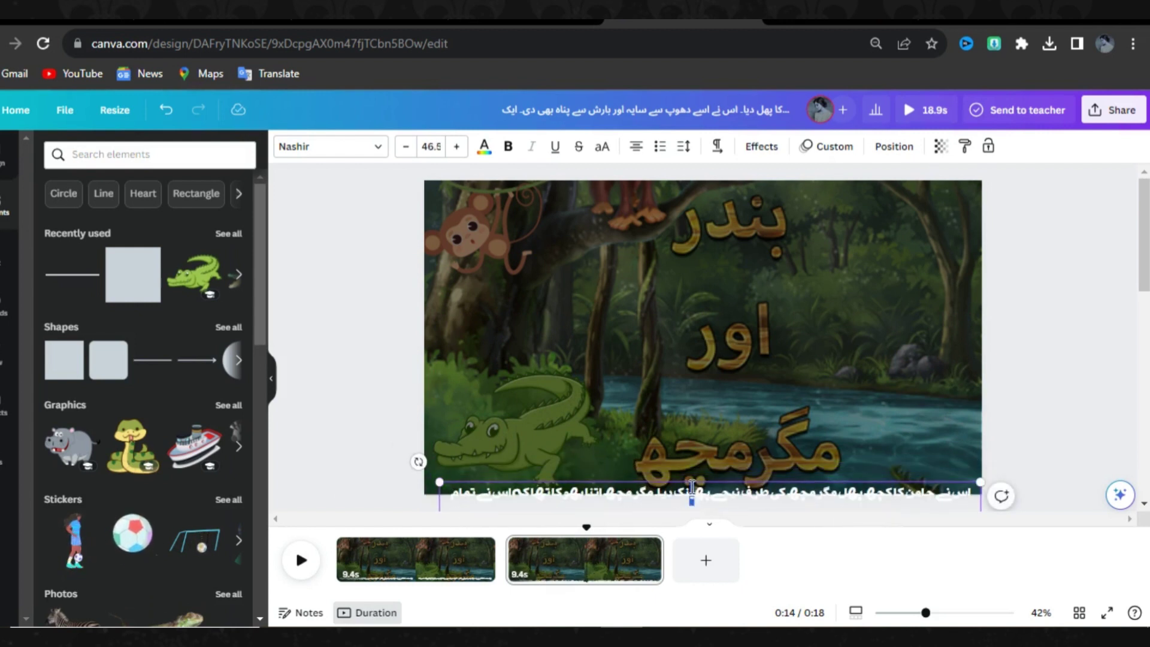
pyautogui.click(738, 468)
pyautogui.moveTo(749, 492)
pyautogui.mouseDown()
pyautogui.moveTo(750, 474)
pyautogui.moveTo(732, 487)
pyautogui.mouseUp()
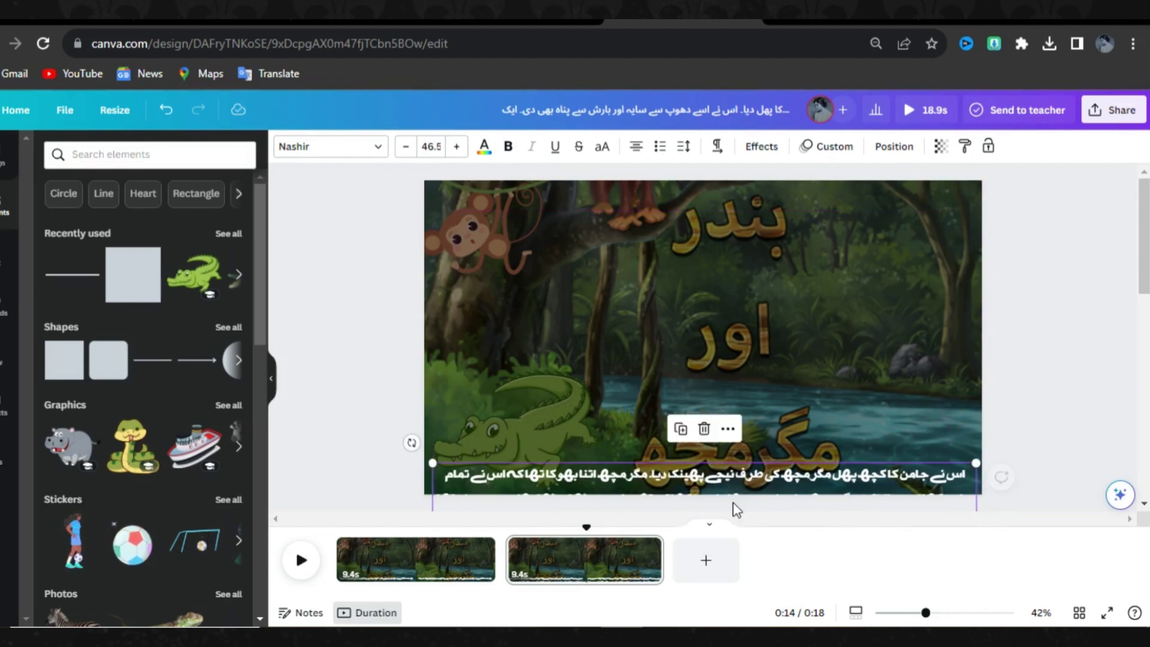
pyautogui.click(299, 563)
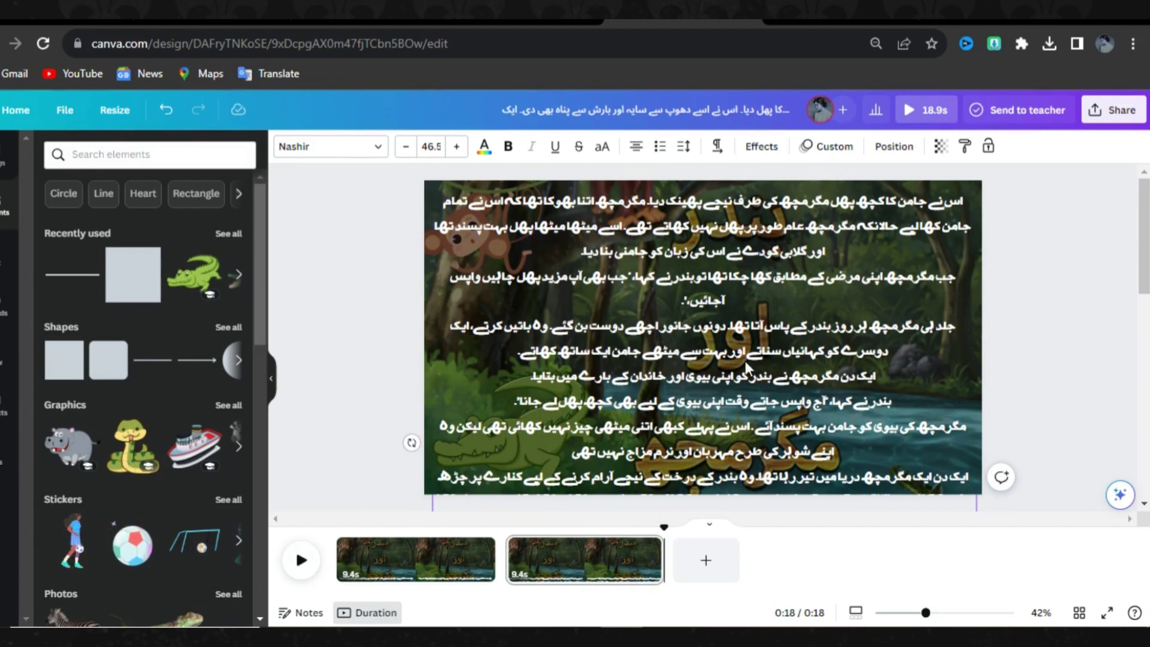
# Check where the copied passage ends on the q4quotes.xyz page and compare it with the end of the second page's scrolling text.
pyautogui.click(388, 22)
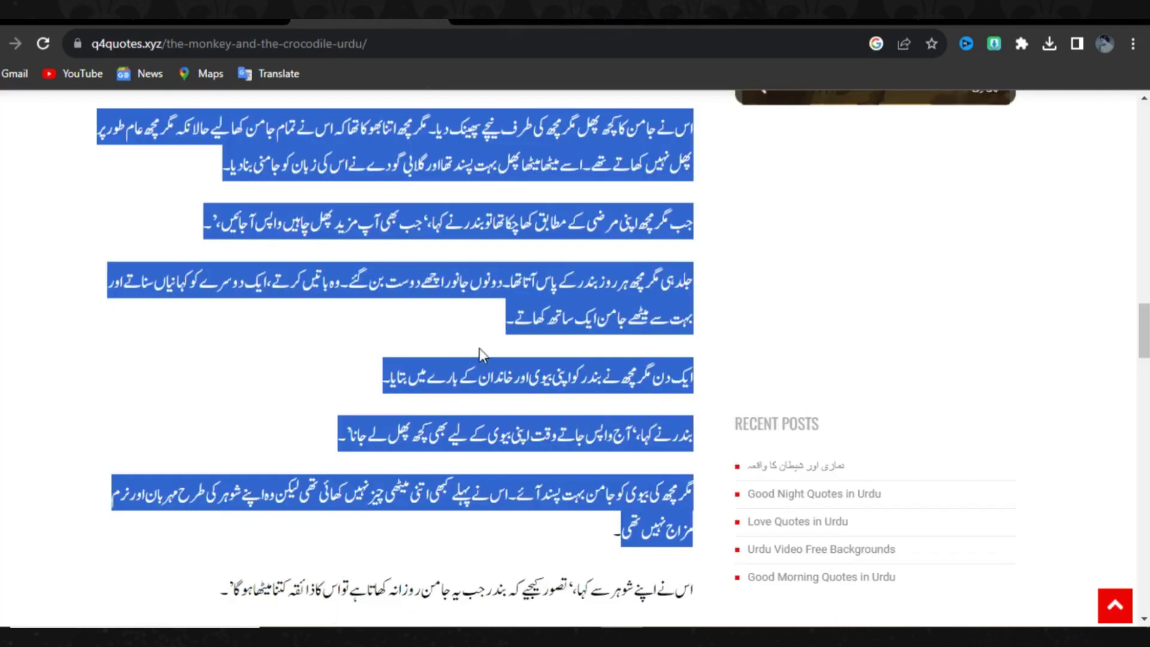
pyautogui.scroll(-1, 479, 348)
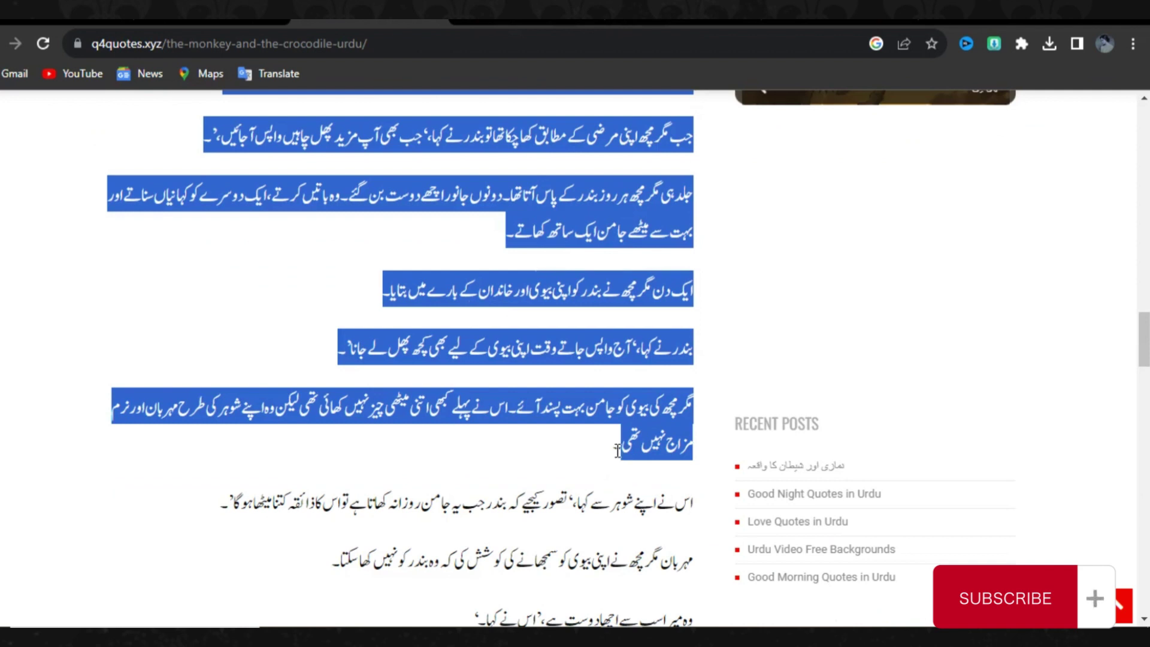
pyautogui.click(683, 23)
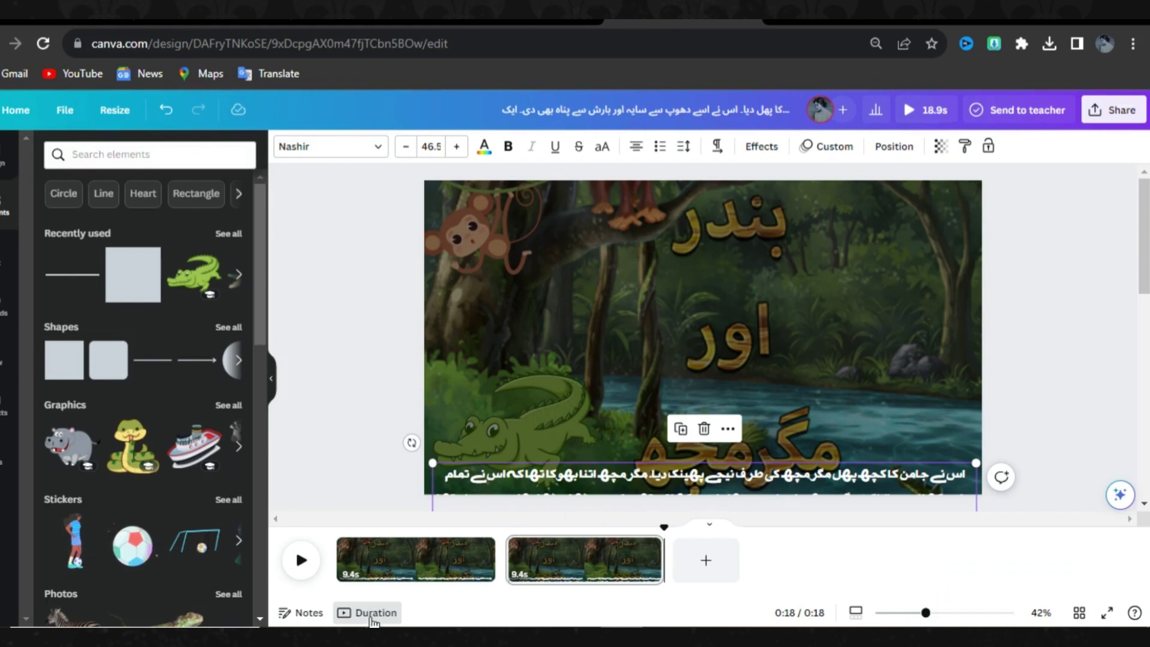
pyautogui.click(301, 561)
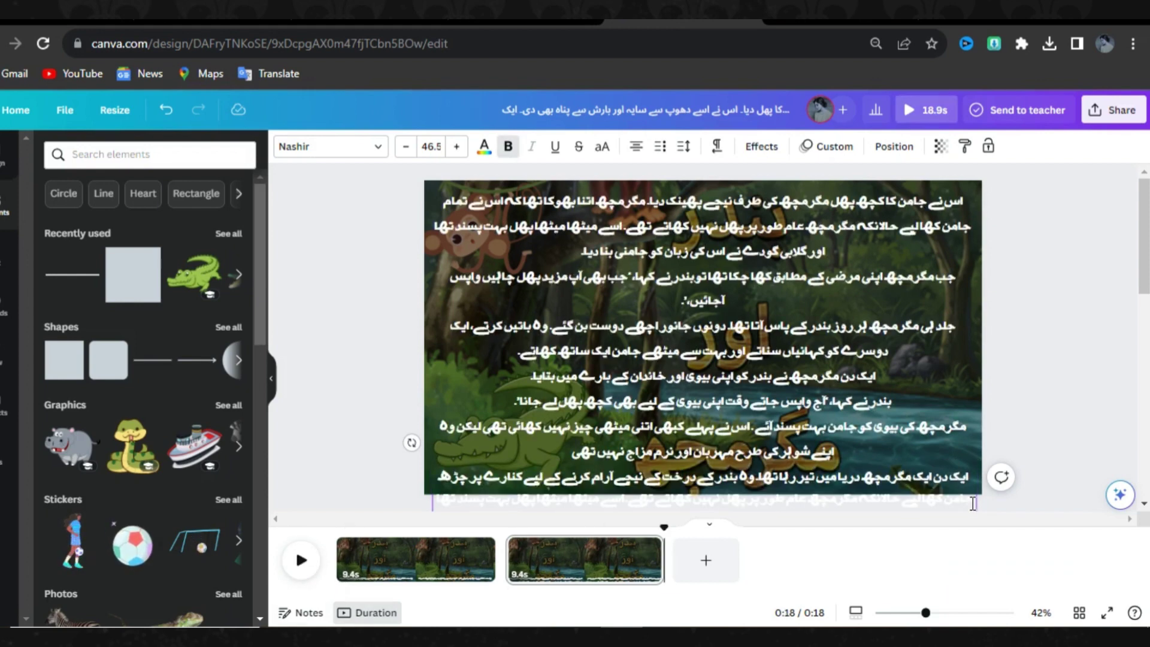
pyautogui.doubleClick(942, 495)
pyautogui.click(784, 375)
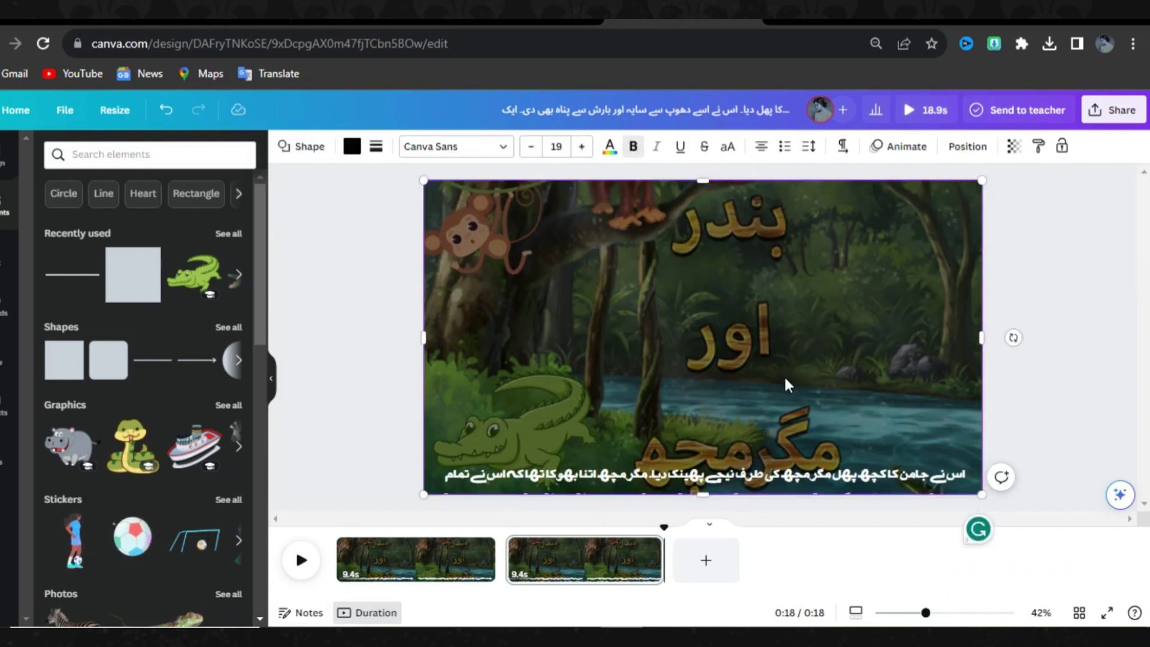
# Play the video again and skip ahead to the second page to review its scrolling text.
pyautogui.click(297, 559)
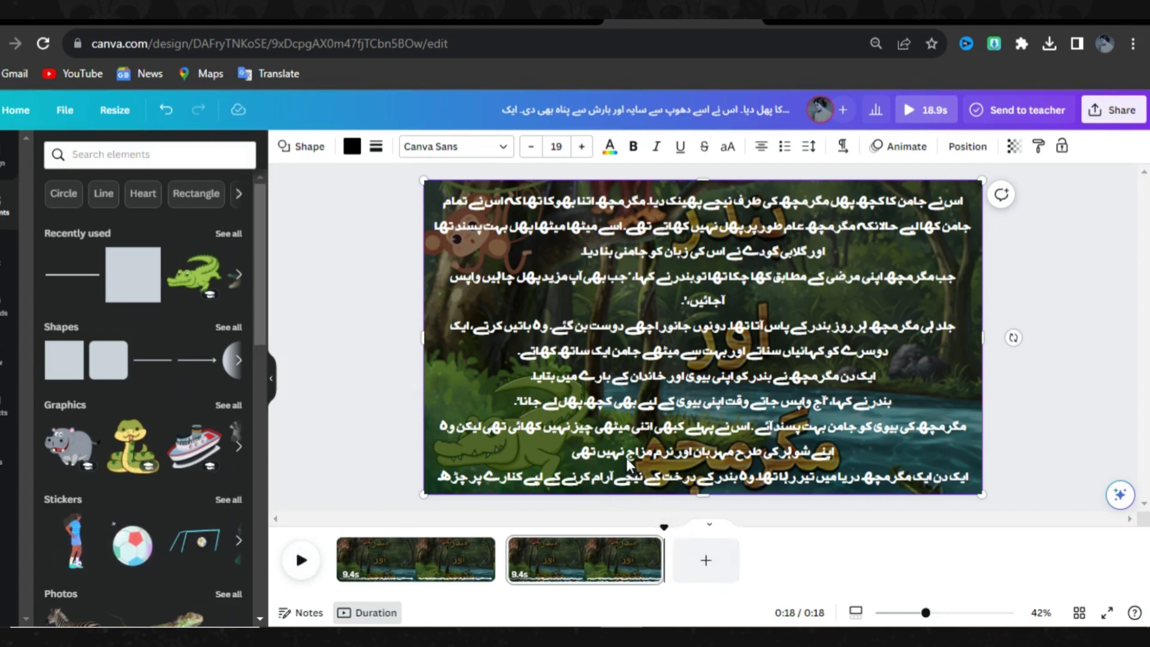
pyautogui.click(301, 562)
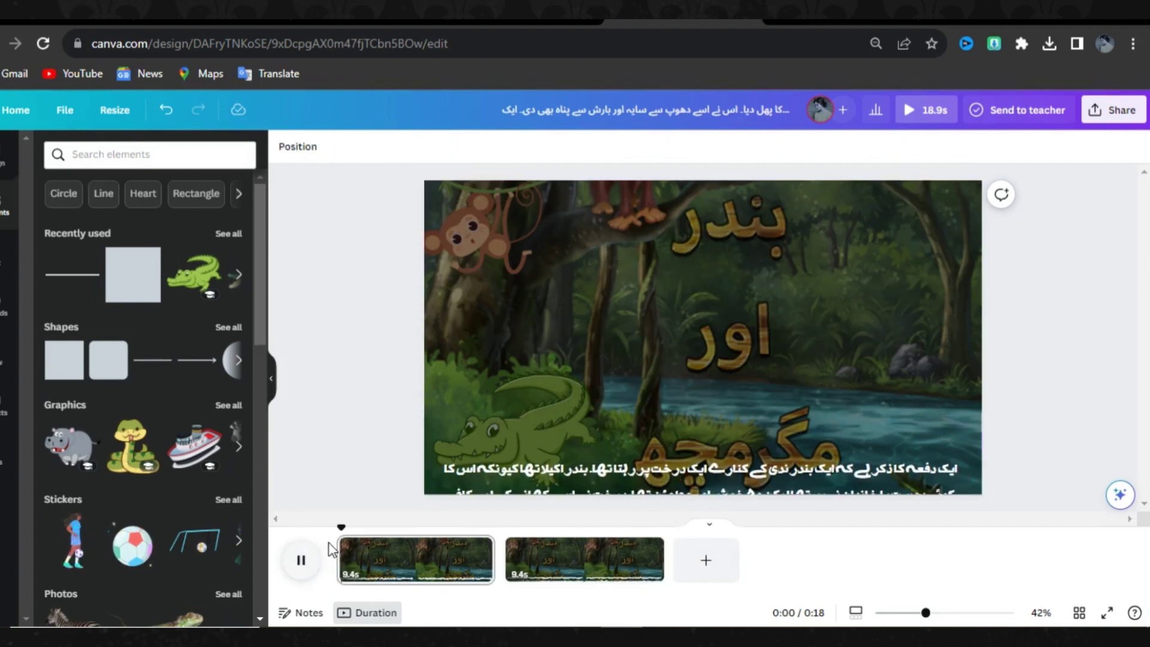
pyautogui.moveTo(372, 533); pyautogui.dragTo(605, 532)
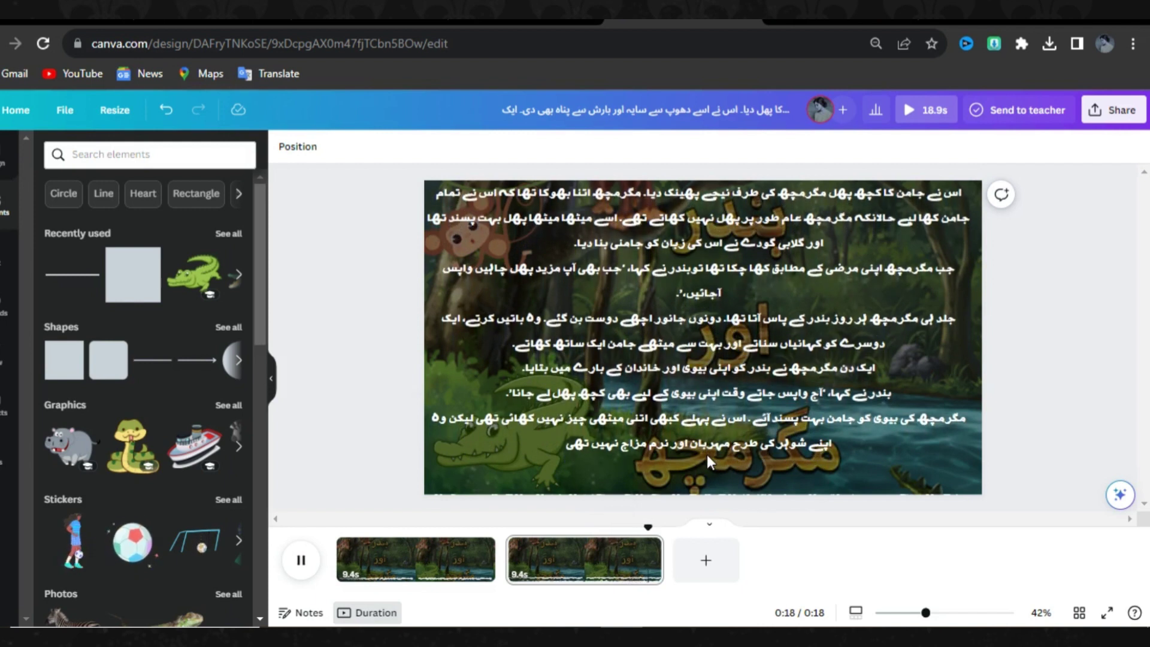
# Duplicate the second page and select the following paragraphs on the q4quotes.xyz page, starting where the crocodile's wife speaks to her husband.
pyautogui.rightClick(613, 569)
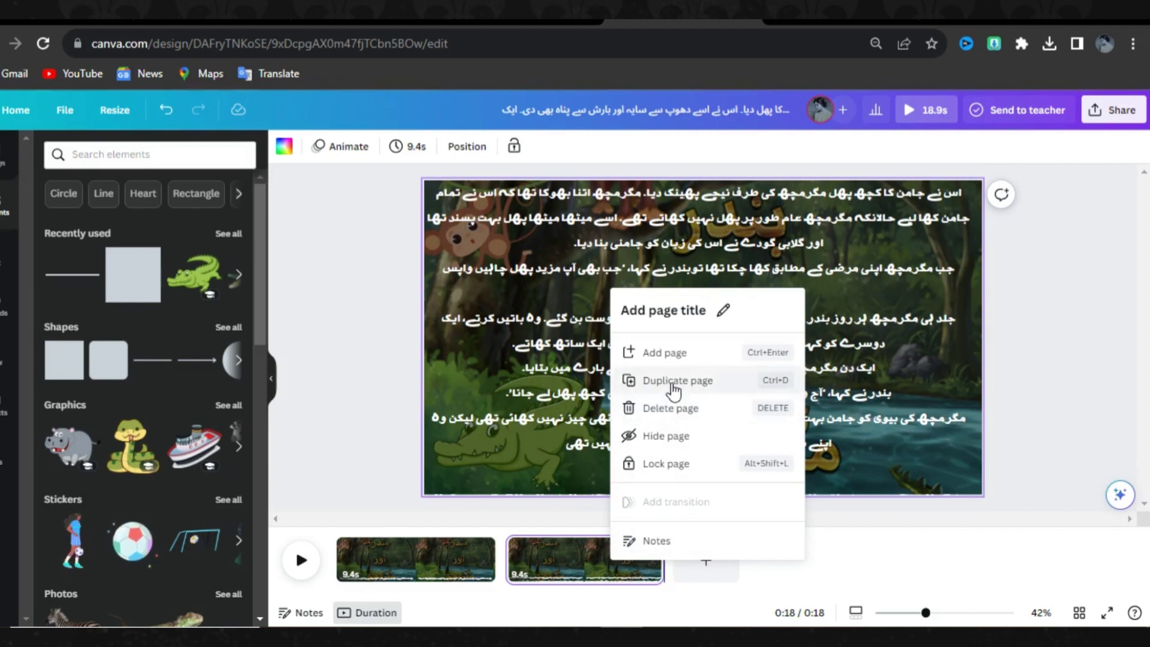
pyautogui.click(675, 391)
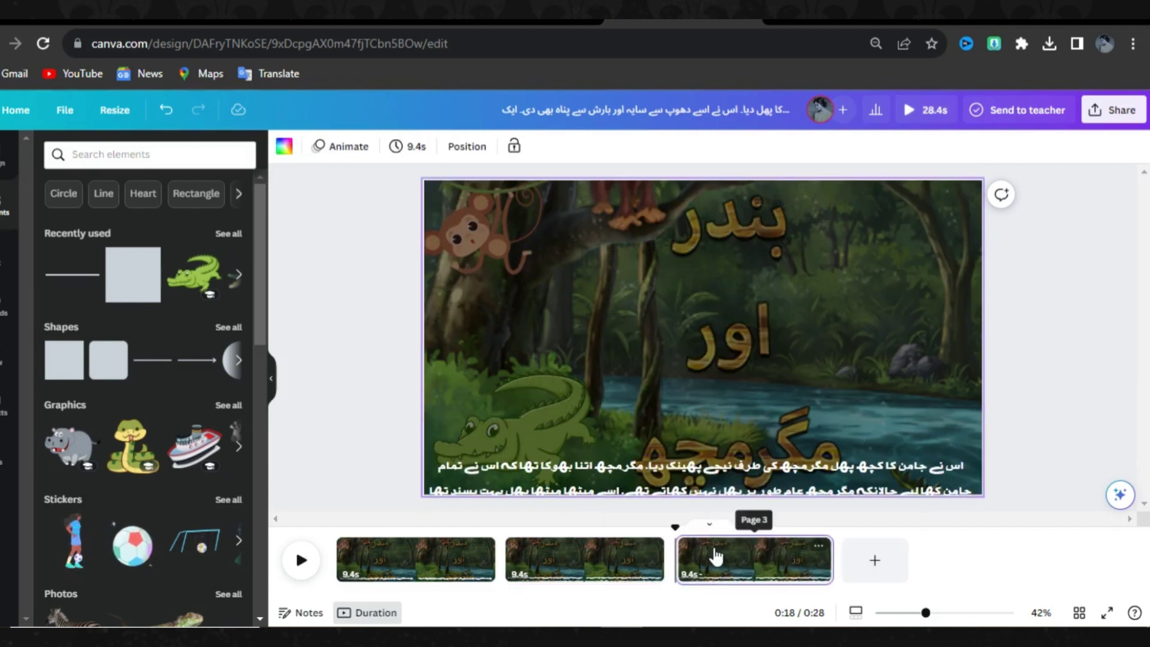
pyautogui.click(366, 22)
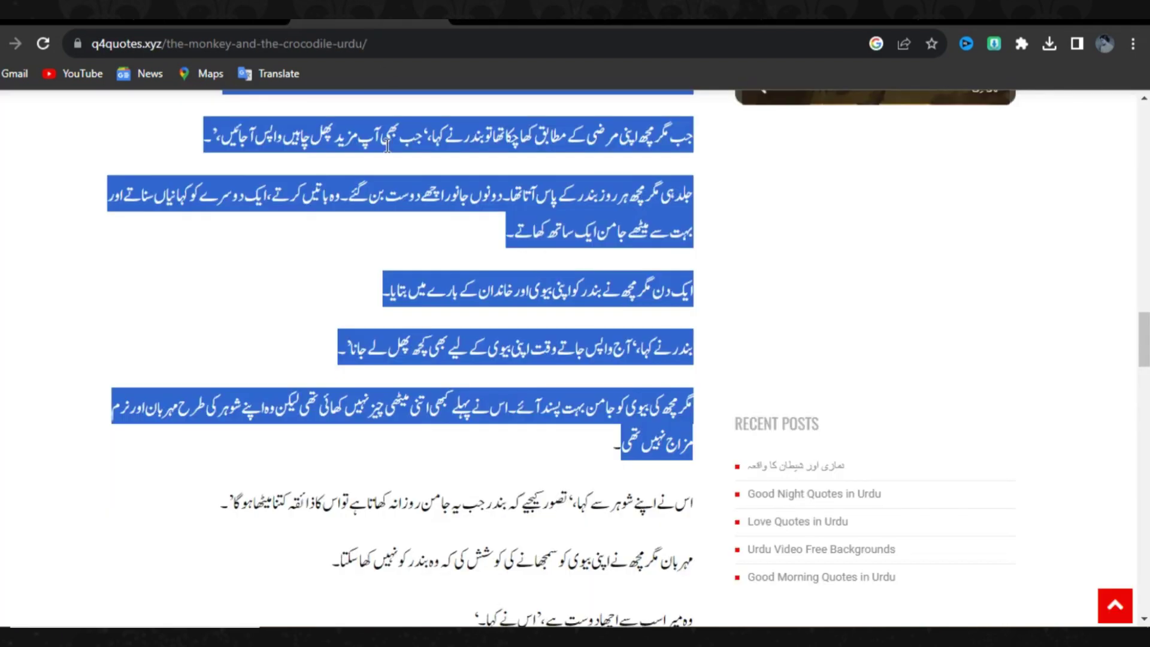
pyautogui.scroll(-4, 586, 478)
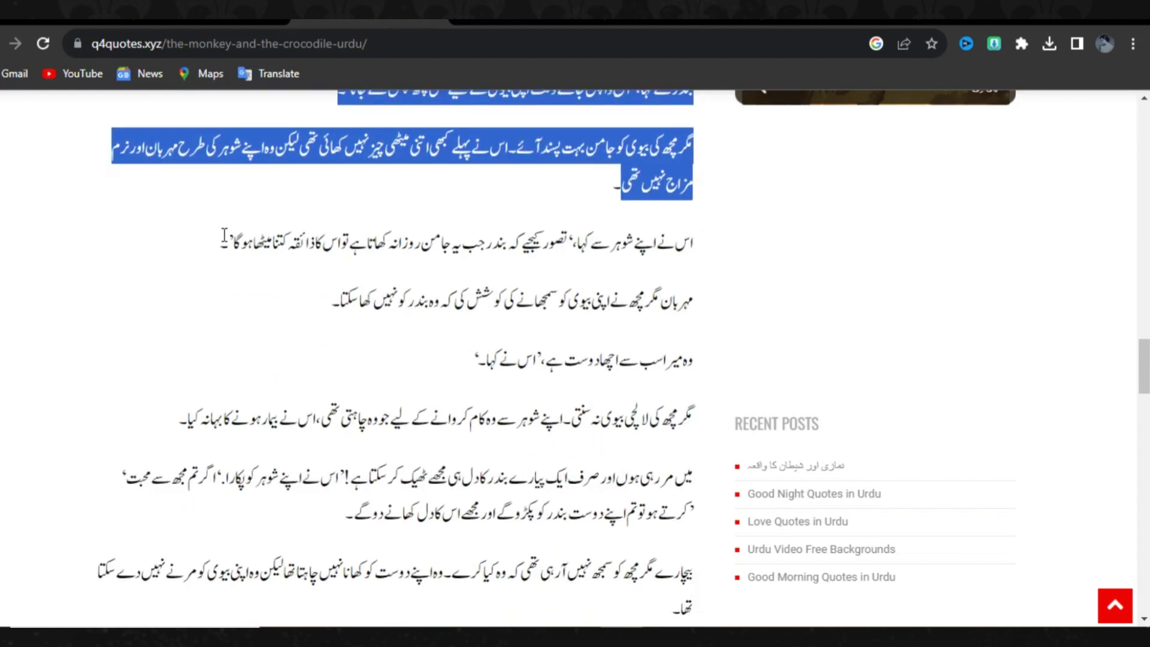
pyautogui.moveTo(225, 236); pyautogui.dragTo(668, 421)
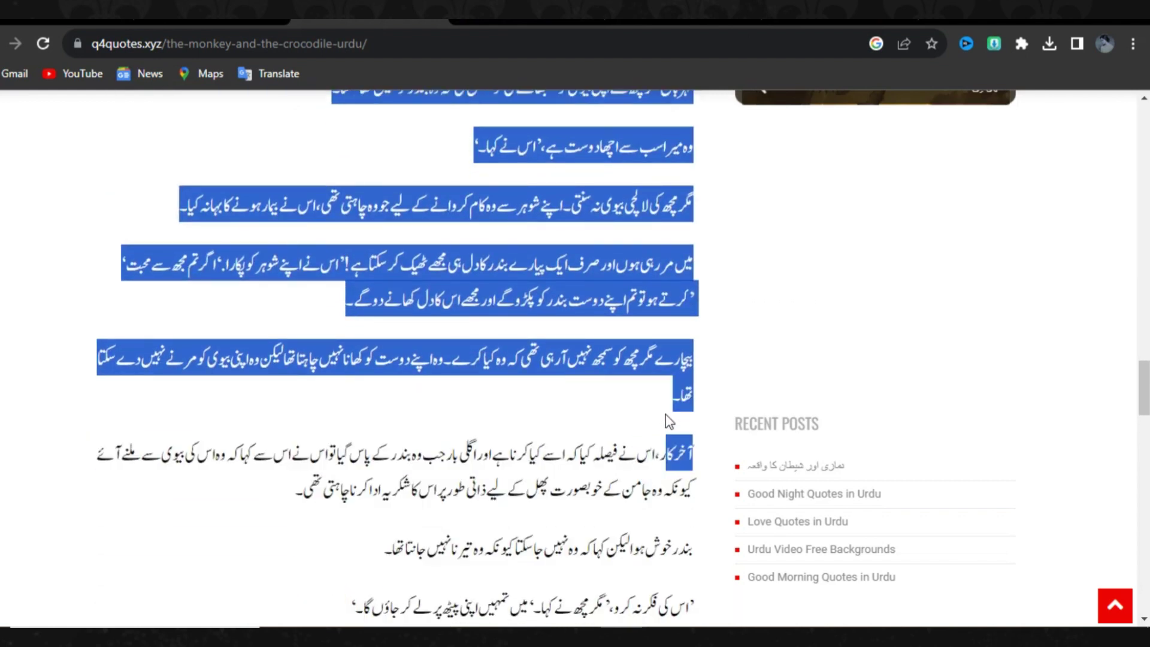
# Replace the third page's story text with the newly copied paragraphs and play the page's animation.
pyautogui.rightClick(689, 486)
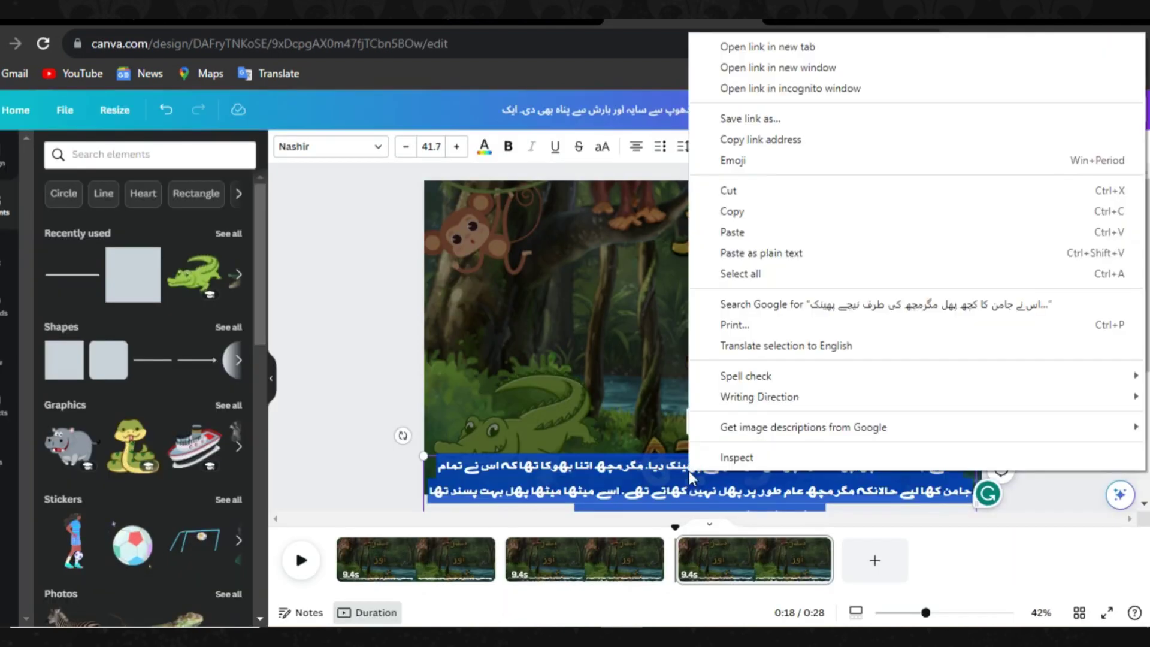
pyautogui.click(739, 233)
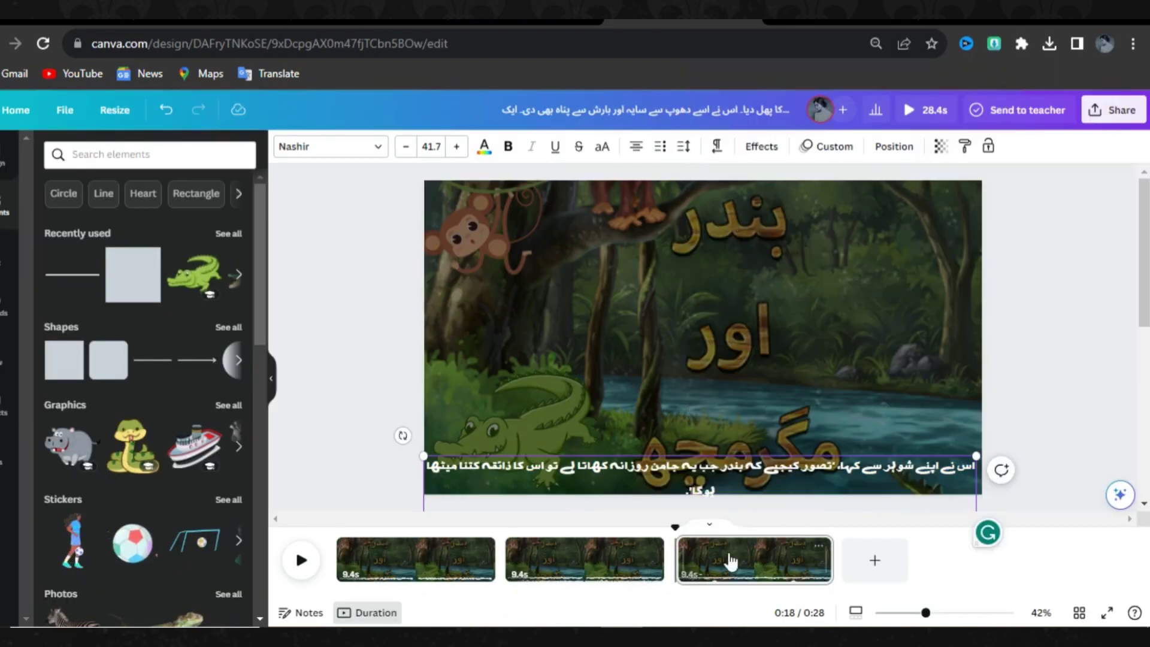
pyautogui.click(299, 562)
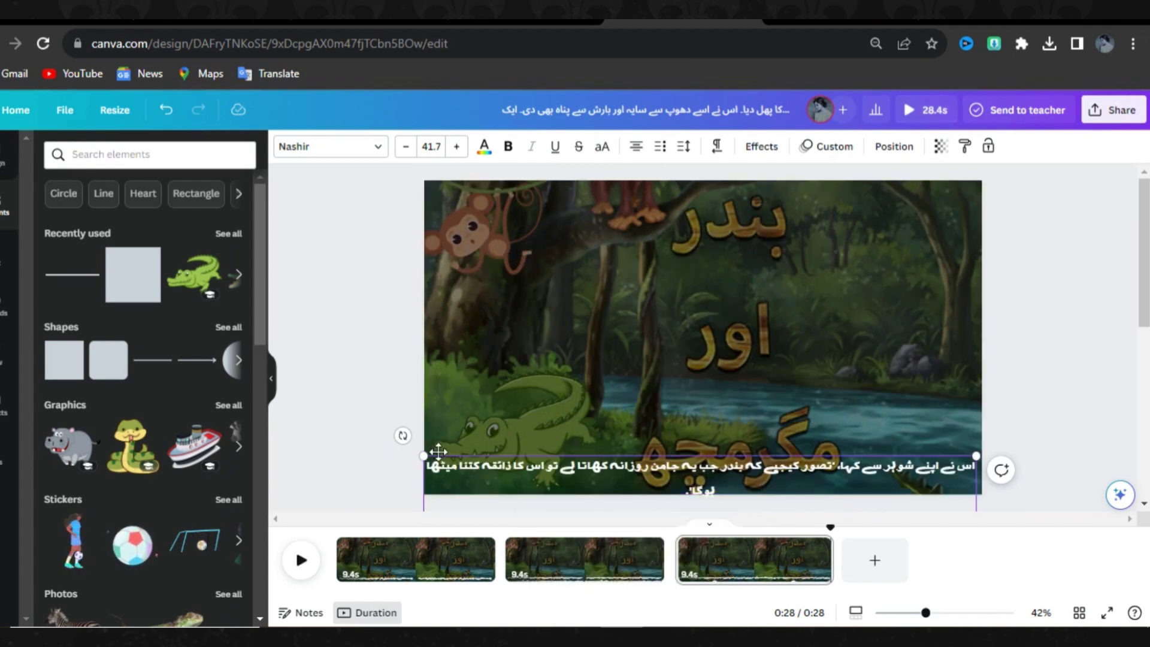
# Scale the third page's story text down to font size 40.3 and move it slightly upward on the page.
pyautogui.moveTo(426, 456); pyautogui.dragTo(442, 471)
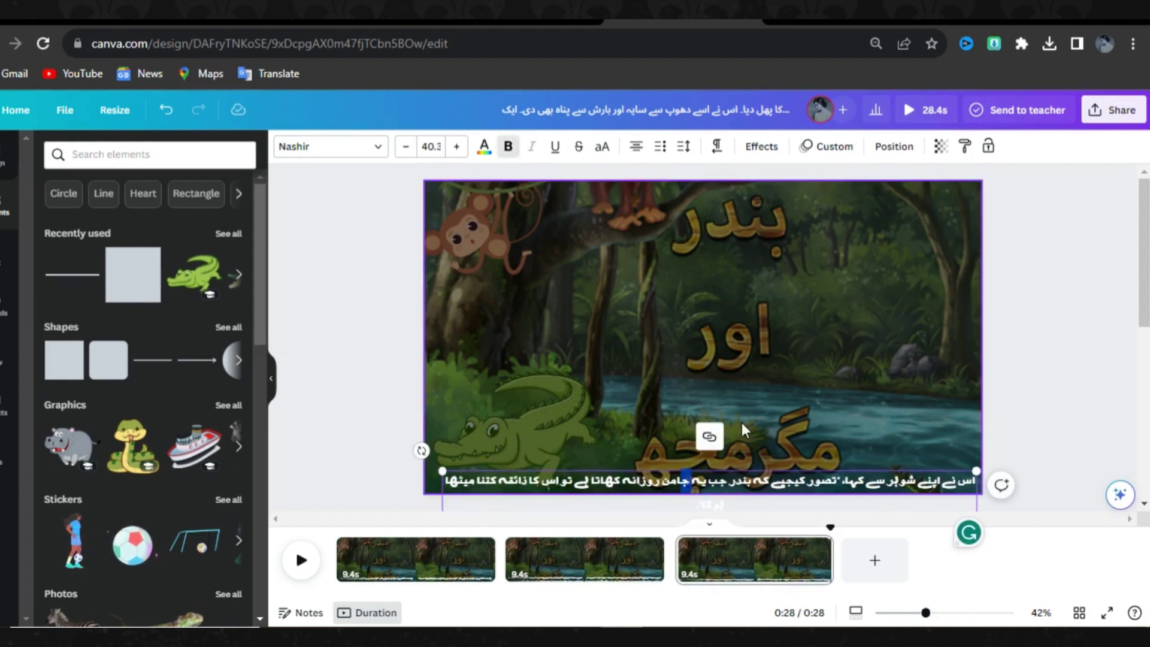
pyautogui.click(732, 481)
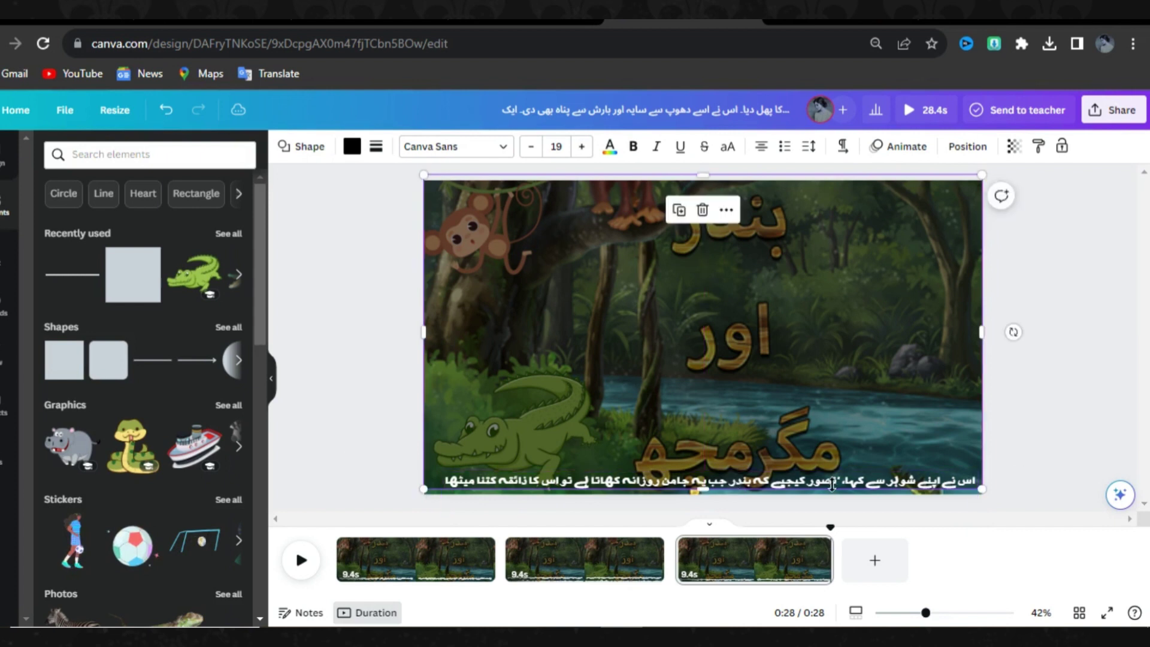
pyautogui.click(1076, 442)
pyautogui.click(798, 481)
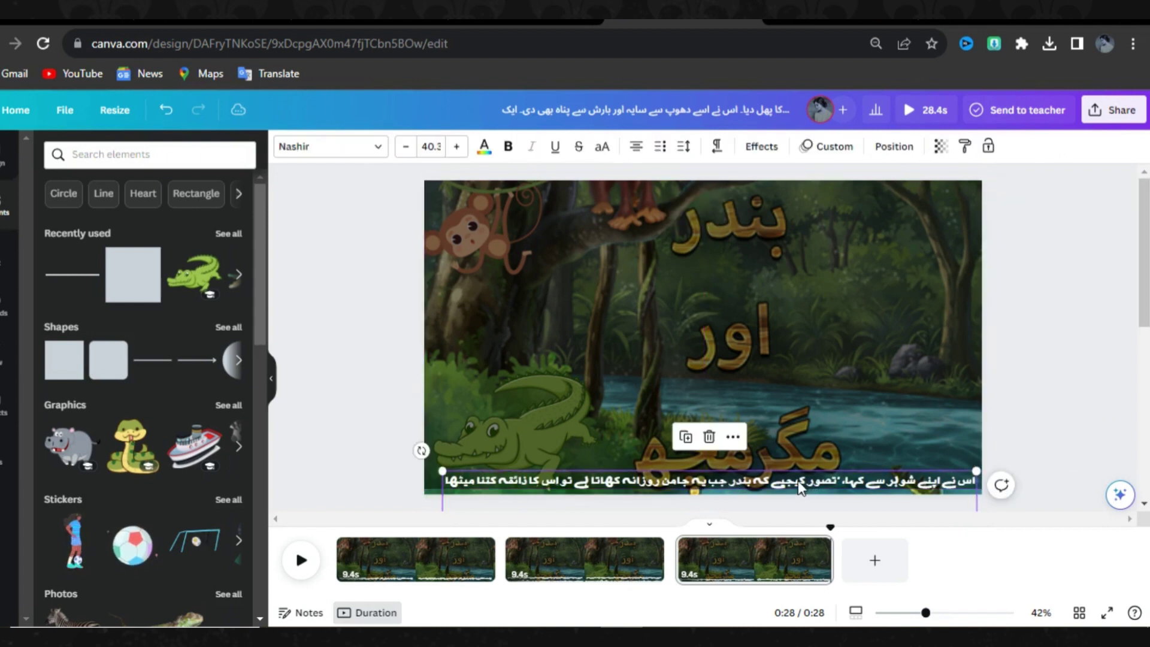
pyautogui.moveTo(798, 481)
pyautogui.mouseDown()
pyautogui.moveTo(786, 473)
pyautogui.moveTo(796, 473)
pyautogui.mouseUp()
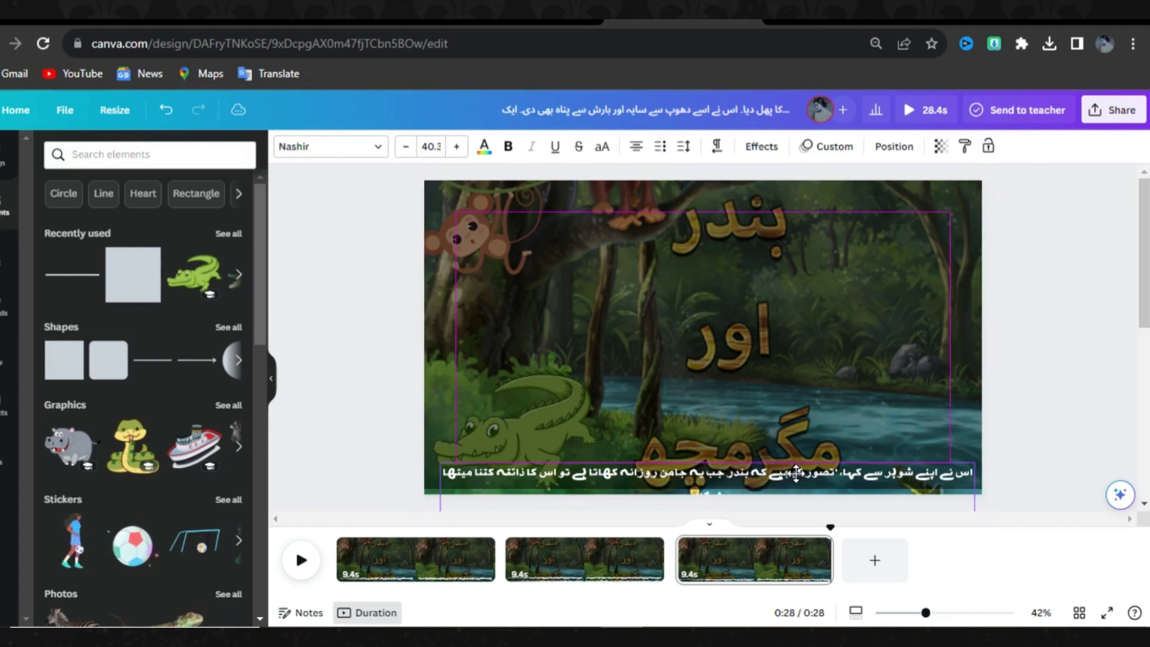
pyautogui.click(854, 391)
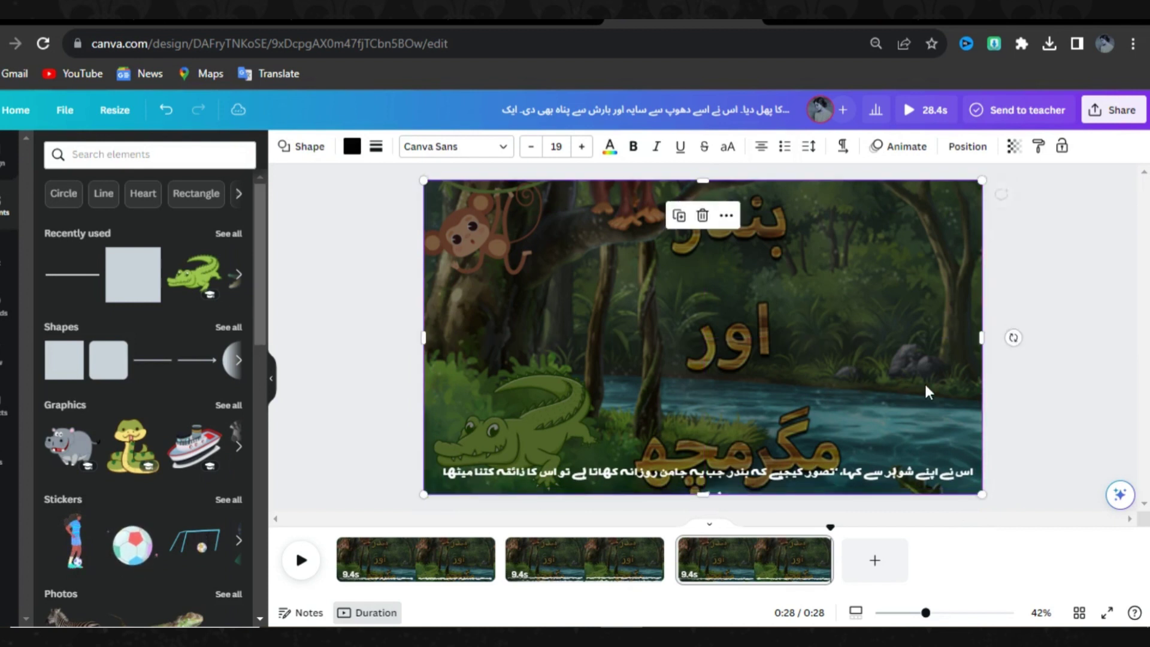
pyautogui.click(1046, 399)
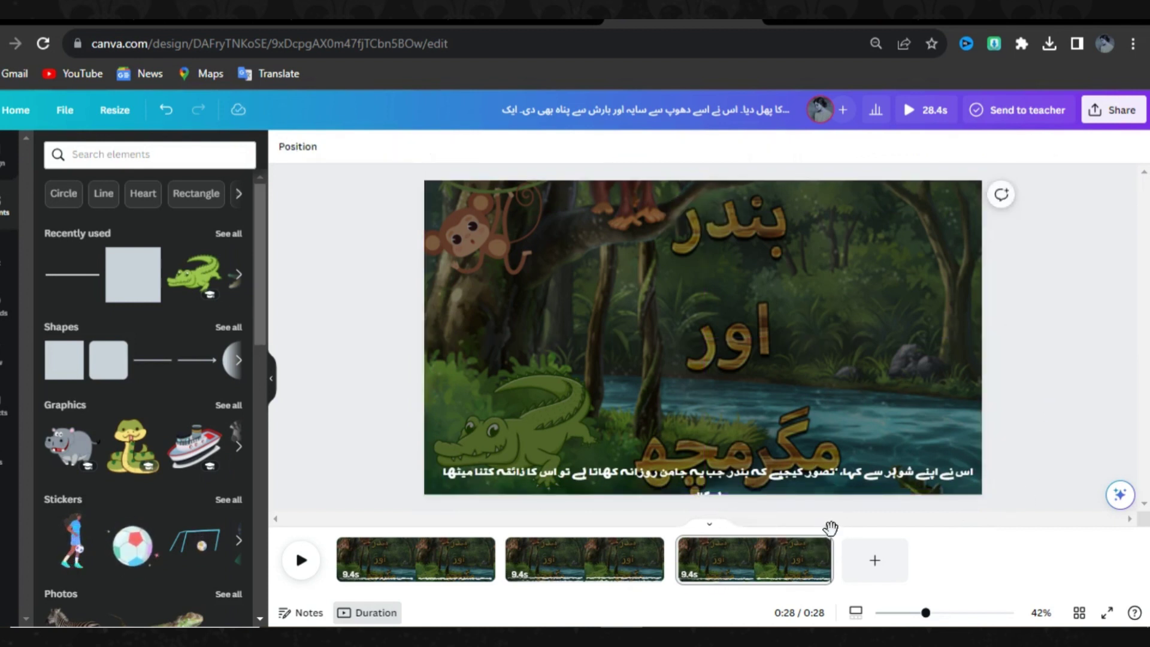
# Scrub through the third page and play it from its start to review the scrolling text.
pyautogui.moveTo(830, 527); pyautogui.dragTo(818, 532)
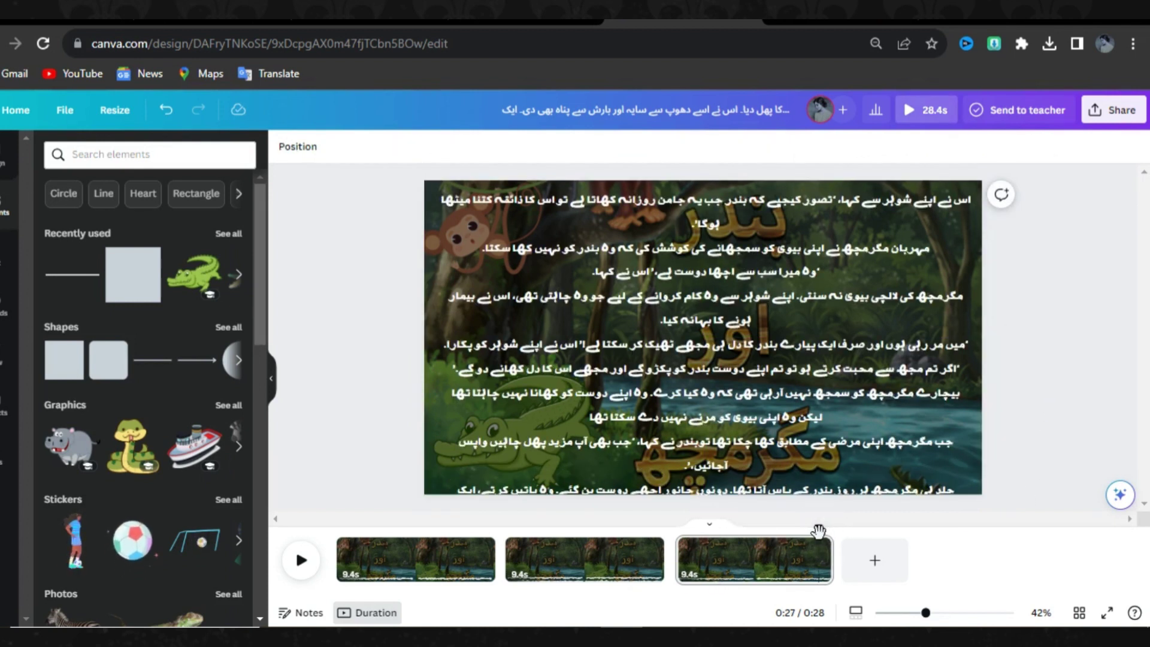
pyautogui.moveTo(818, 530); pyautogui.dragTo(675, 530)
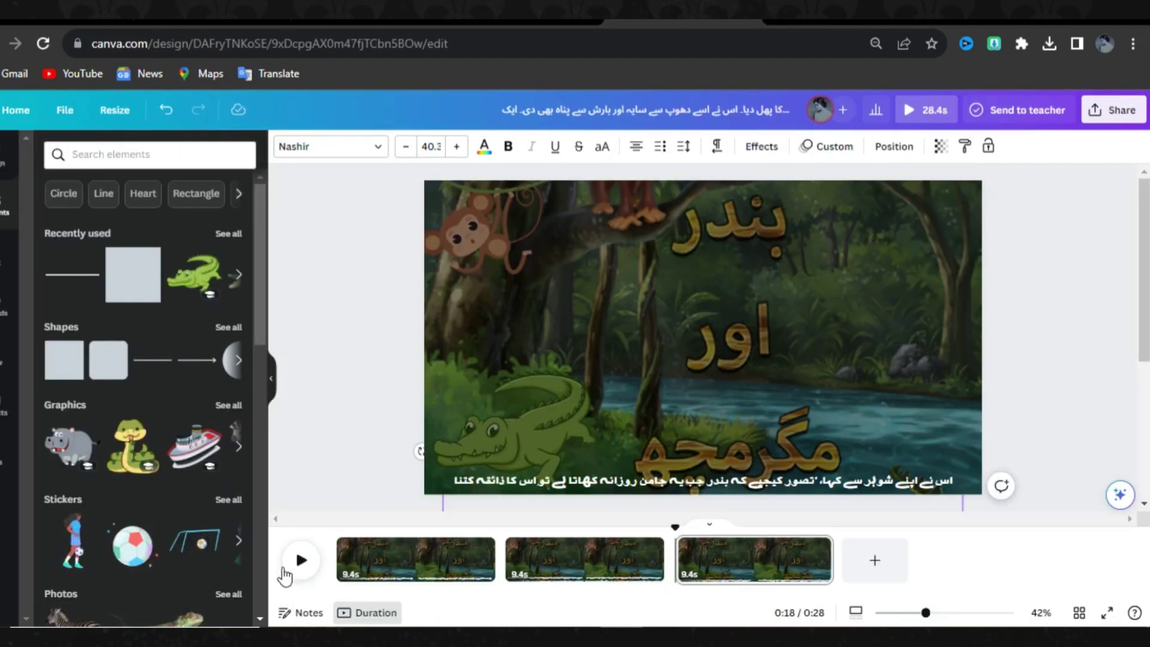
pyautogui.click(302, 562)
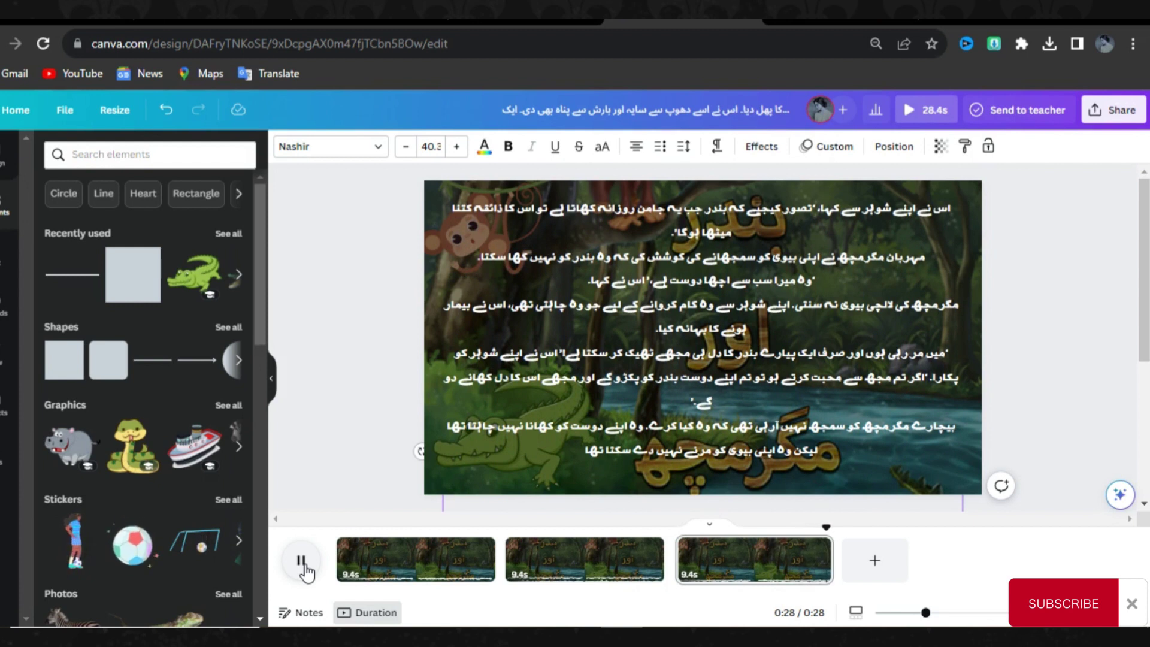
pyautogui.click(338, 509)
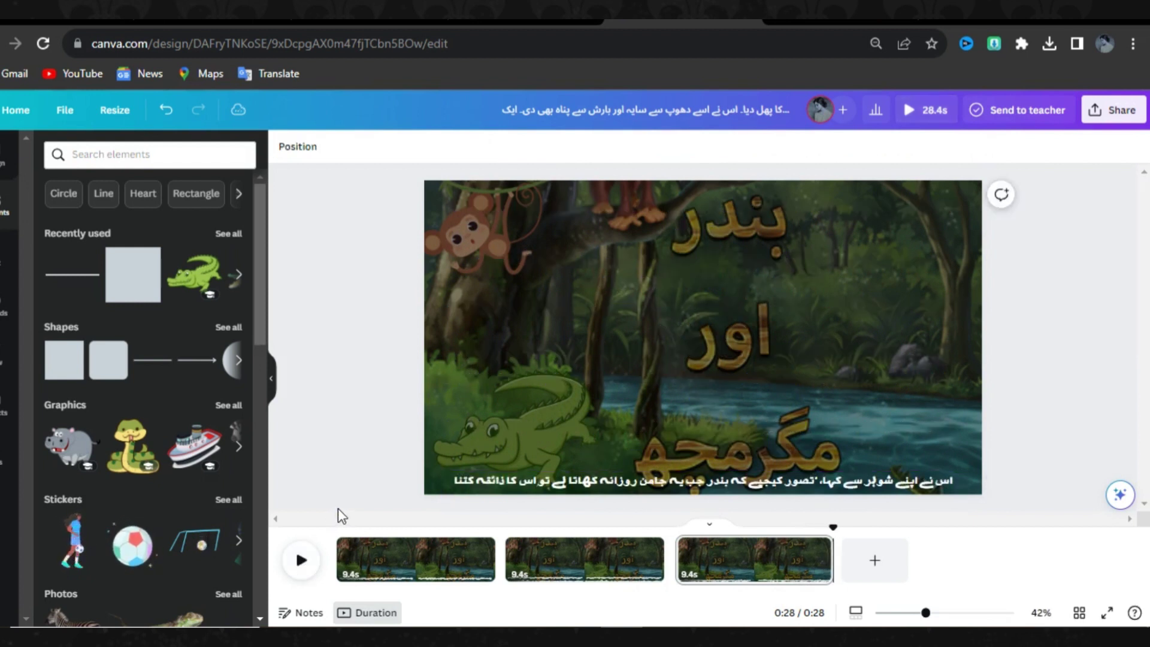
pyautogui.click(342, 553)
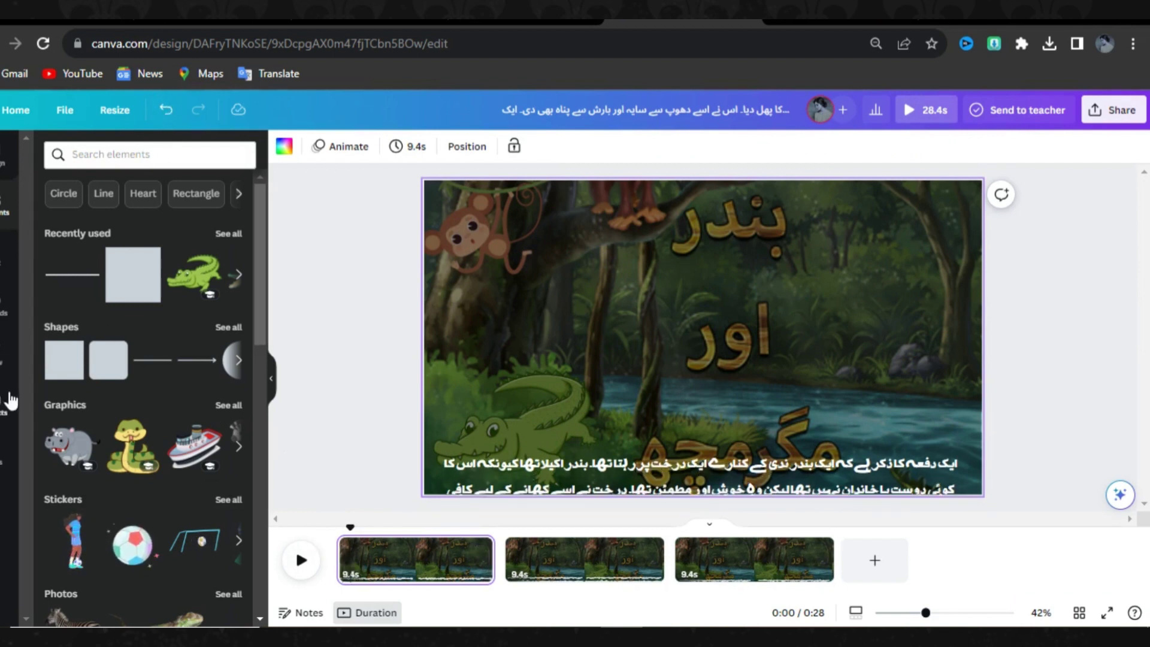
pyautogui.click(88, 154)
pyautogui.write('udio')
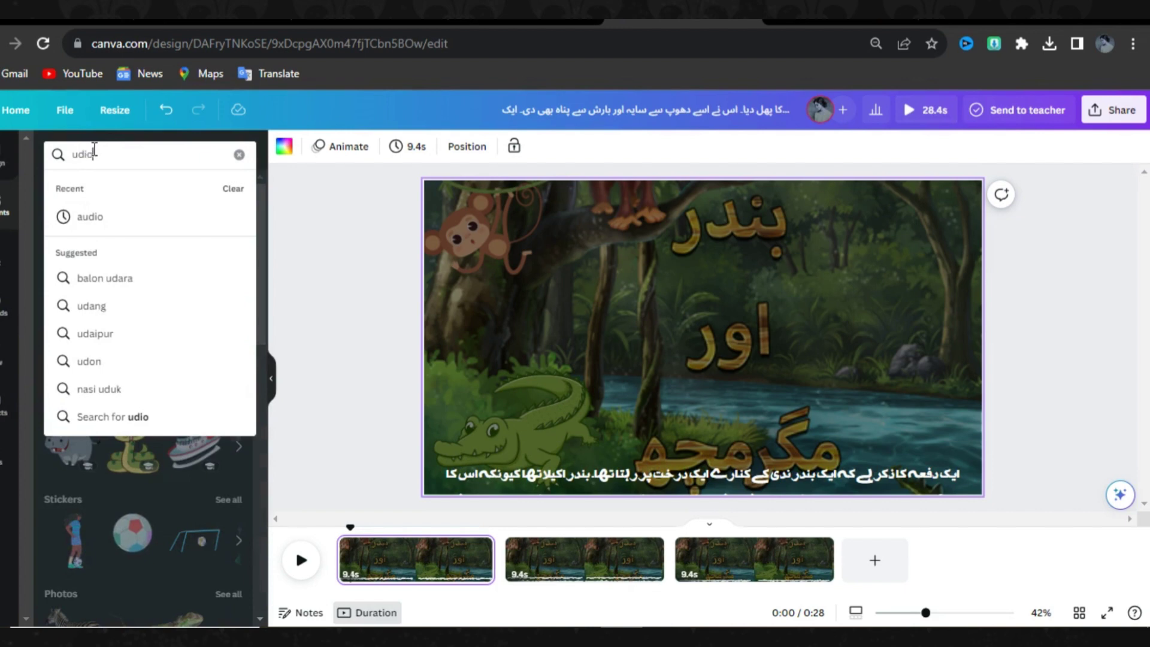
pyautogui.press('Return')
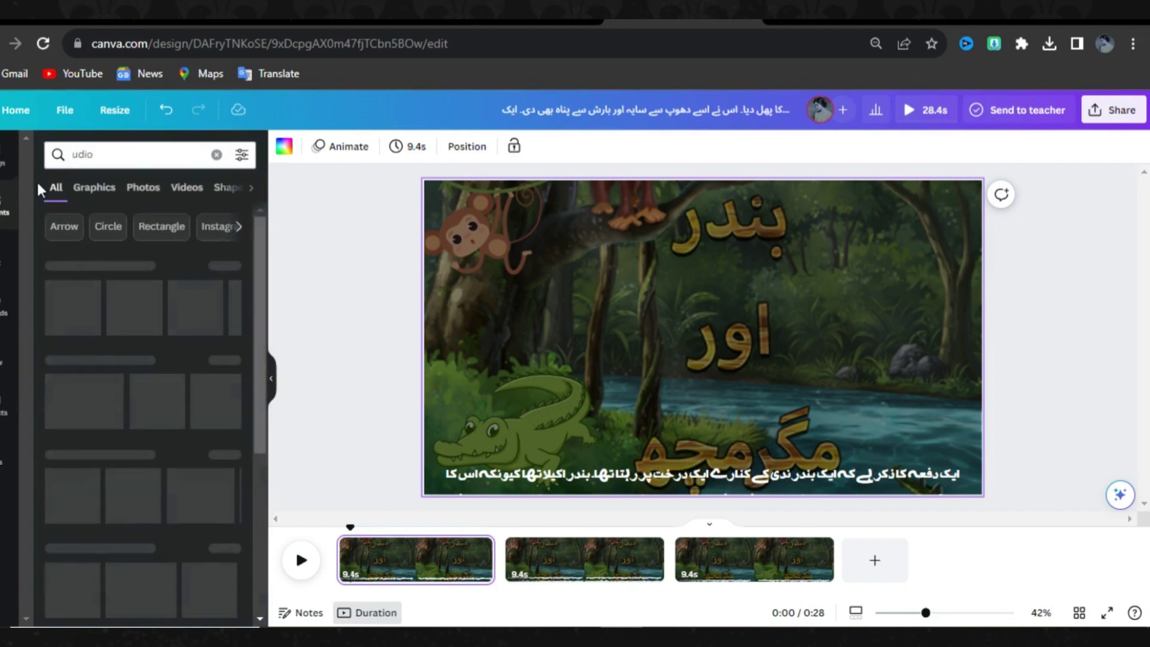
pyautogui.click(216, 155)
# Upload the "Loom Message - 16 August 2023" audio from the Downloads folder and add it to the timeline beneath the pages.
pyautogui.click(2, 314)
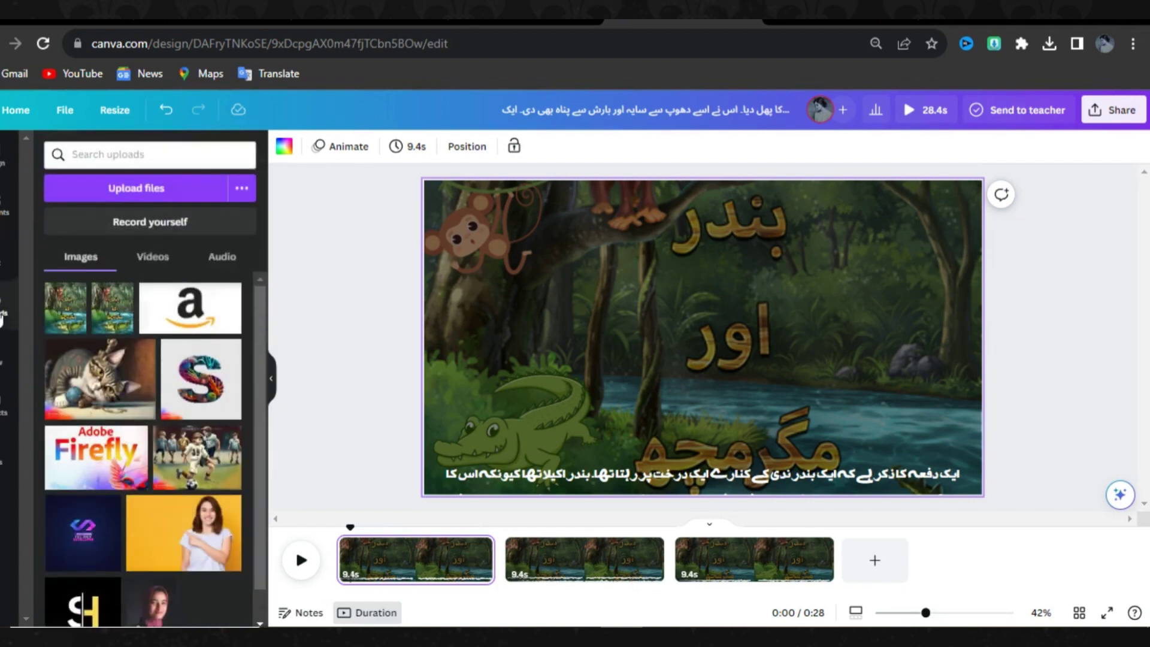
pyautogui.click(149, 195)
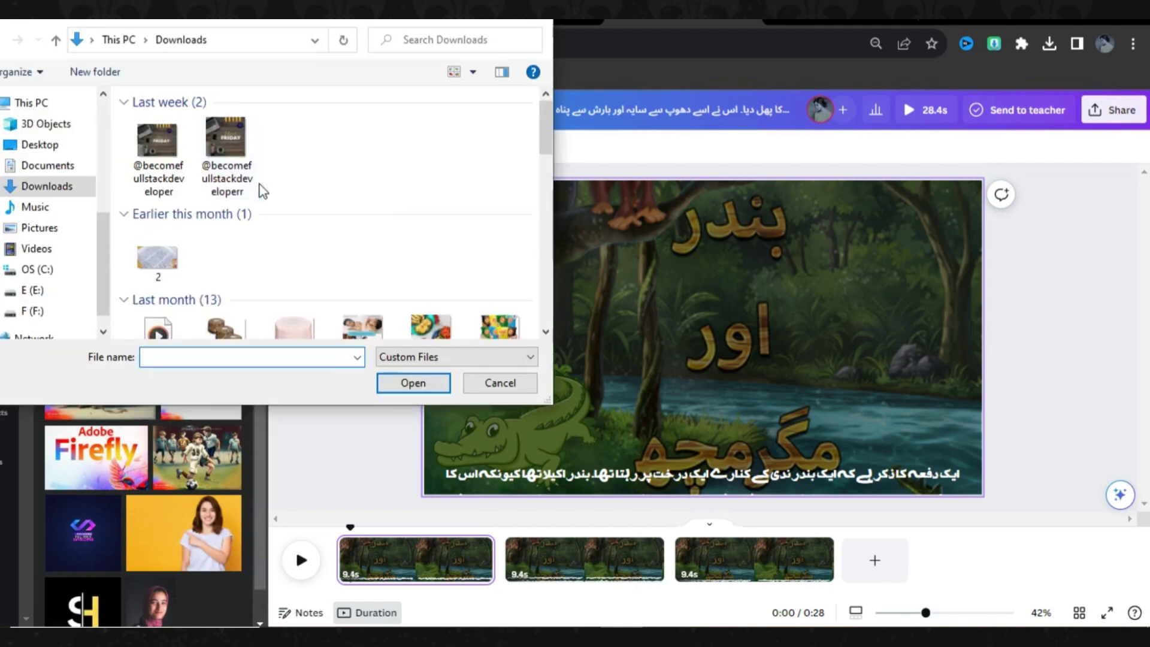
pyautogui.scroll(-2, 288, 216)
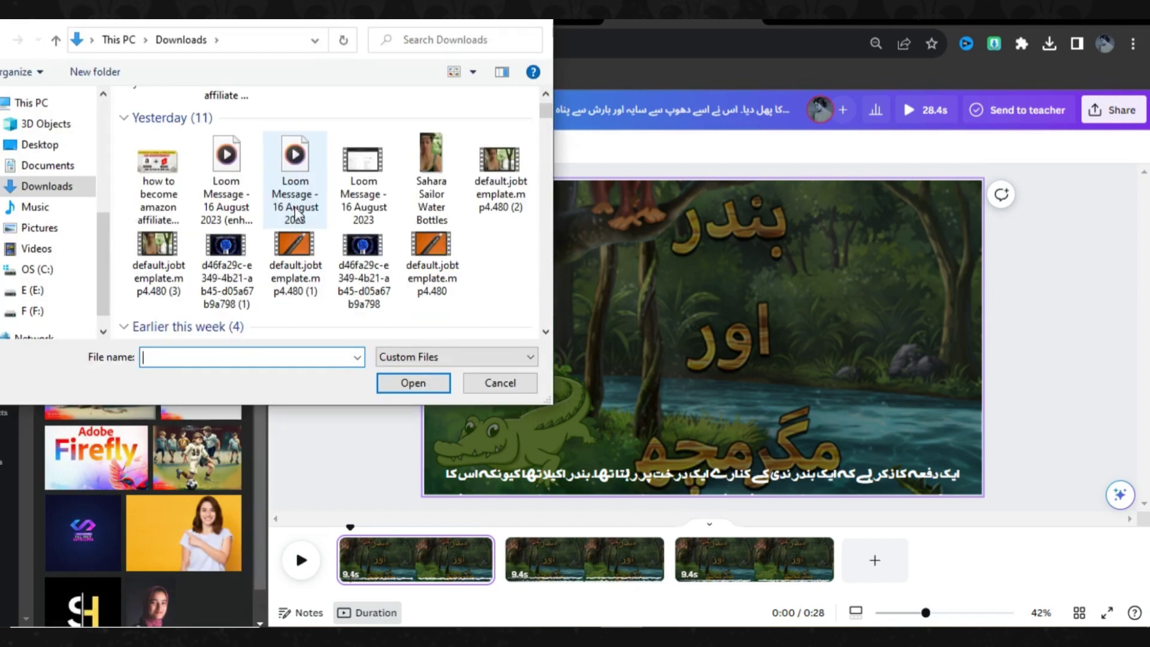
pyautogui.click(207, 180)
pyautogui.click(411, 383)
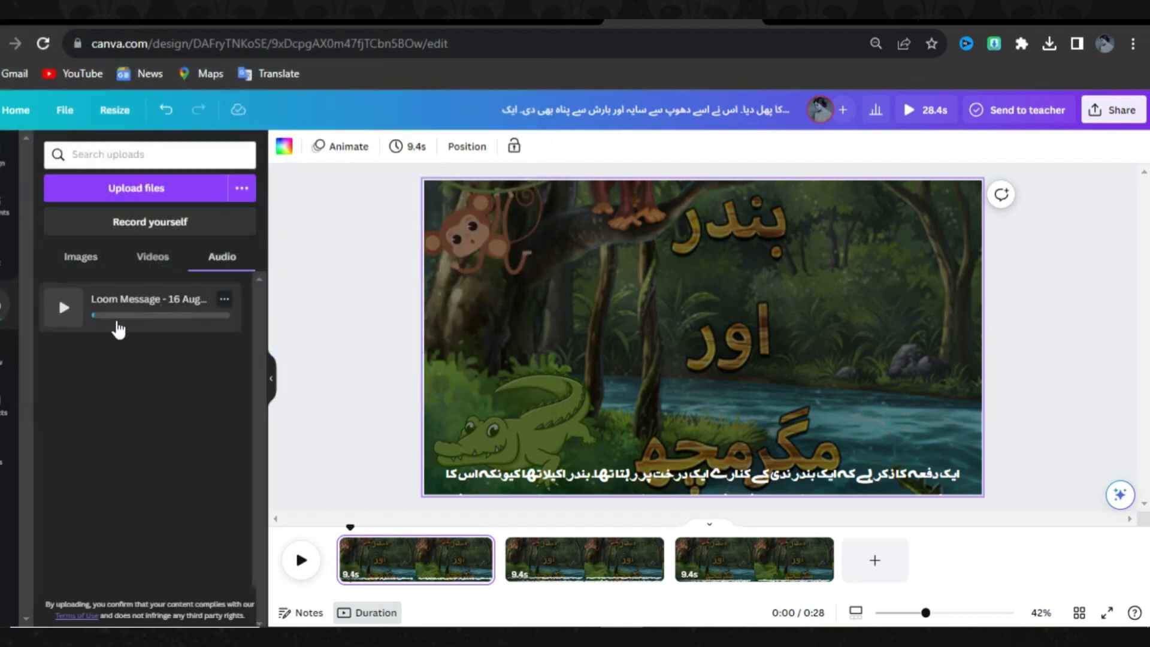
pyautogui.moveTo(113, 316); pyautogui.dragTo(356, 571)
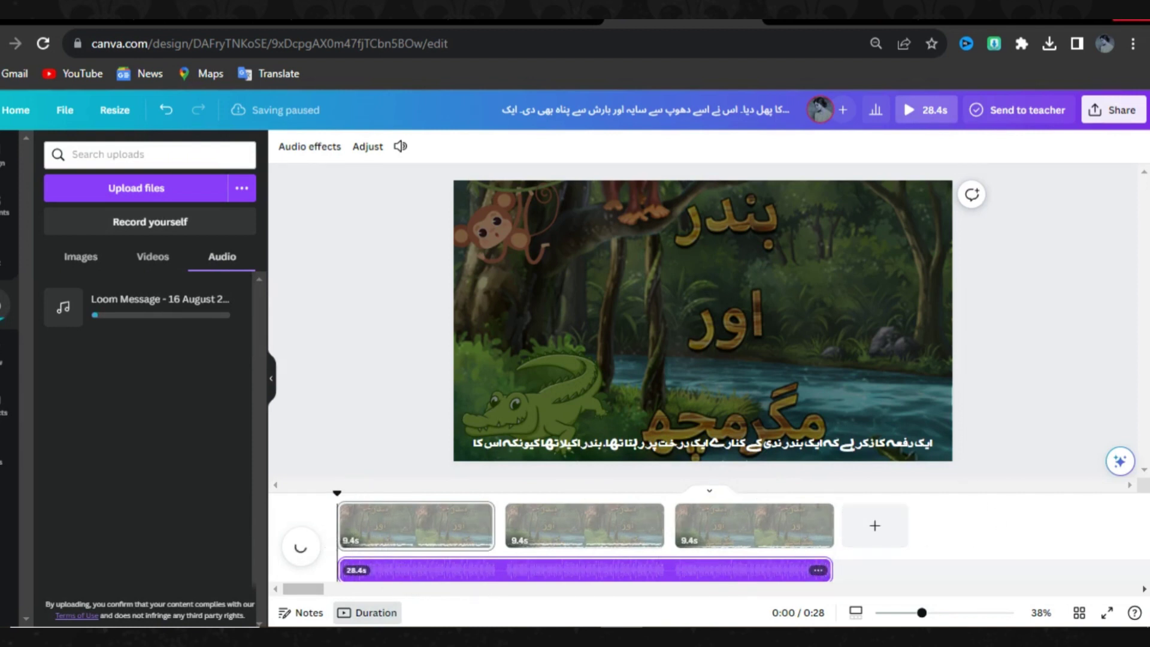
# Delete the uploaded Loom Message audio track from the timeline.
pyautogui.click(1113, 109)
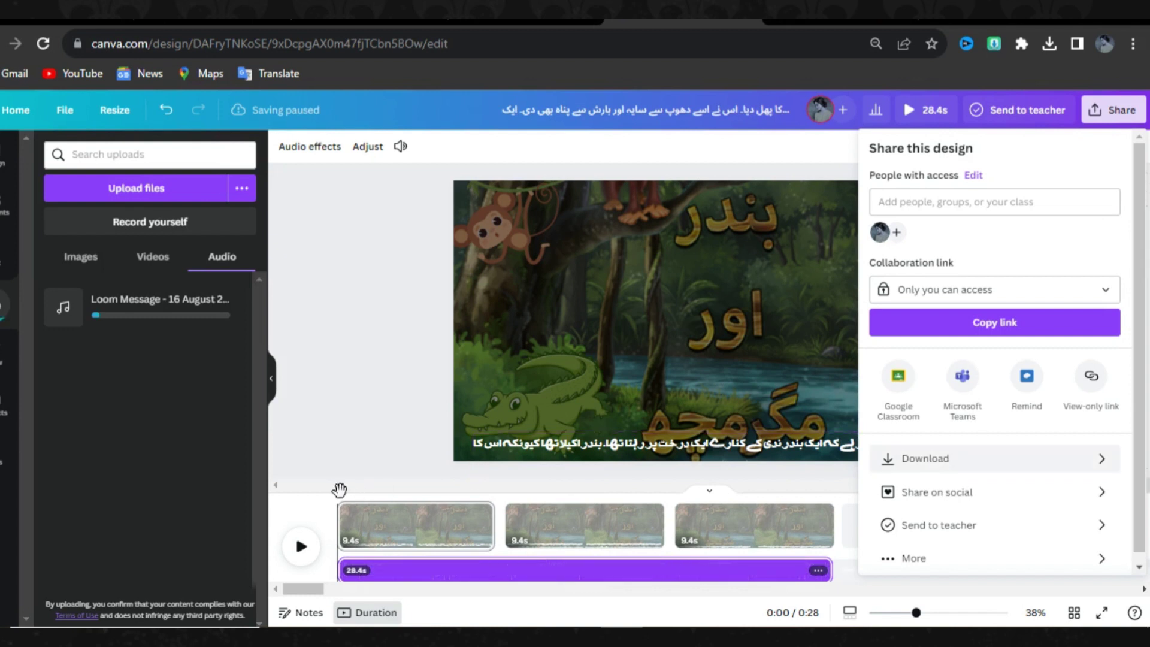
pyautogui.click(346, 375)
pyautogui.click(422, 574)
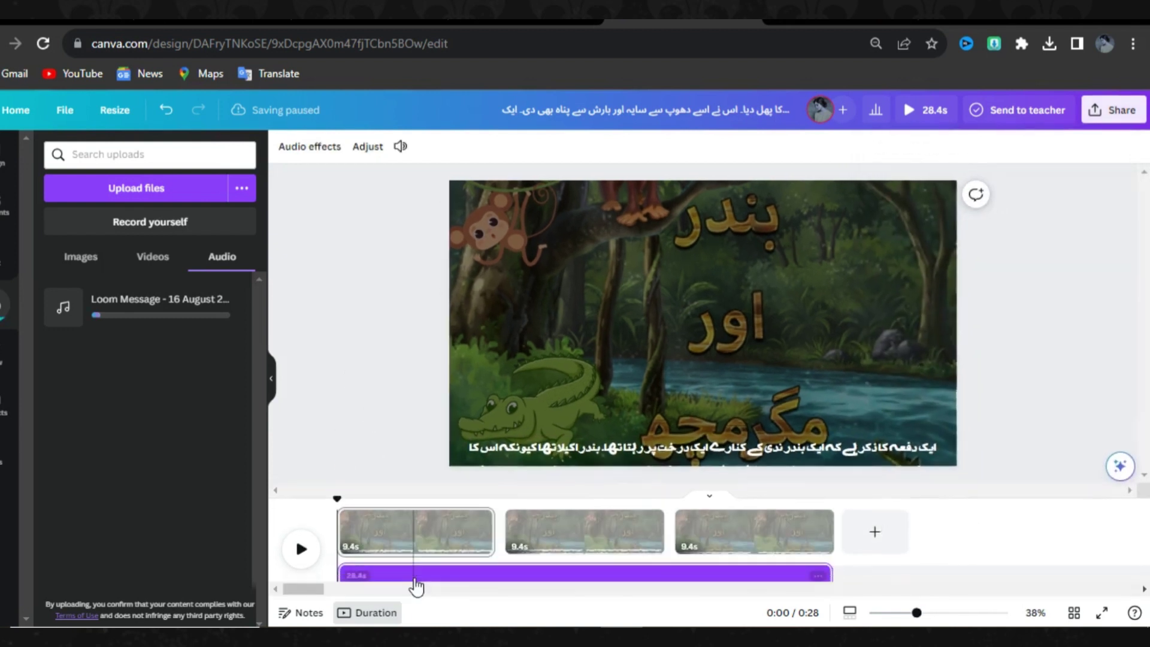
pyautogui.click(424, 575)
pyautogui.rightClick(424, 574)
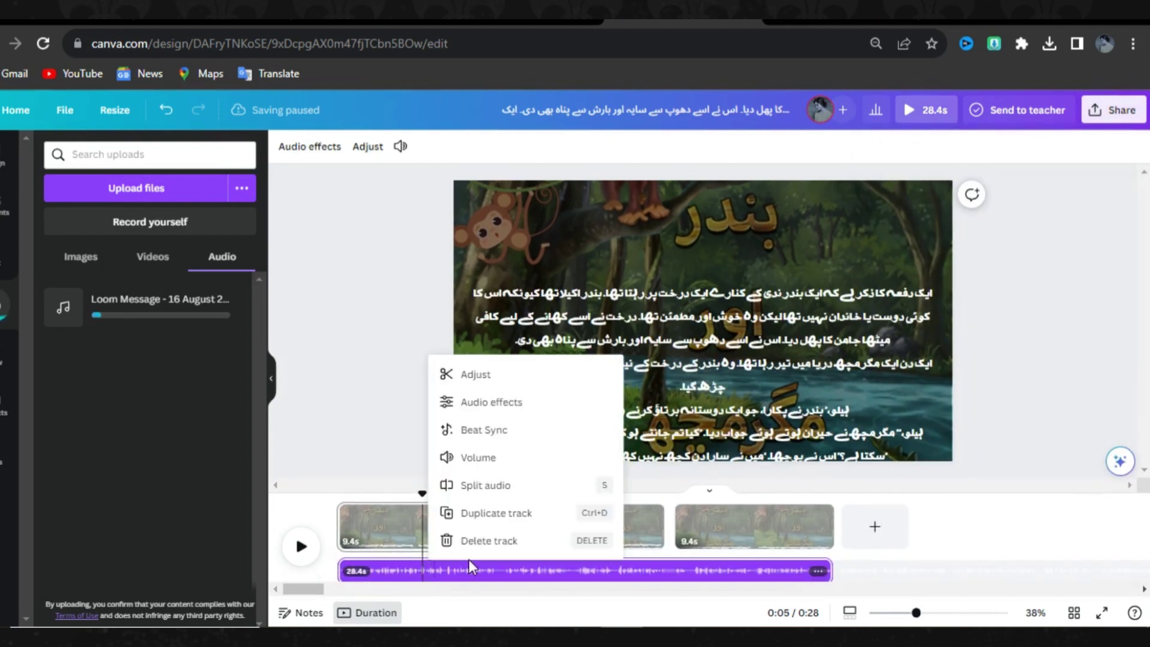
pyautogui.click(458, 543)
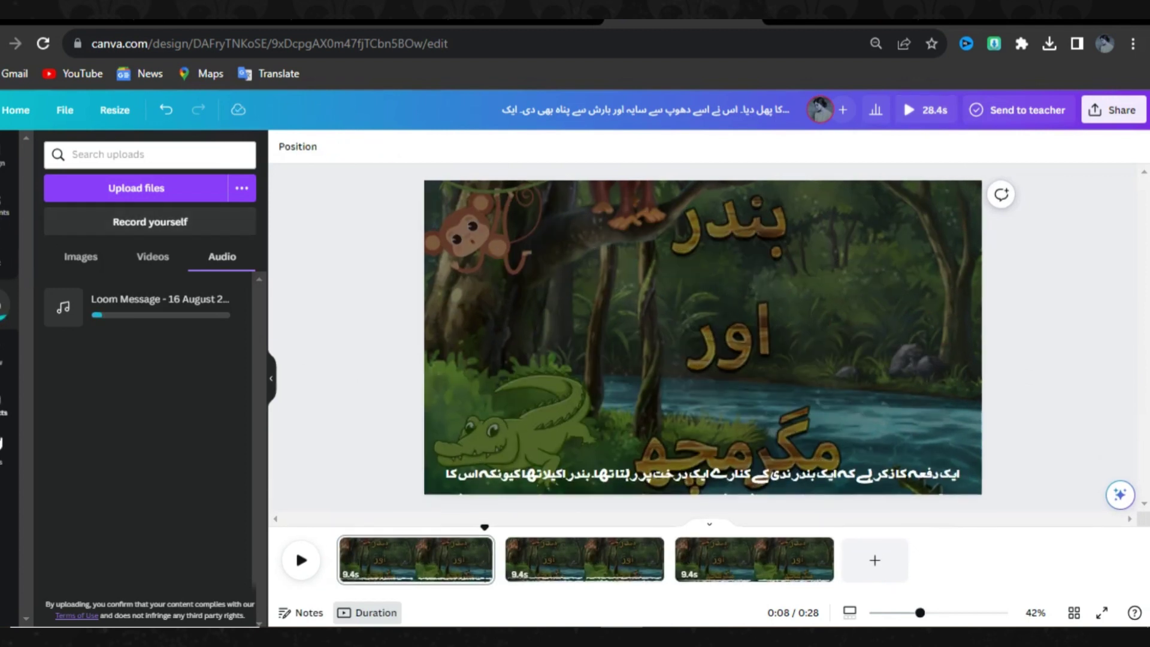
# Search the elements for "audio", restrict the results to audio, and add the "Advertising" track beneath the pages from the video's start.
pyautogui.click(7, 198)
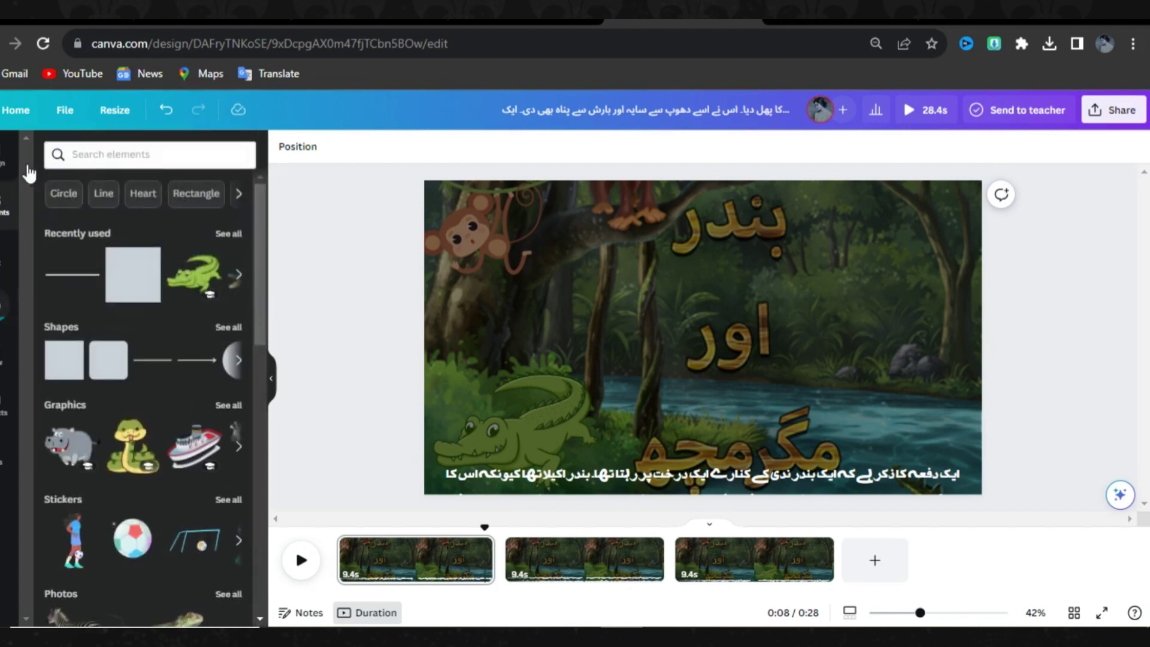
pyautogui.click(99, 154)
pyautogui.write('audio')
pyautogui.press('Return')
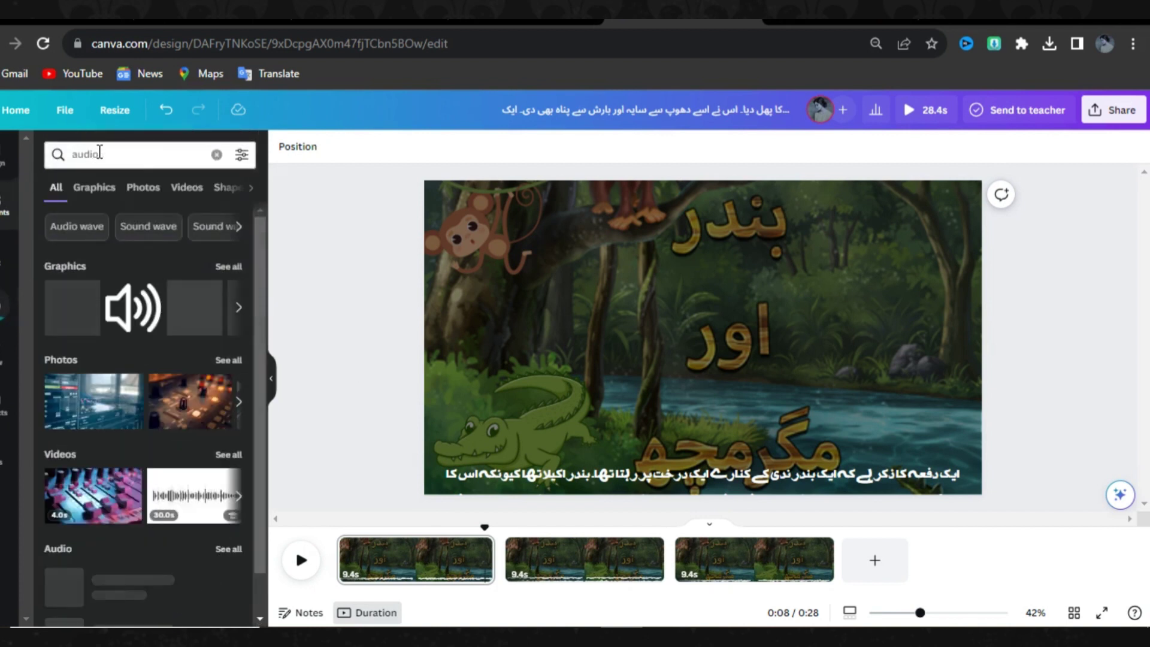
pyautogui.click(252, 189)
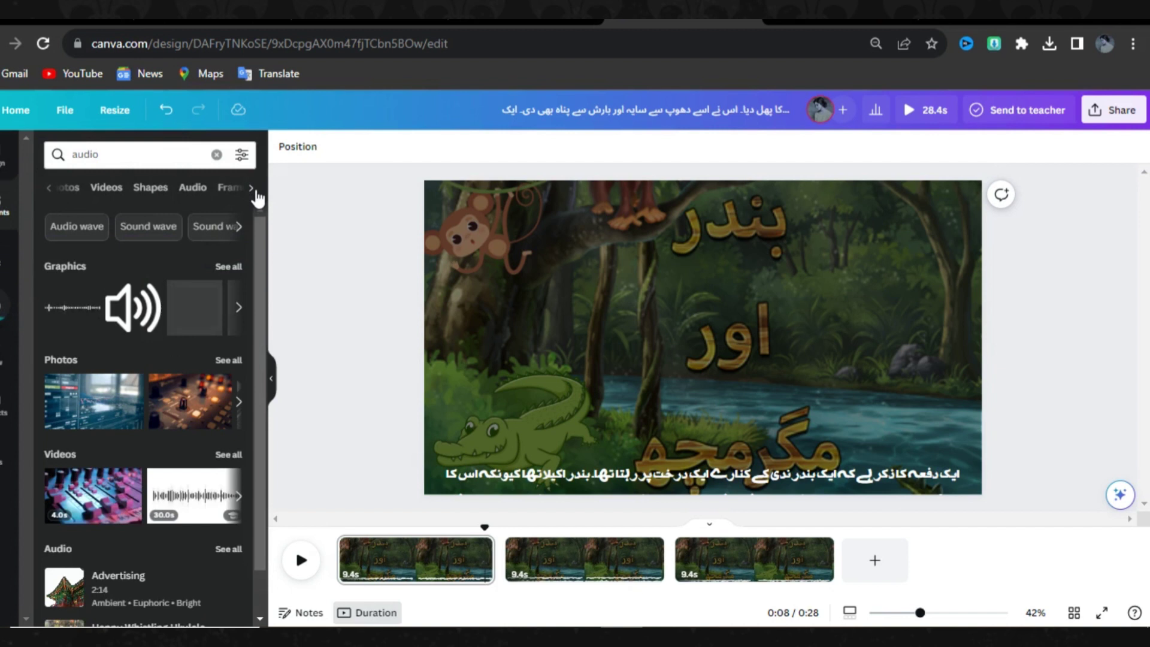
pyautogui.click(203, 191)
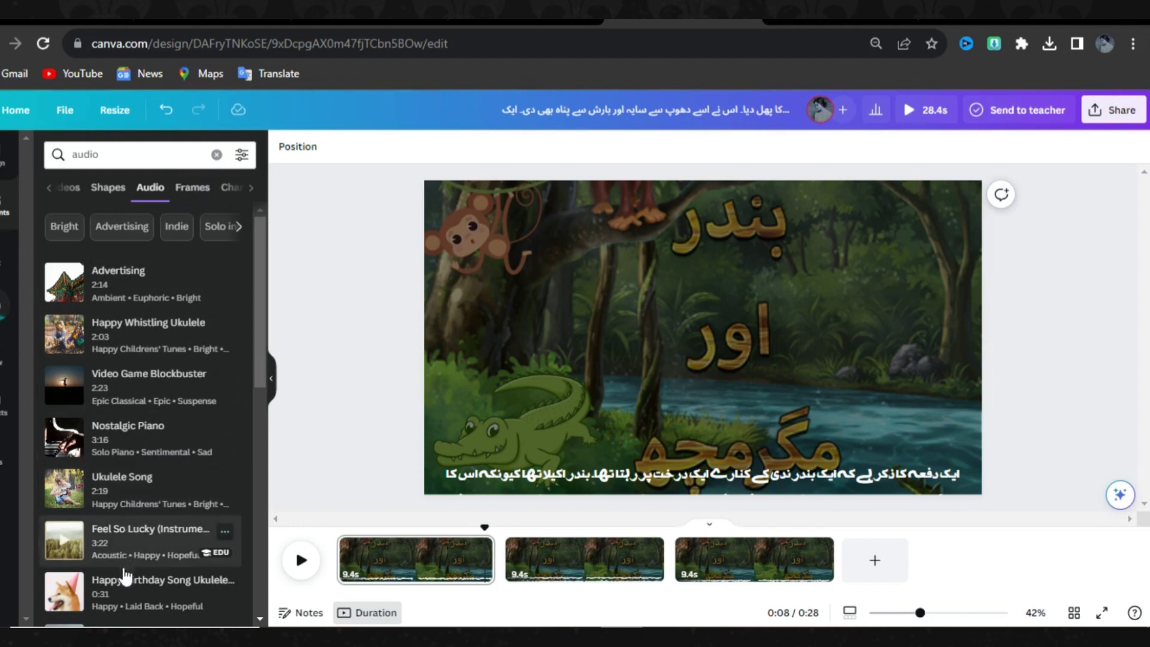
pyautogui.moveTo(124, 288); pyautogui.dragTo(341, 570)
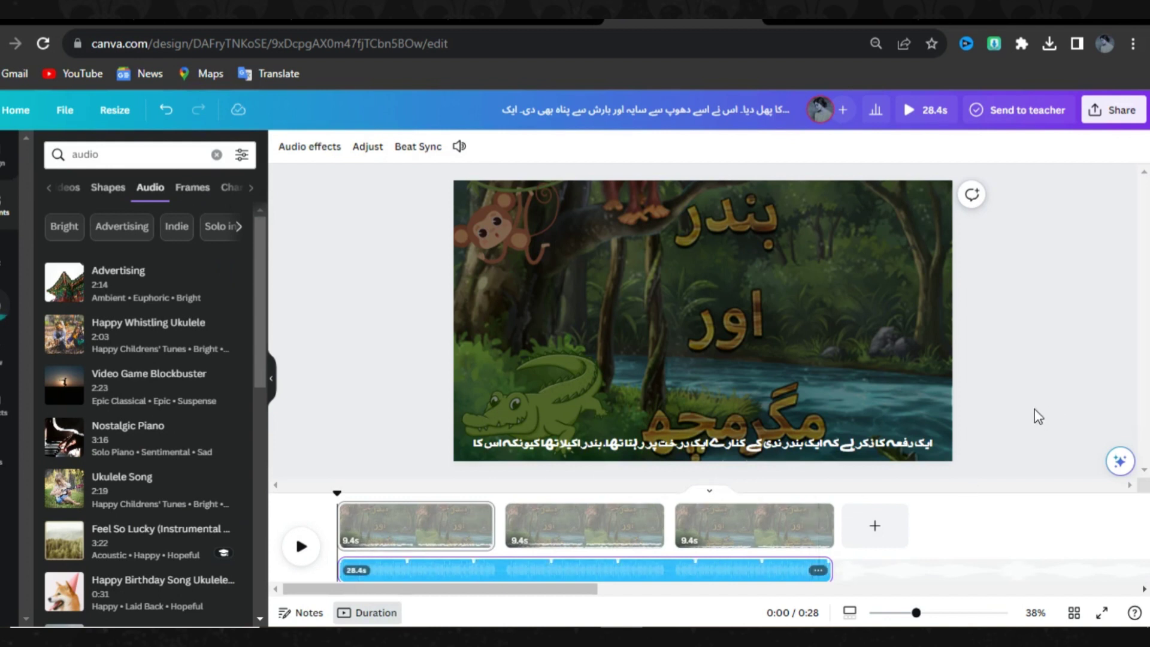
# Download all 3 pages as an MP4 video in 1080p (HD) quality.
pyautogui.click(1103, 114)
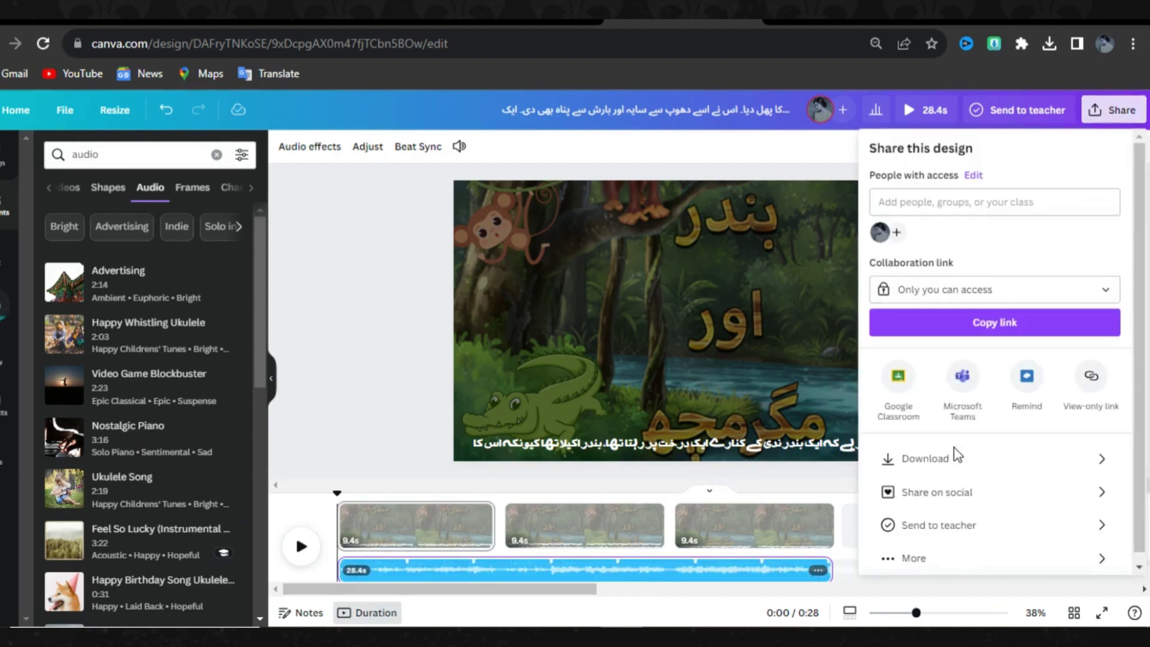
pyautogui.click(923, 456)
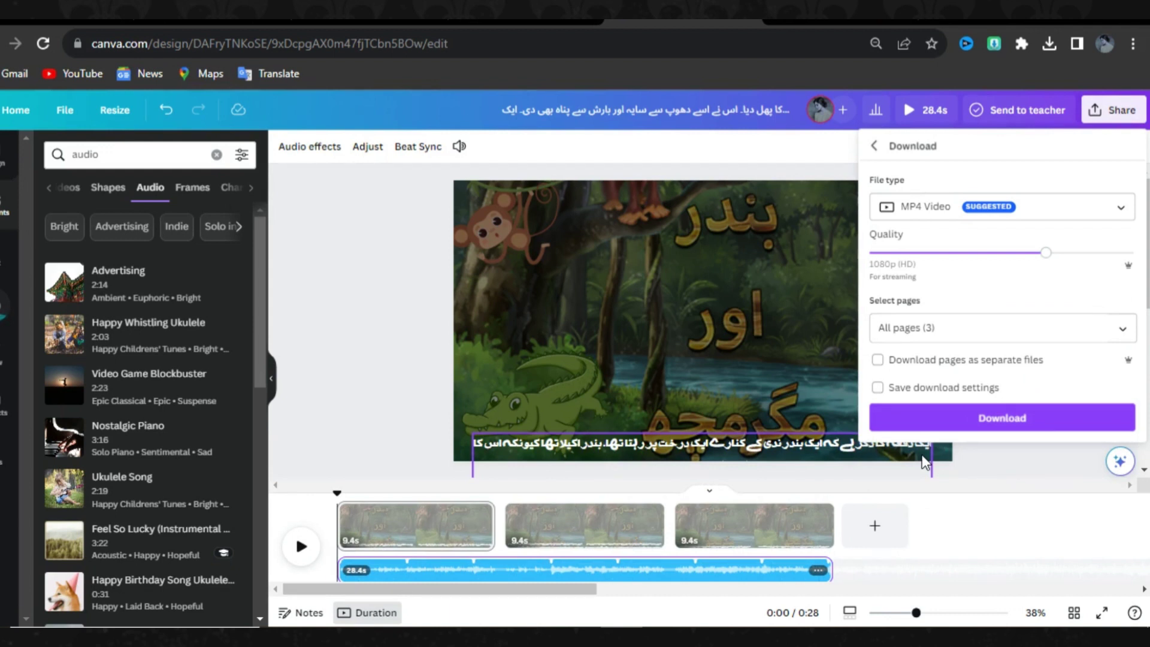
pyautogui.click(1003, 427)
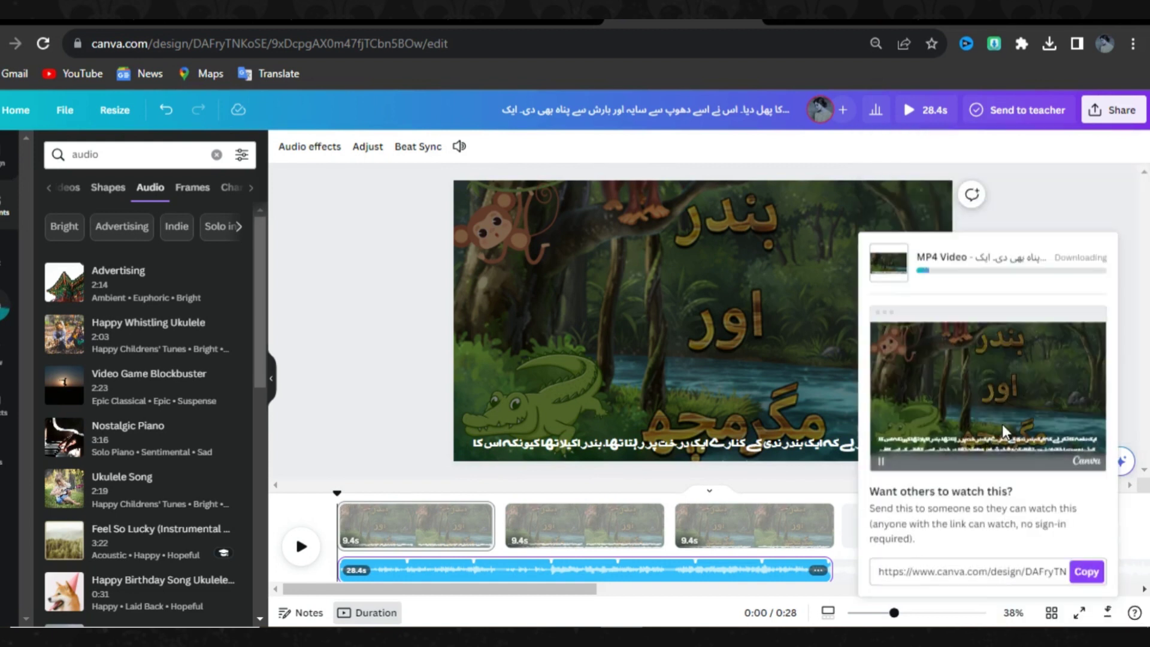